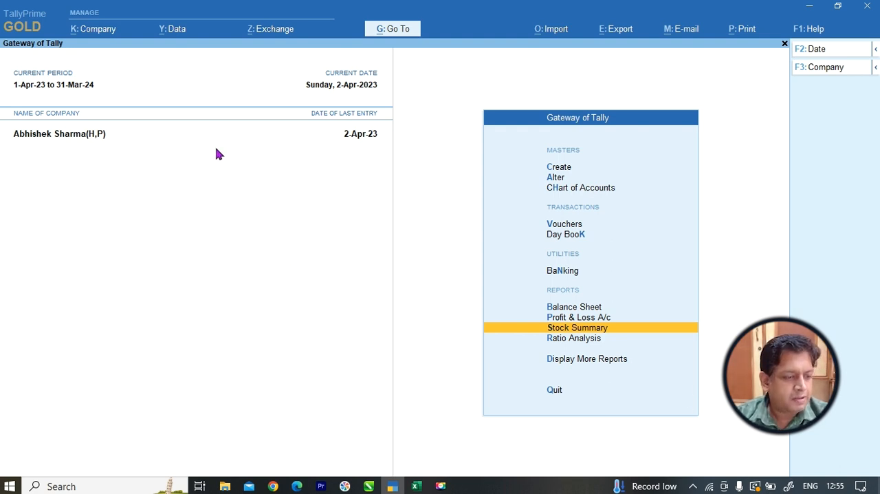
# View the Stock Summary report, and examine the window and split AC product lists in the AC workbook in Excel.
pyautogui.click(590, 330)
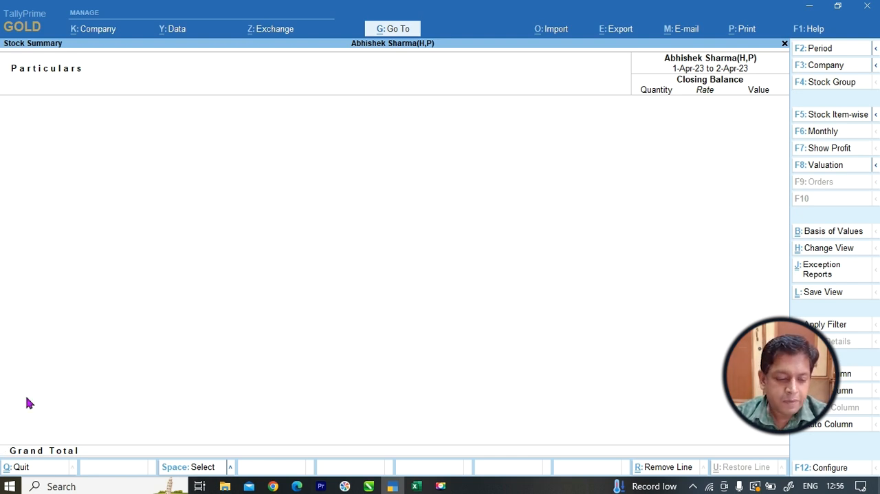
pyautogui.click(416, 485)
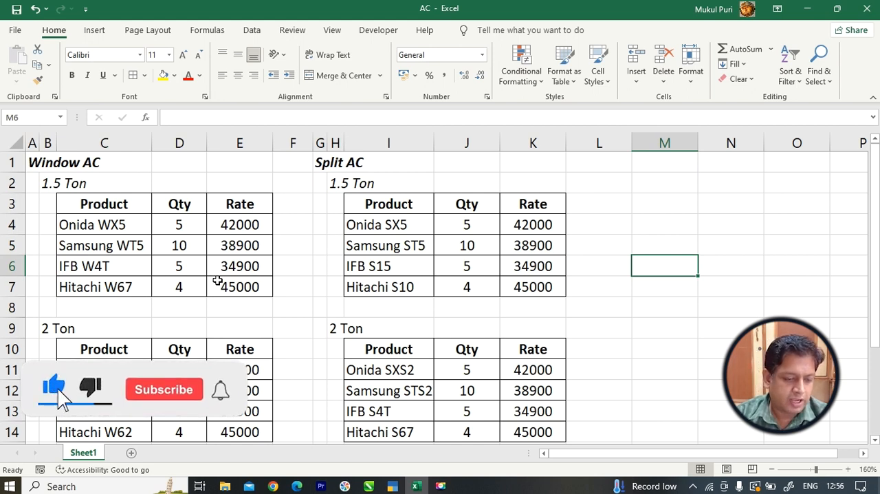
pyautogui.moveTo(109, 225); pyautogui.dragTo(118, 282)
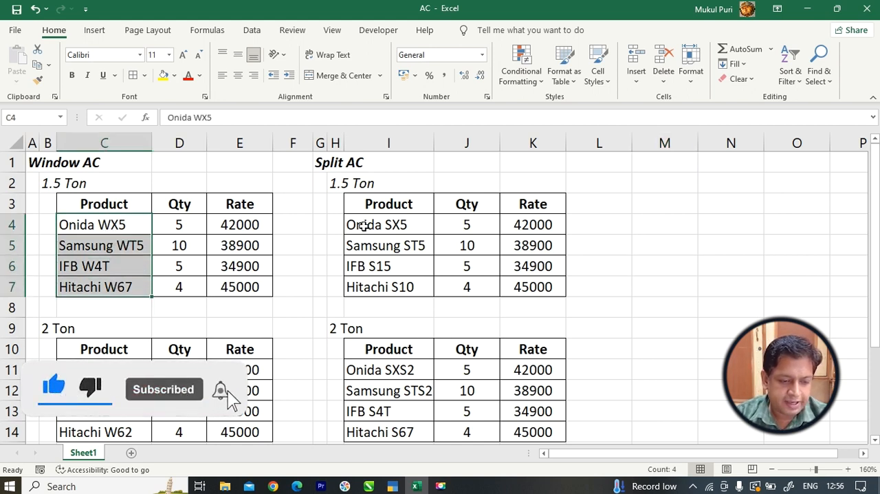
pyautogui.moveTo(364, 223); pyautogui.dragTo(378, 279)
pyautogui.moveTo(380, 369); pyautogui.dragTo(382, 432)
pyautogui.moveTo(100, 372); pyautogui.dragTo(112, 431)
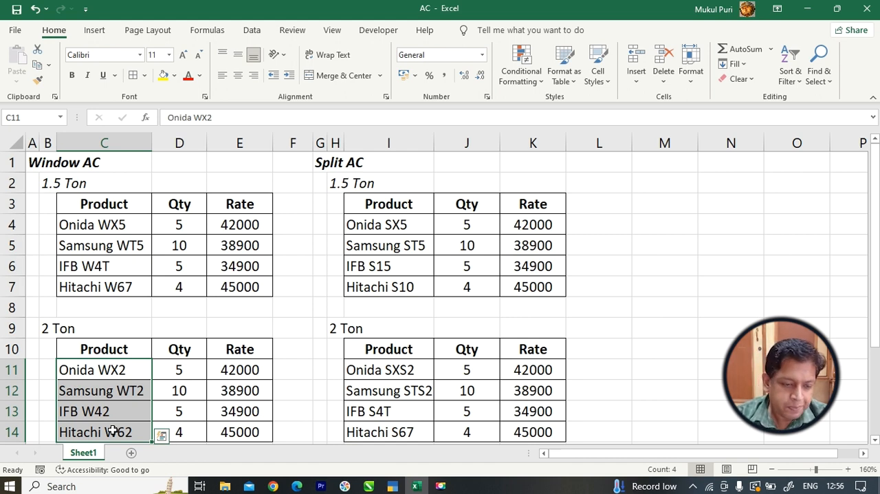
pyautogui.moveTo(80, 225); pyautogui.dragTo(99, 280)
pyautogui.moveTo(91, 367); pyautogui.dragTo(100, 427)
pyautogui.moveTo(396, 222); pyautogui.dragTo(393, 286)
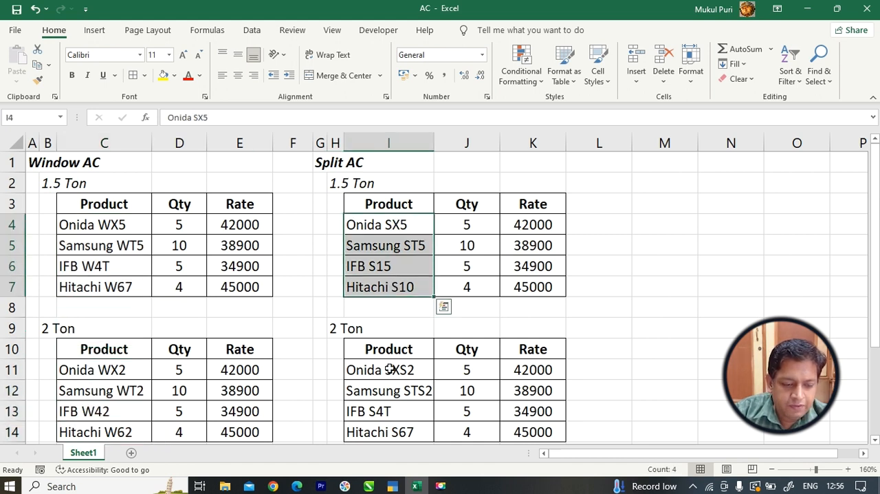
pyautogui.moveTo(391, 368); pyautogui.dragTo(391, 428)
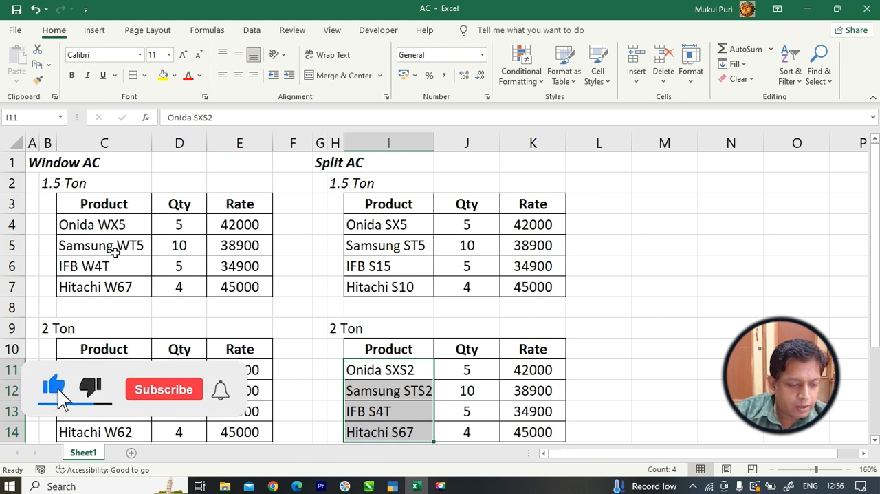
# Examine the 1.5 Ton and 2 Ton headings and the 2 Ton product lists of both AC types.
pyautogui.click(48, 183)
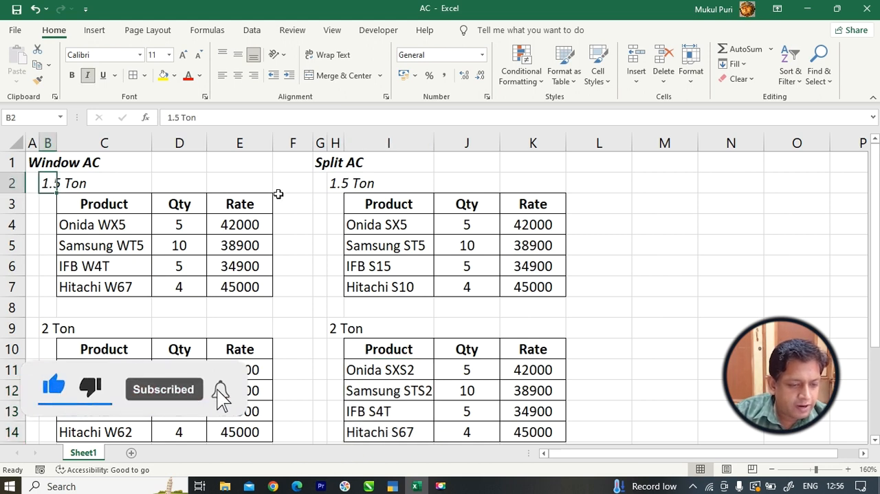
pyautogui.click(335, 183)
pyautogui.click(47, 328)
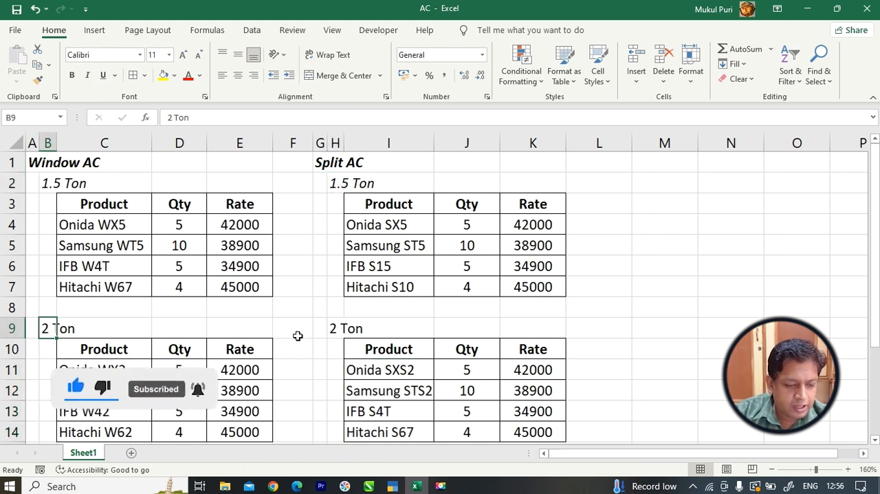
pyautogui.click(336, 329)
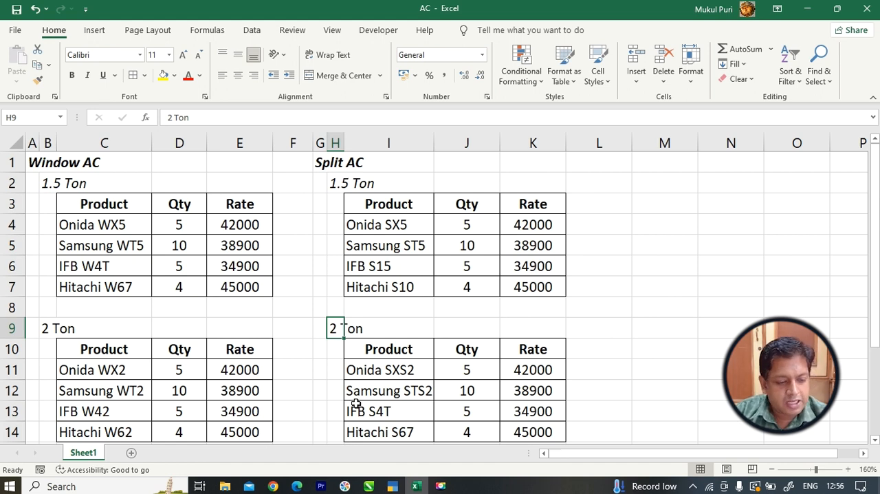
pyautogui.moveTo(102, 372); pyautogui.dragTo(103, 428)
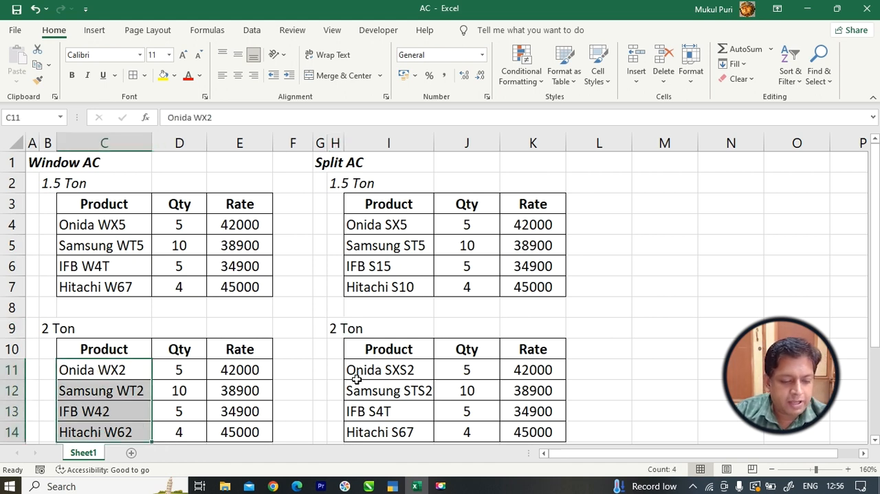
pyautogui.moveTo(363, 371); pyautogui.dragTo(386, 430)
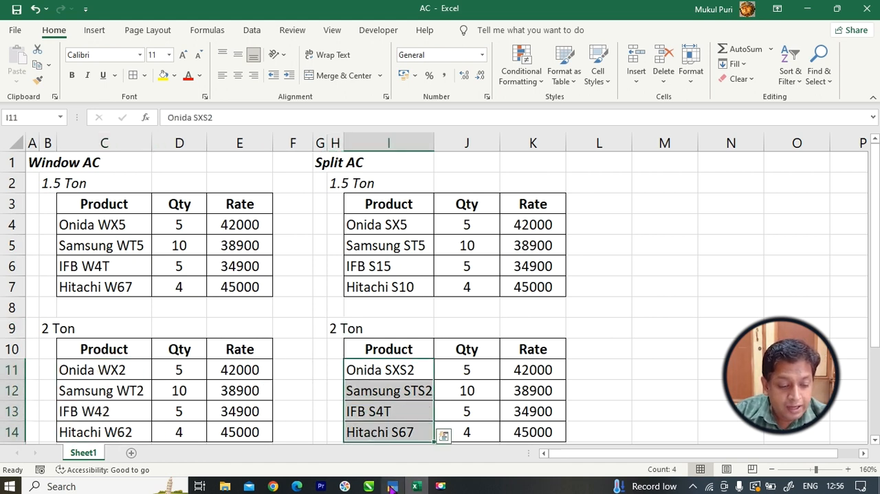
# Switch back to TallyPrime, leave the Stock Summary and open a new Purchase voucher.
pyautogui.click(393, 486)
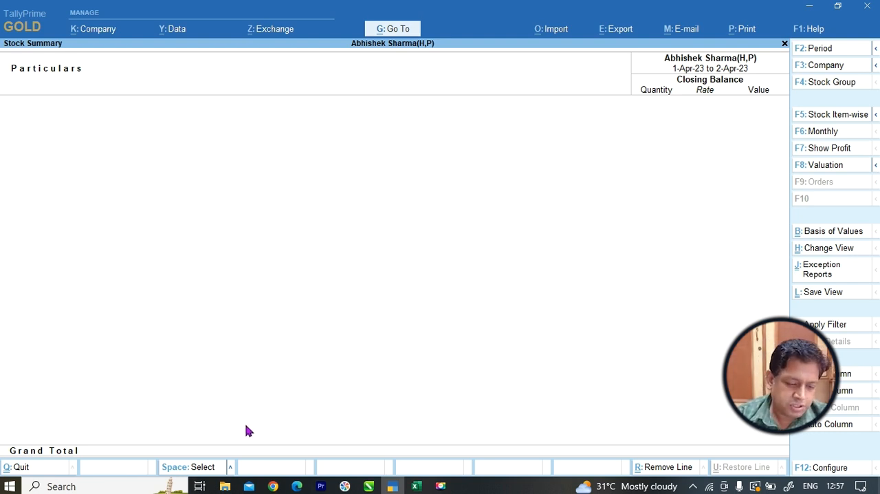
pyautogui.moveTo(416, 487)
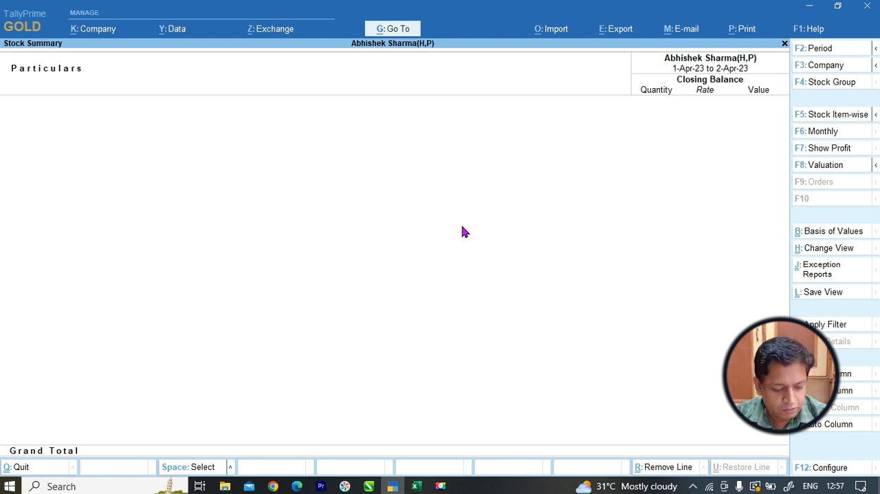
pyautogui.press('Escape')
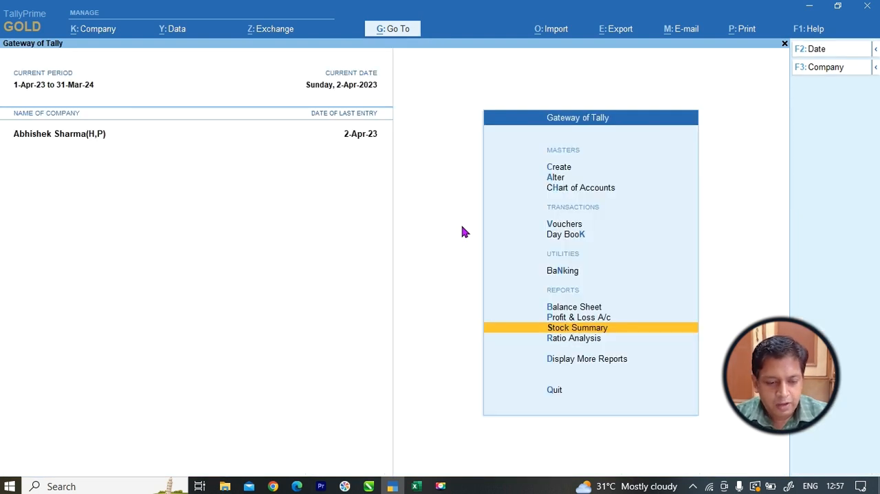
pyautogui.press('Up')
pyautogui.press('Up')
pyautogui.press('Up')
pyautogui.press('Up')
pyautogui.press('Up')
pyautogui.press('Return')
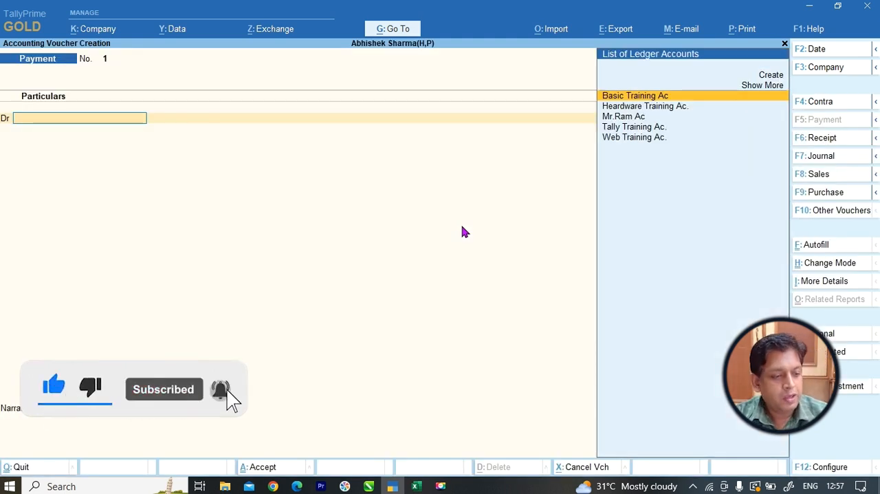
pyautogui.press('F9')
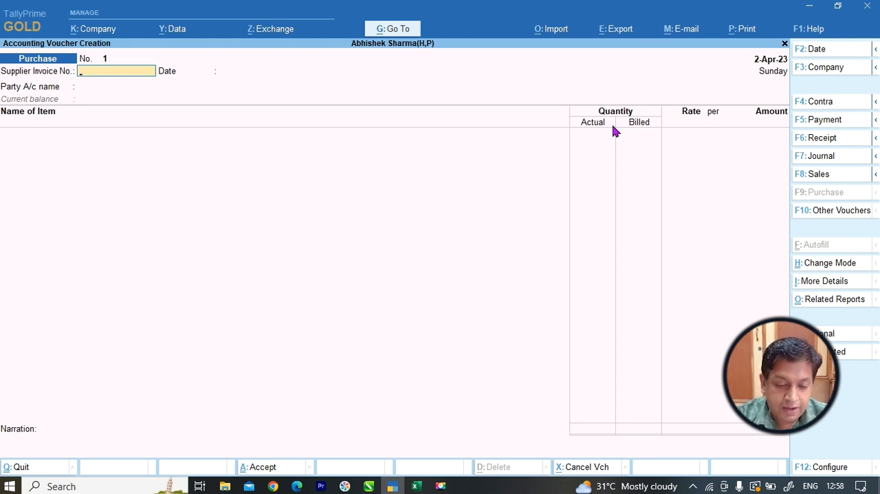
# Set the company feature "Use separate Actual and Billed Quantity columns in invoices" to No and save the features.
pyautogui.press('F11')
pyautogui.press('Down')
pyautogui.press('Down')
pyautogui.press('Down')
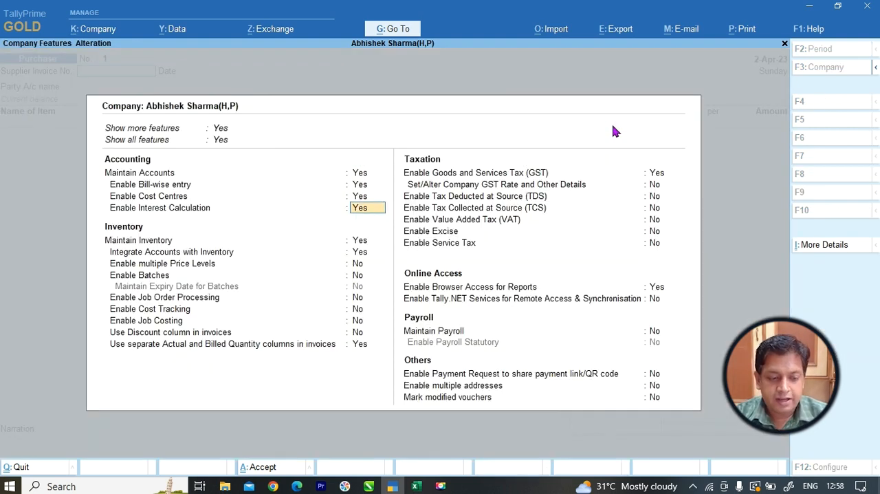
pyautogui.press('Down')
pyautogui.press('Down')
pyautogui.press('Down')
pyautogui.press('Down')
pyautogui.press('Down')
pyautogui.press('Down')
pyautogui.press('Down')
pyautogui.press('Down')
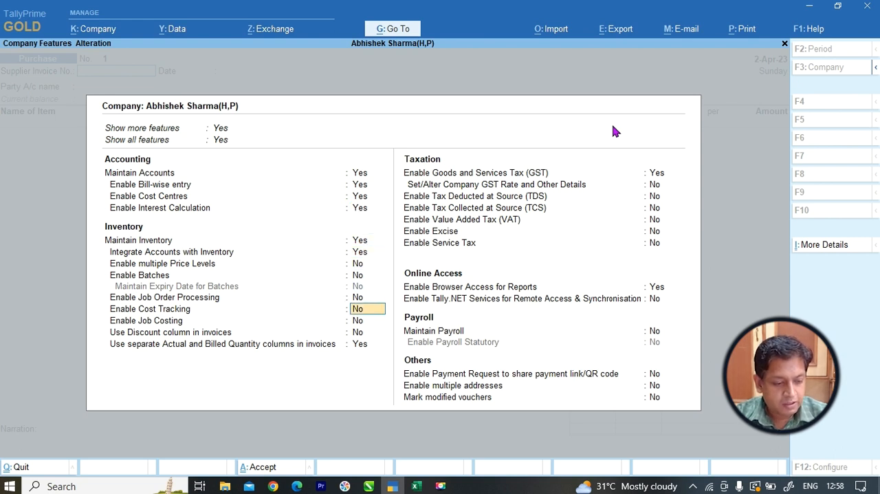
pyautogui.press('Down')
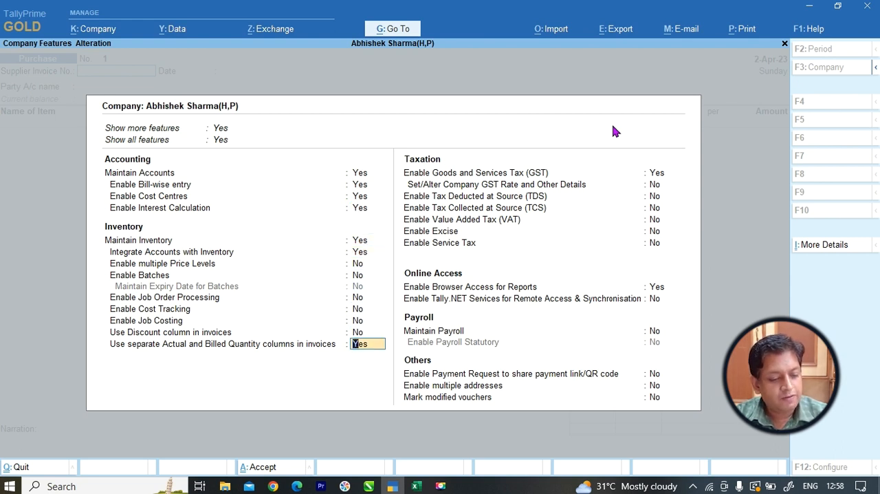
pyautogui.write('n')
pyautogui.press('Return')
pyautogui.press('ctrl')
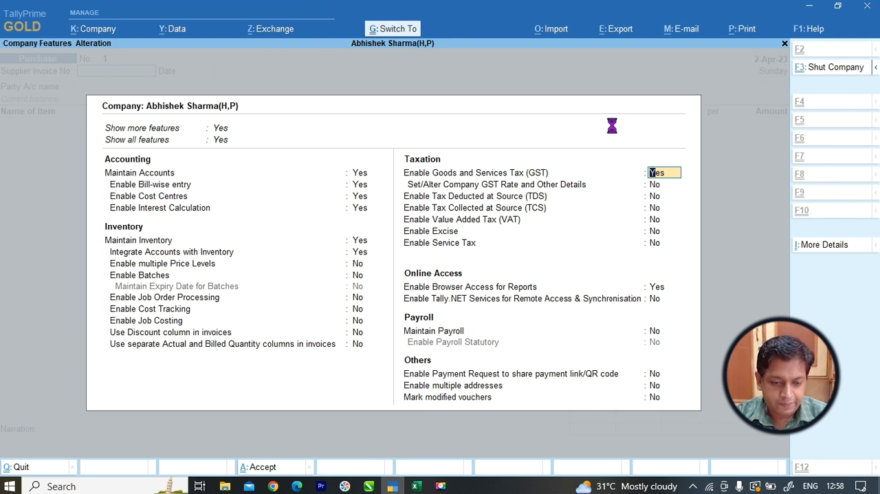
pyautogui.hotkey('ctrl', 'a')
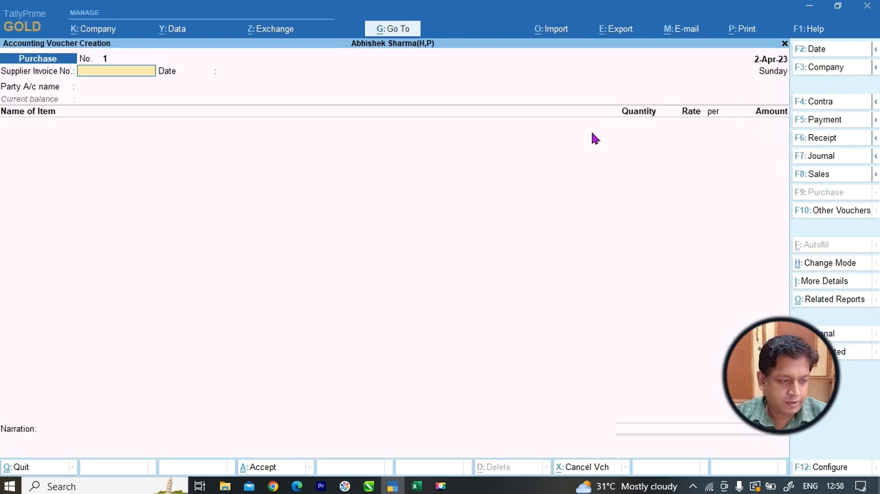
# Leave the supplier invoice number and date blank, choose Cash as the party account, and accept the default receipt and party details.
pyautogui.press('Return')
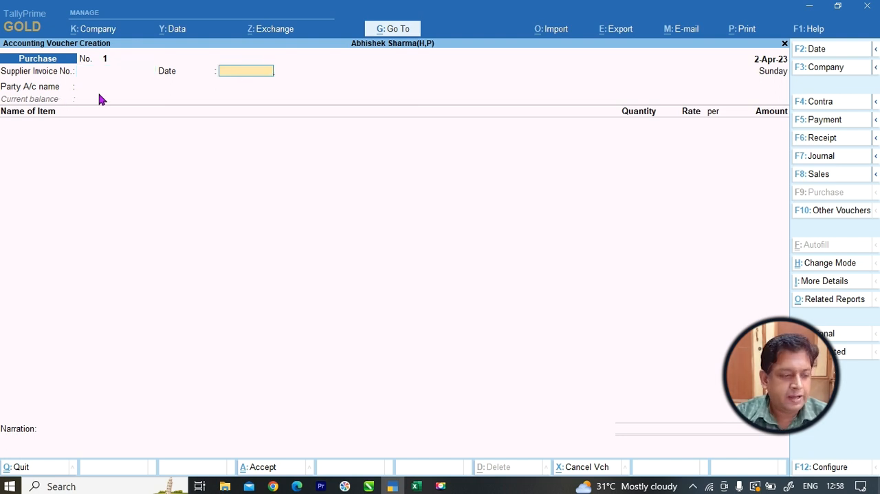
pyautogui.press('Return')
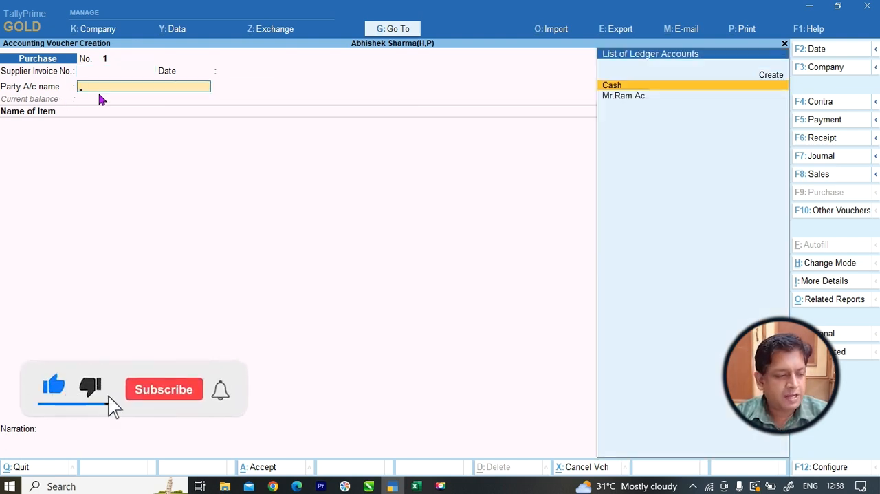
pyautogui.press('Return')
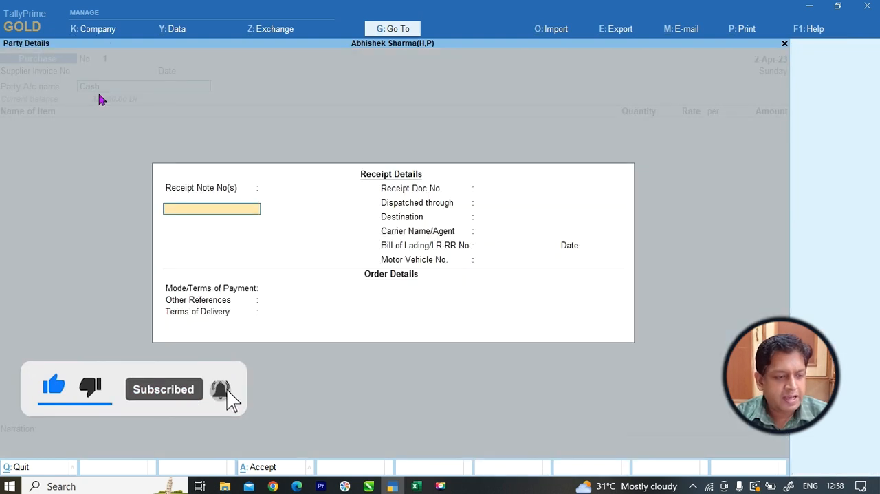
pyautogui.hotkey('ctrl', 'a')
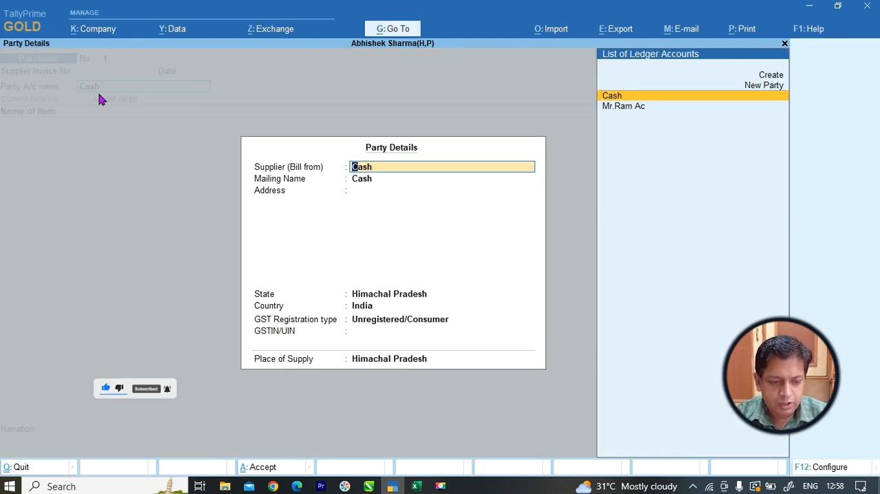
pyautogui.hotkey('ctrl', 'a')
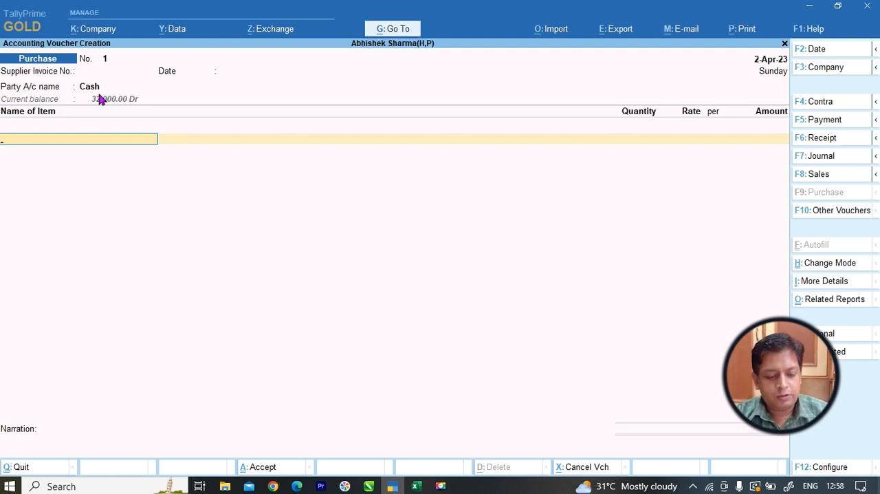
# Switch to the AC workbook in Excel and restore it to a smaller window over the purchase voucher.
pyautogui.click(416, 486)
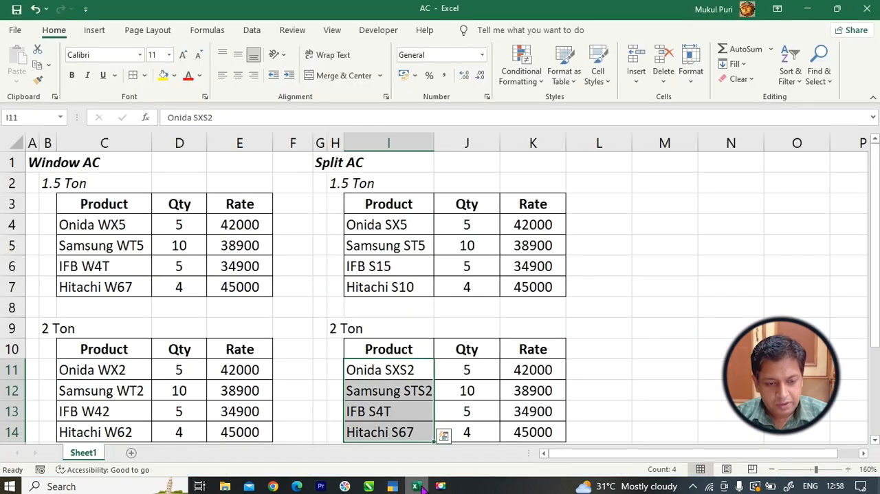
pyautogui.moveTo(488, 24); pyautogui.dragTo(532, 68)
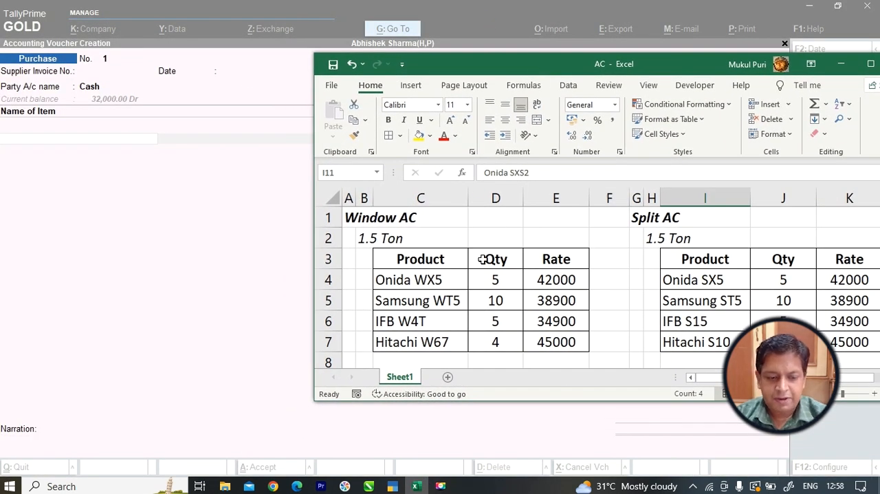
# Examine how the Window AC and Split AC groups are each divided into 1.5 Ton and 2 Ton subgroups.
pyautogui.click(391, 217)
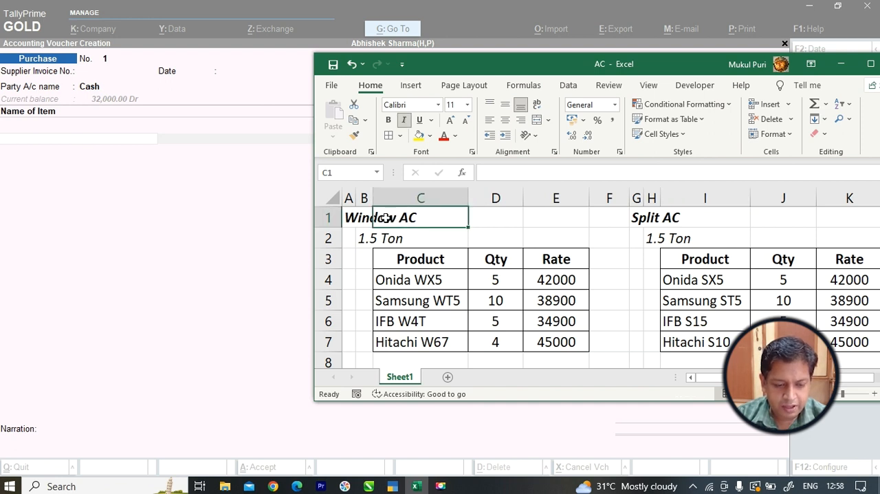
pyautogui.click(359, 218)
pyautogui.click(666, 218)
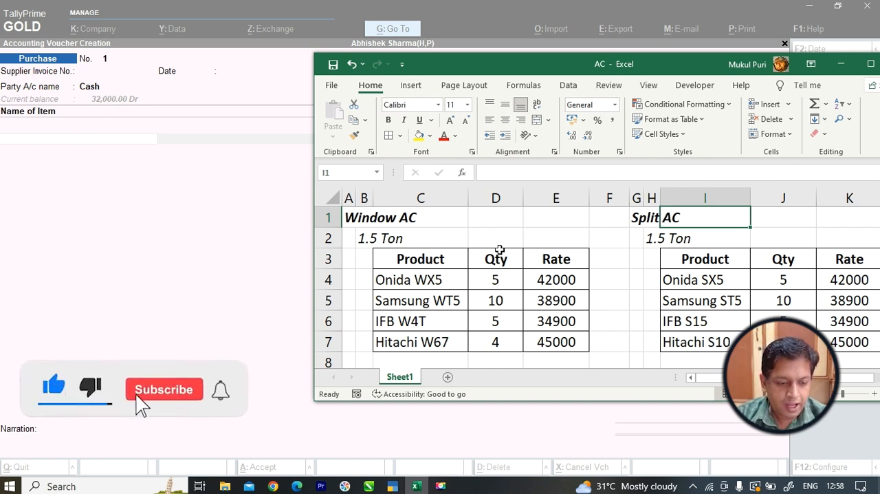
pyautogui.click(369, 239)
pyautogui.scroll(-4, 383, 254)
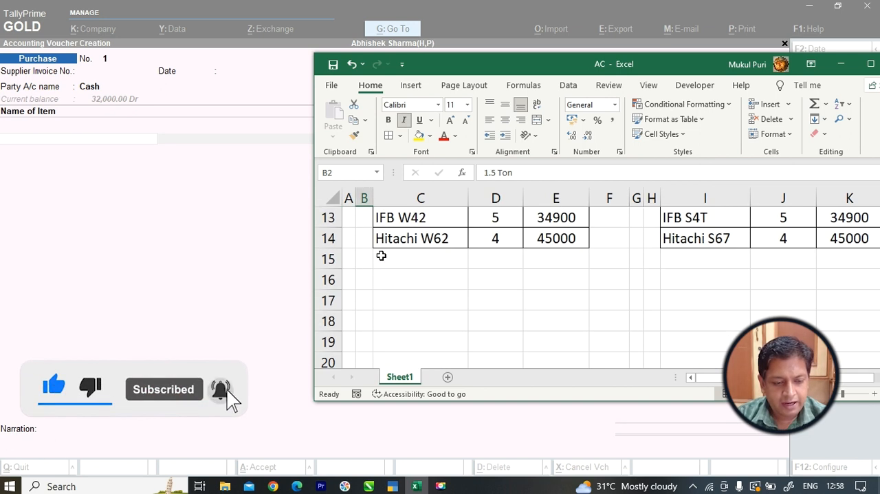
pyautogui.scroll(2, 369, 270)
pyautogui.click(367, 263)
pyautogui.scroll(2, 536, 255)
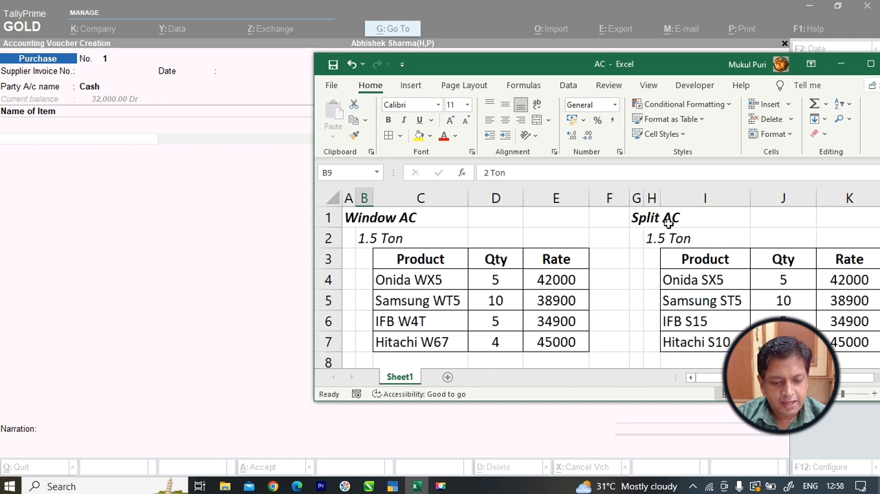
pyautogui.click(655, 239)
pyautogui.scroll(-3, 658, 295)
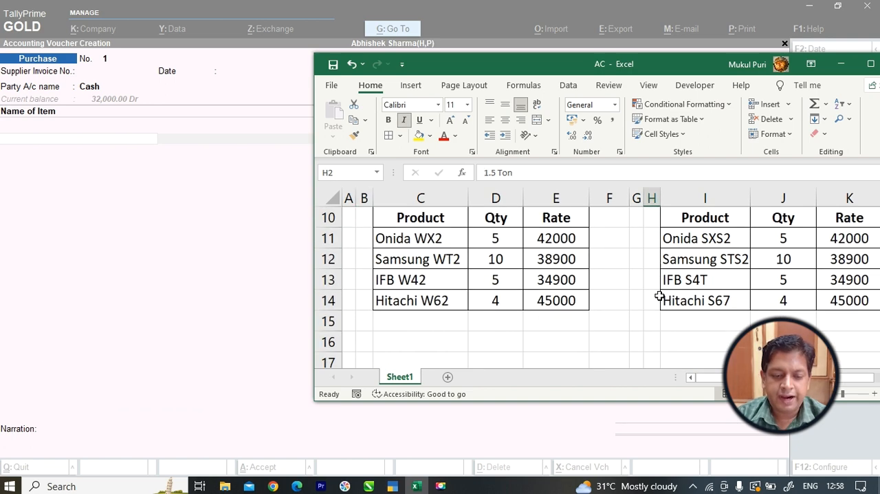
pyautogui.scroll(1, 658, 254)
pyautogui.click(653, 260)
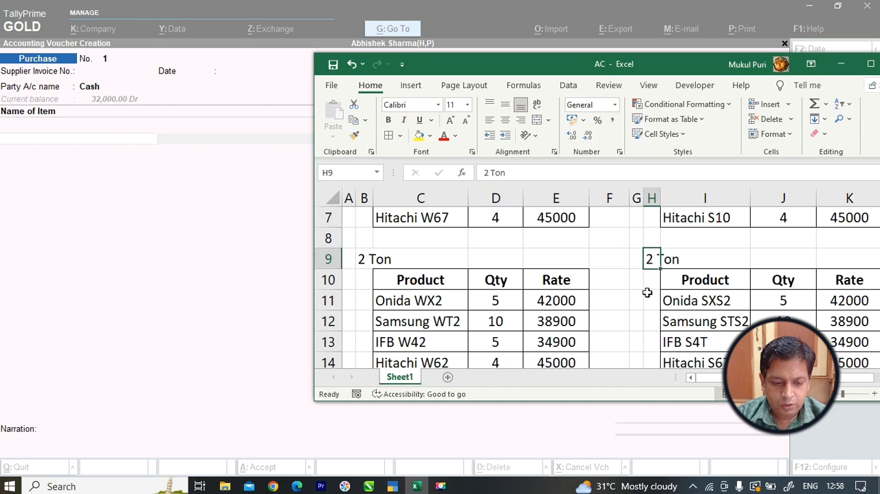
pyautogui.scroll(2, 646, 291)
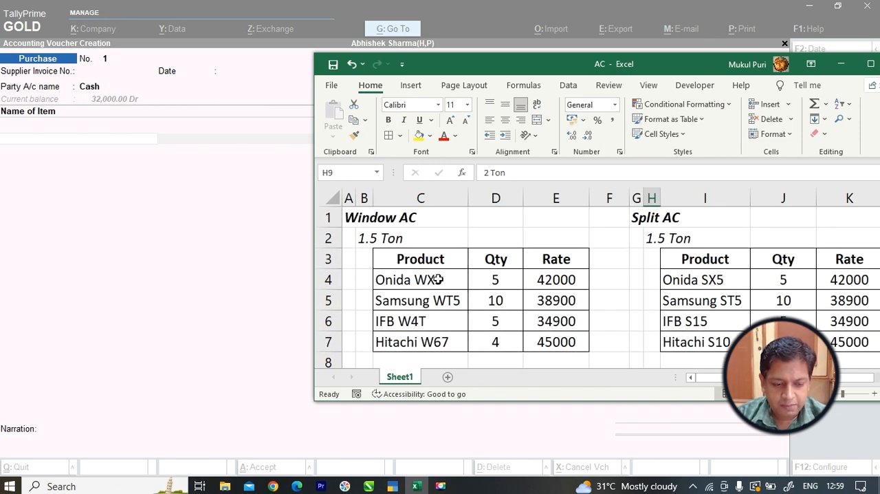
# Rename the 1.5 Ton heading under Window AC in cell B2 as "1.5 Ton(W)".
pyautogui.click(414, 282)
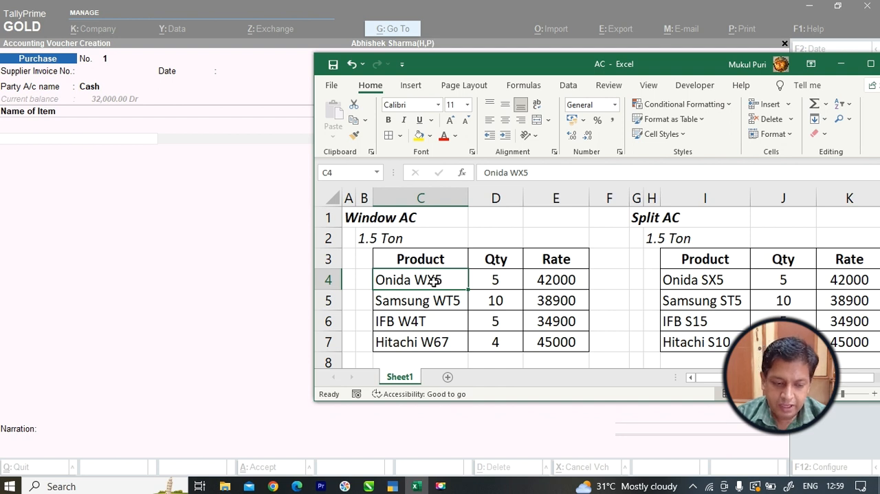
pyautogui.click(368, 238)
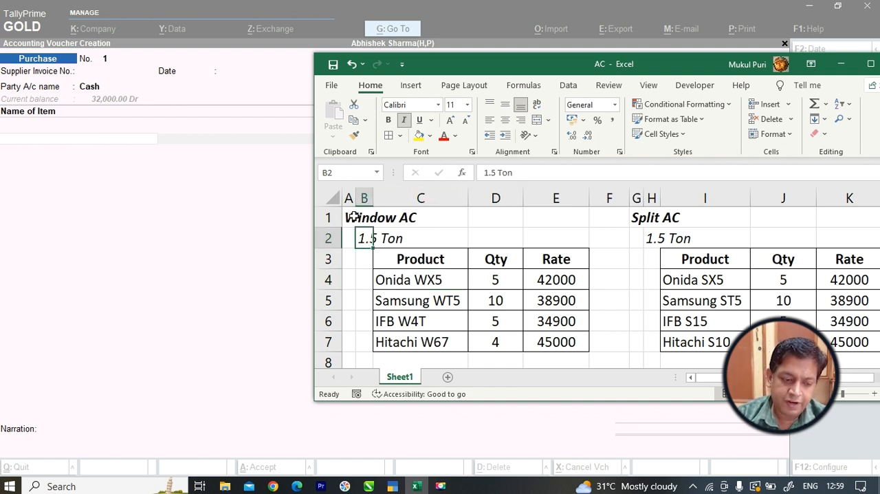
pyautogui.click(352, 218)
pyautogui.click(370, 240)
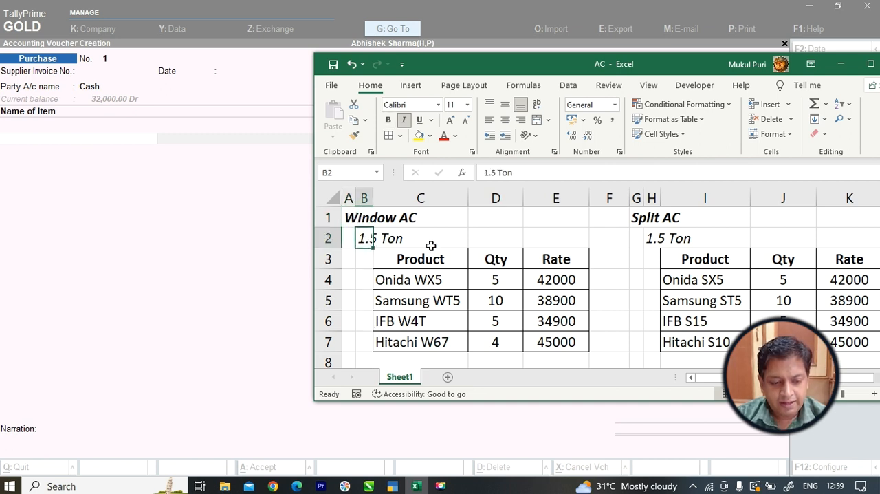
pyautogui.click(654, 240)
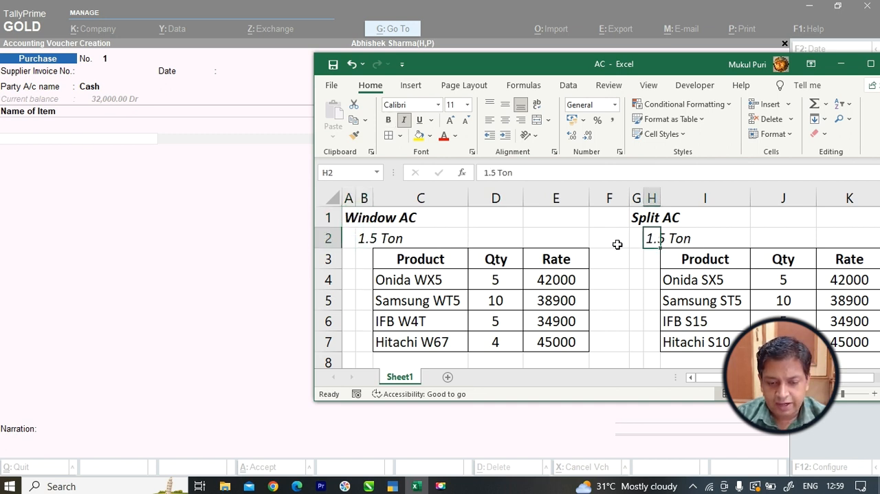
pyautogui.click(369, 238)
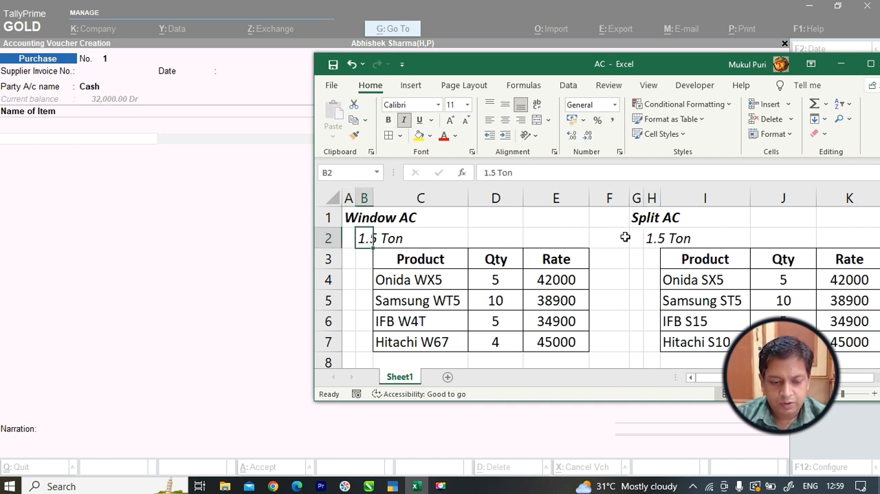
pyautogui.doubleClick(367, 244)
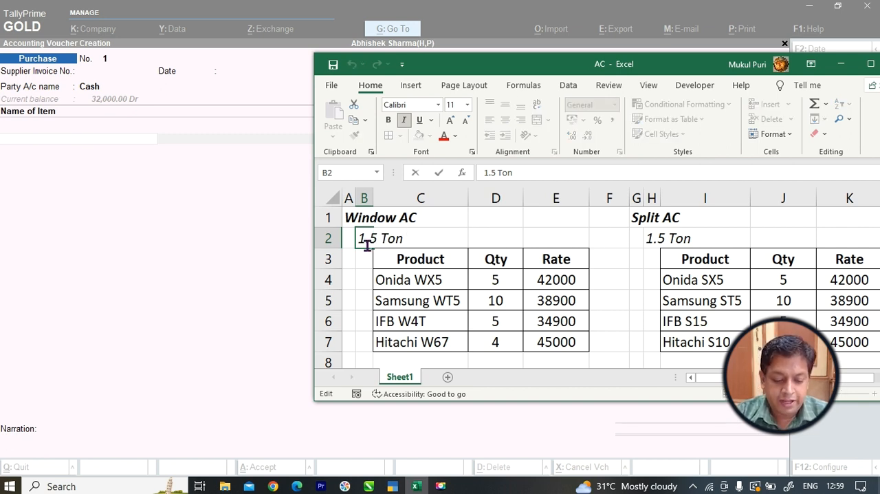
pyautogui.write('(W)')
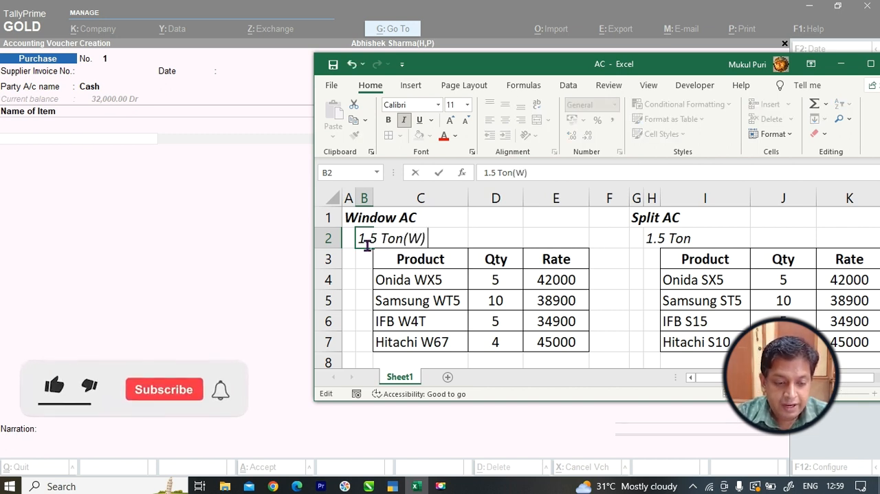
pyautogui.press('Return')
# Rename the 1.5 Ton heading under Split AC in cell H2 as "1.5 Ton(S)".
pyautogui.press('Right')
pyautogui.press('Right')
pyautogui.press('Right')
pyautogui.press('Right')
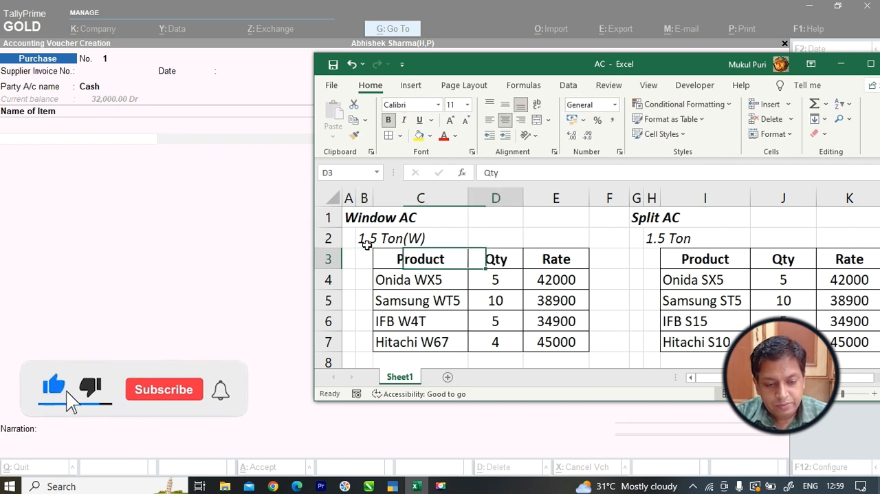
pyautogui.press('Right')
pyautogui.press('Up')
pyautogui.press('Right')
pyautogui.press('F2')
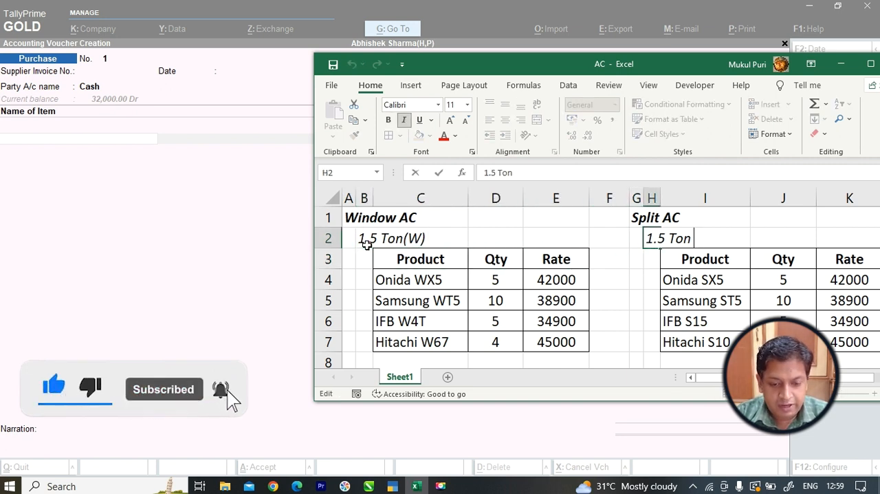
pyautogui.write('(S)')
pyautogui.press('Return')
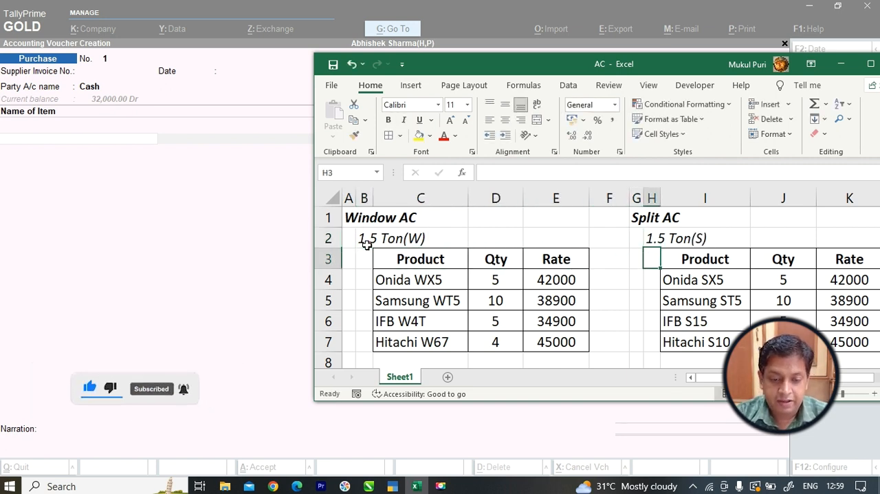
# Rename the 2 Ton heading of the Window AC list in cell B9 as "2 Ton (W)".
pyautogui.press('Down')
pyautogui.scroll(-2, 402, 275)
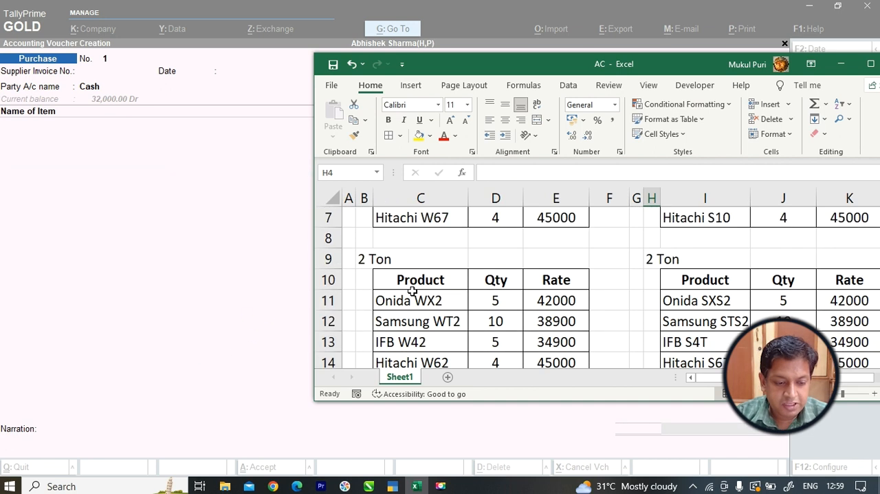
pyautogui.click(365, 258)
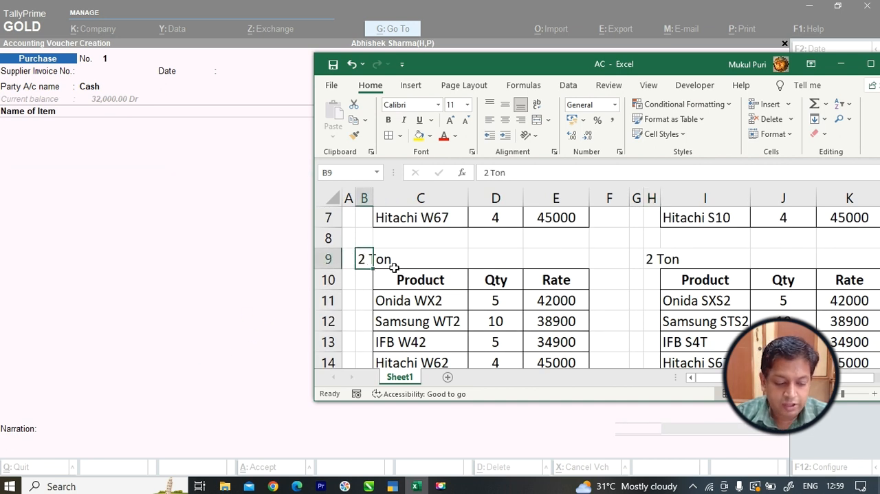
pyautogui.press('F2')
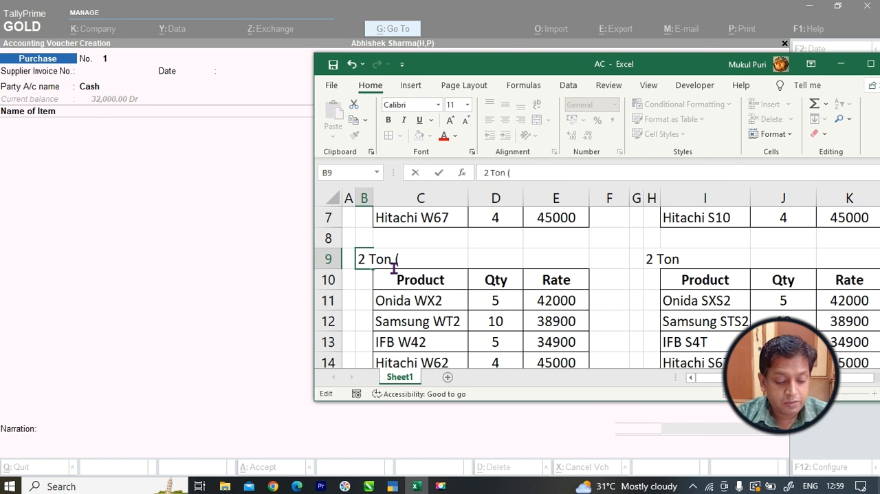
pyautogui.write('(W)')
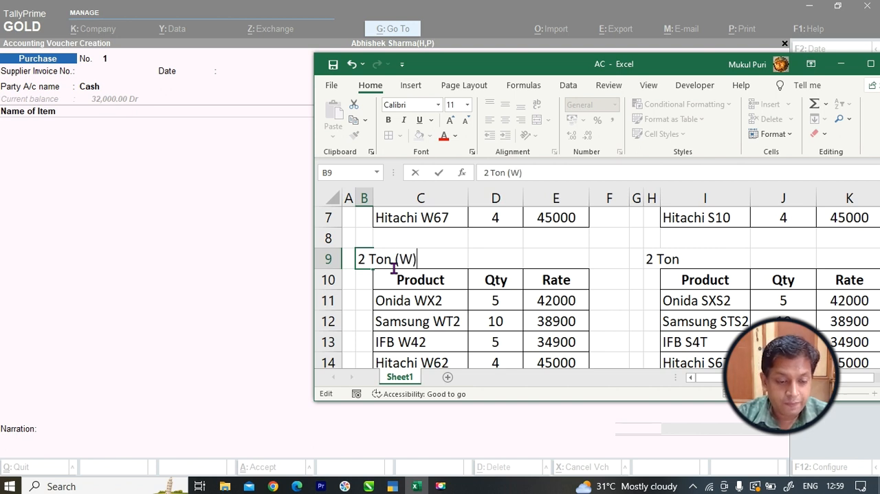
pyautogui.press('Return')
# Rename the 2 Ton heading of the Split AC list in cell H9 as "2 Ton (S)".
pyautogui.press('Right')
pyautogui.press('Right')
pyautogui.press('Right')
pyautogui.press('Right')
pyautogui.press('Right')
pyautogui.press('Up')
pyautogui.press('Right')
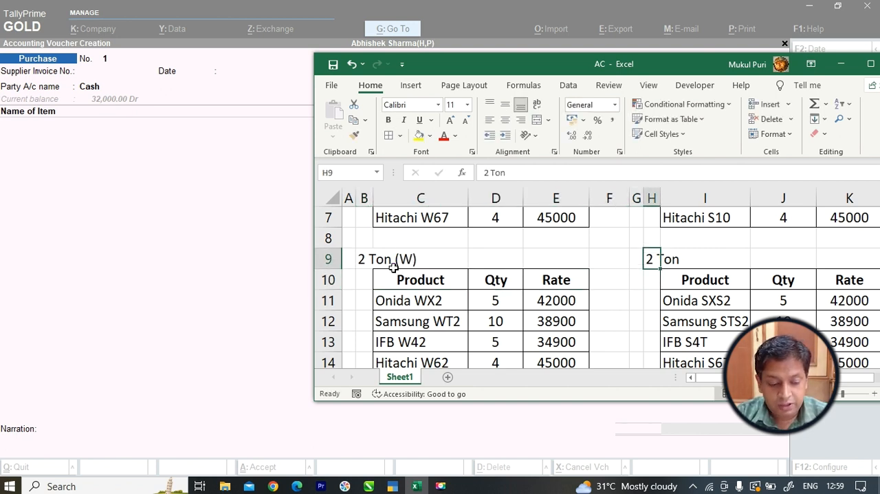
pyautogui.press('F2')
pyautogui.write('(S)')
pyautogui.press('Return')
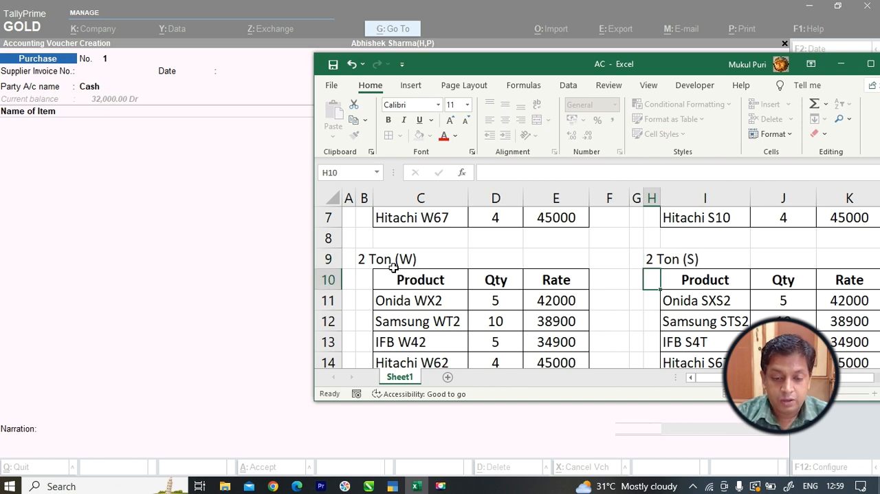
# Examine how the Onida WX5 item, the 1.5 Ton(W) and 2 Ton (W) subgroups and the Window AC group nest in the list.
pyautogui.scroll(1, 396, 273)
pyautogui.scroll(1, 396, 272)
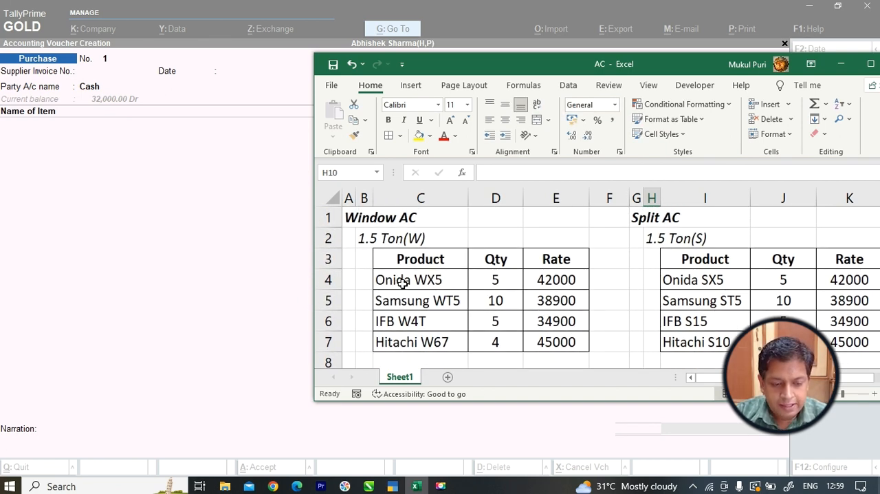
pyautogui.click(403, 284)
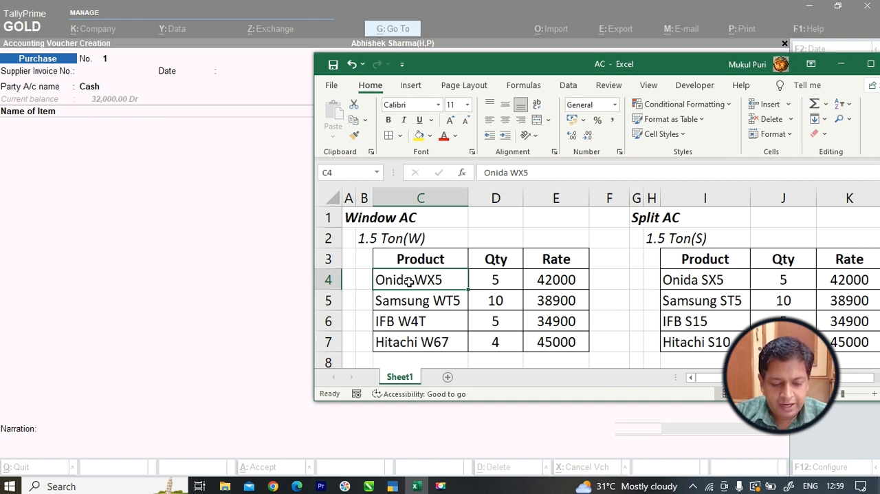
pyautogui.click(374, 238)
pyautogui.click(363, 238)
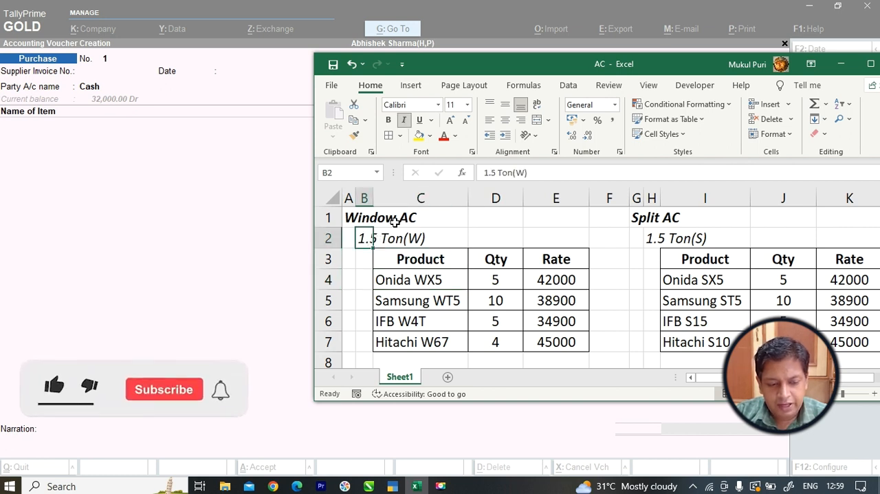
pyautogui.click(376, 219)
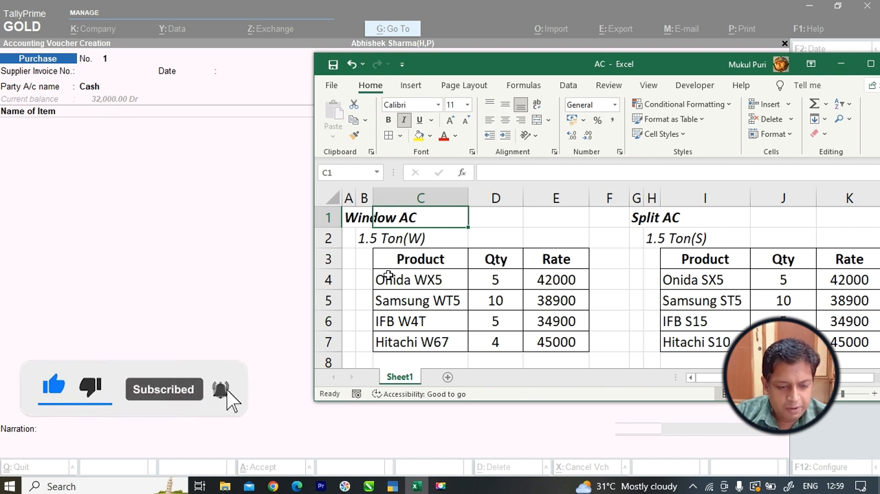
pyautogui.click(359, 217)
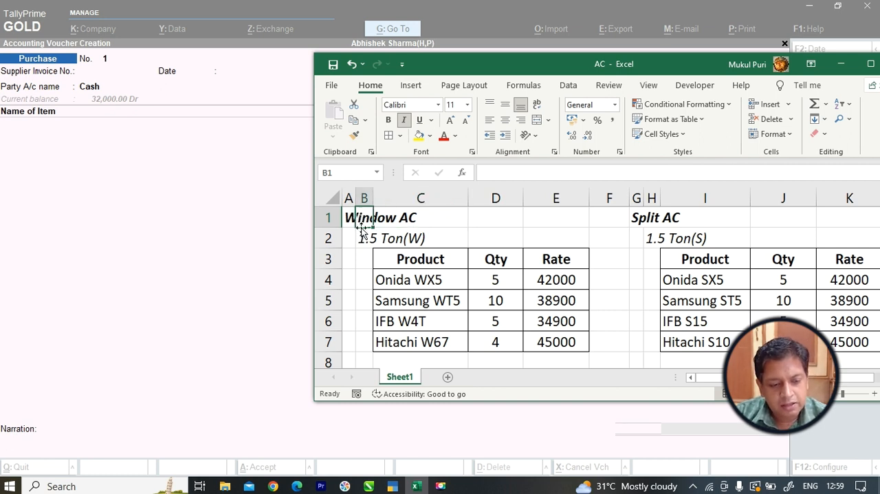
pyautogui.click(365, 240)
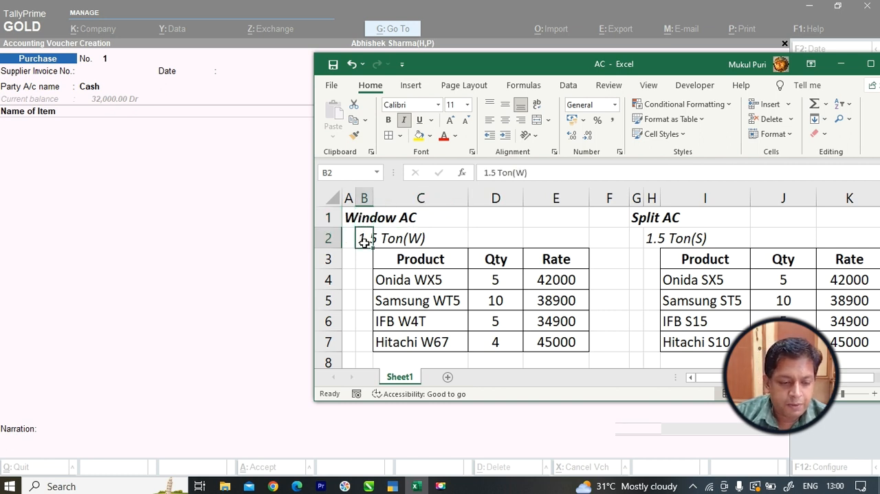
pyautogui.scroll(-1, 374, 264)
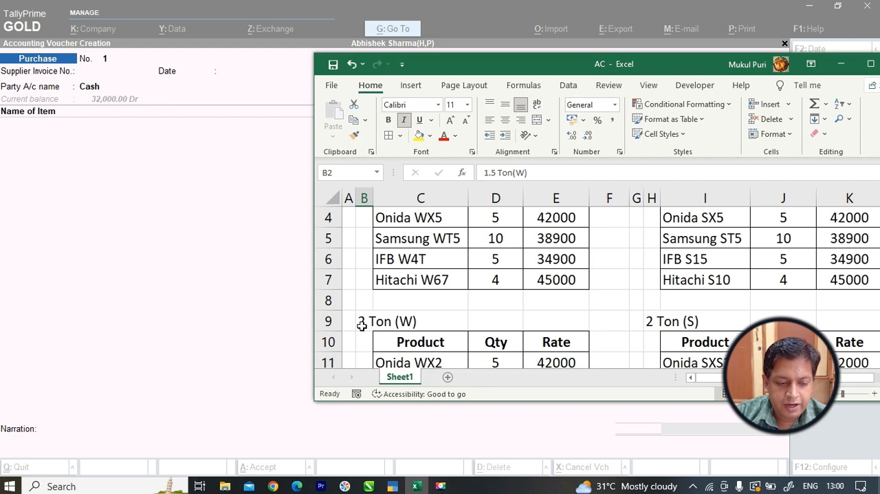
pyautogui.click(366, 321)
pyautogui.scroll(1, 364, 321)
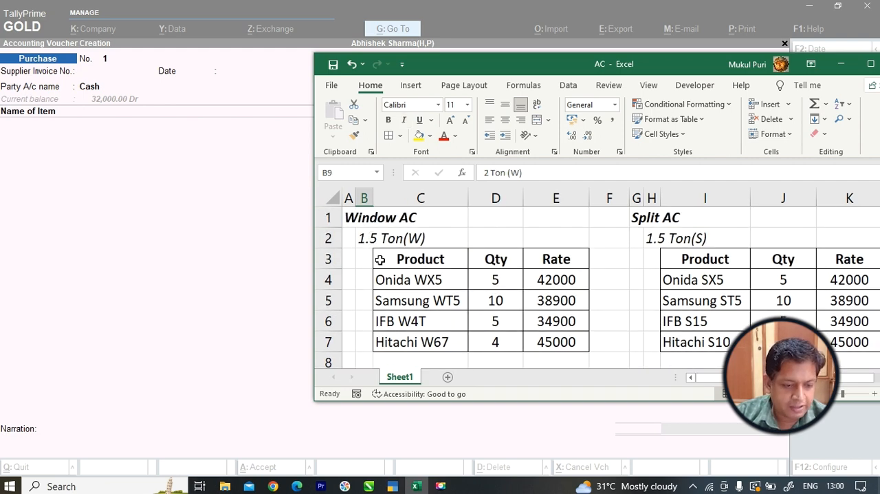
# Switch to TallyPrime, leave the unfinished purchase voucher and open the creation form for a new stock group.
pyautogui.click(172, 183)
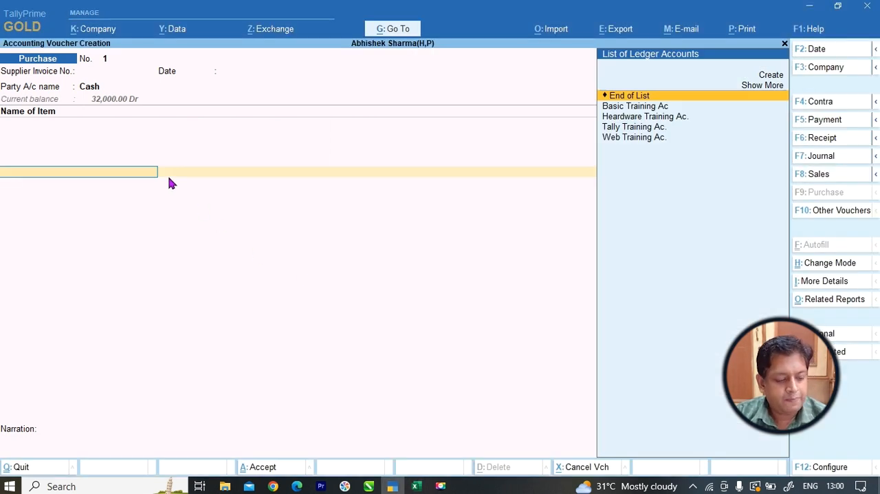
pyautogui.press('Escape')
pyautogui.press('Up')
pyautogui.press('Up')
pyautogui.press('Up')
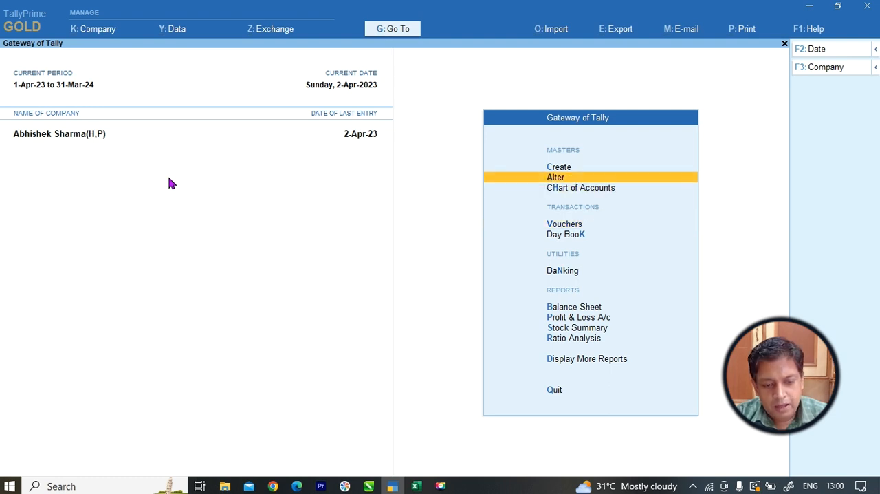
pyautogui.press('Return')
pyautogui.press('Down')
pyautogui.press('Down')
pyautogui.press('Down')
pyautogui.press('Down')
pyautogui.press('Down')
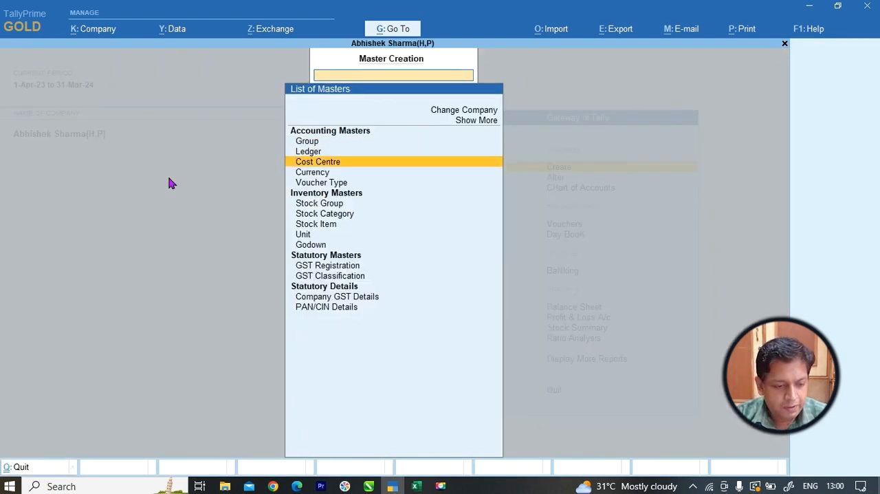
pyautogui.press('Return')
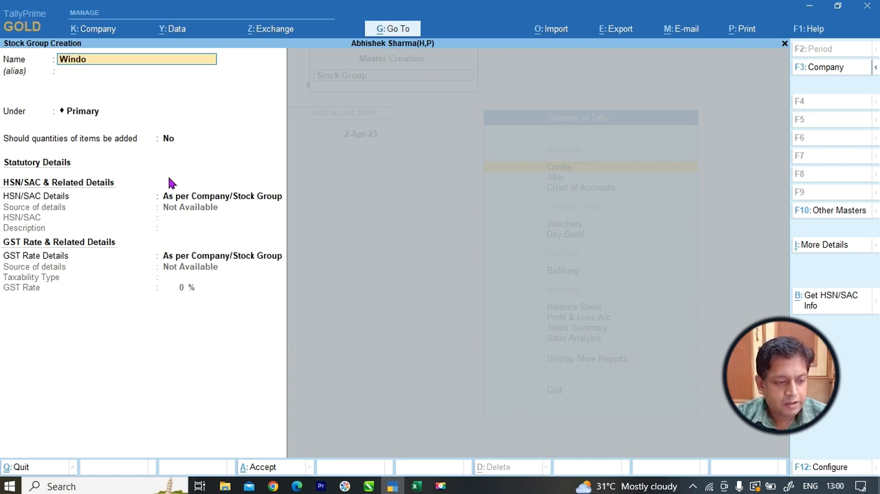
# Name the new stock group "Windows AC", keep it under Primary, and save it.
pyautogui.hotkey('alt', 'Tab')
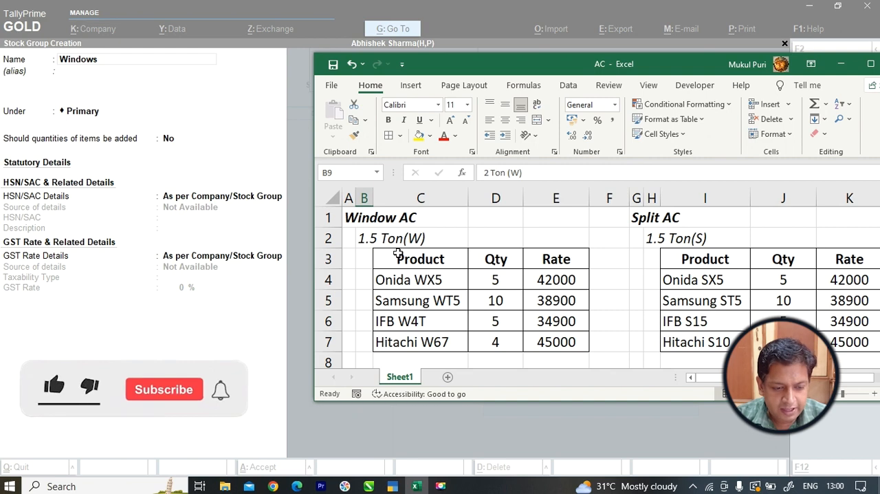
pyautogui.hotkey('alt', 'Tab')
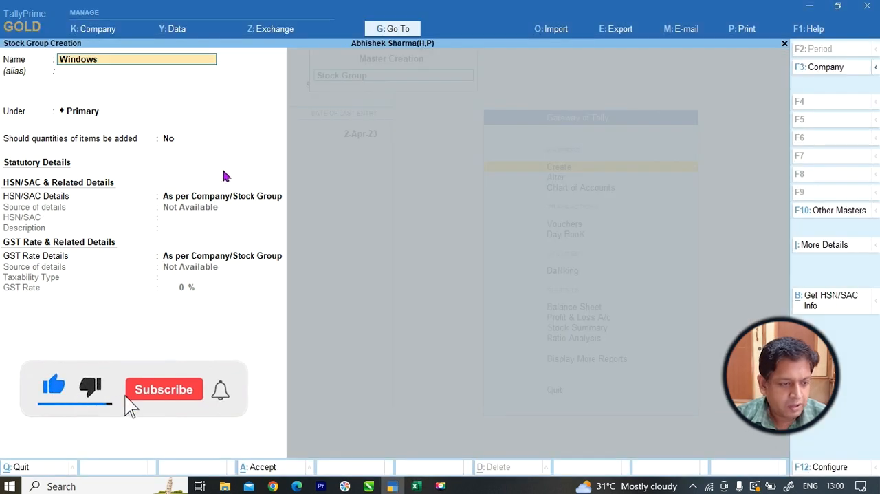
pyautogui.write('AC')
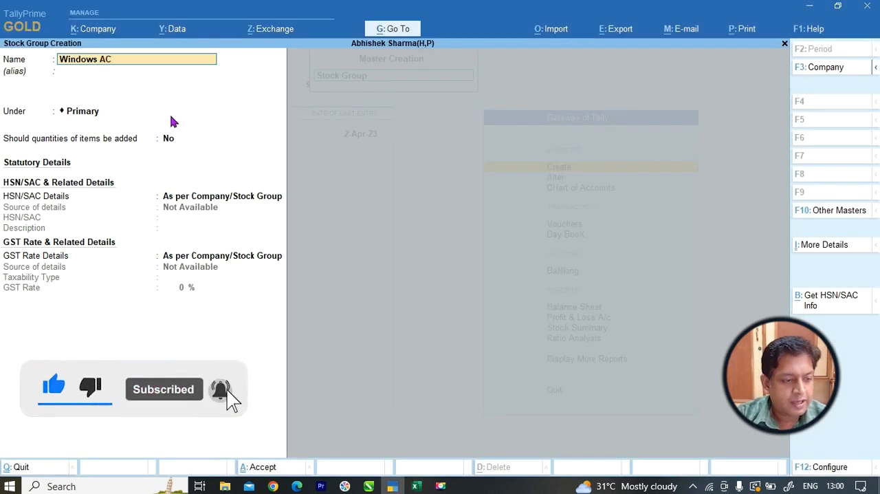
pyautogui.press('Return')
pyautogui.press('Return')
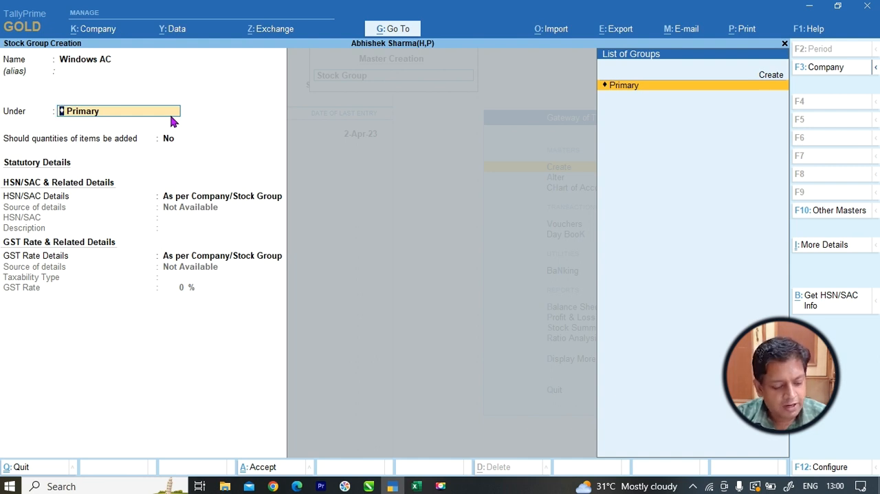
pyautogui.hotkey('ctrl', 'a')
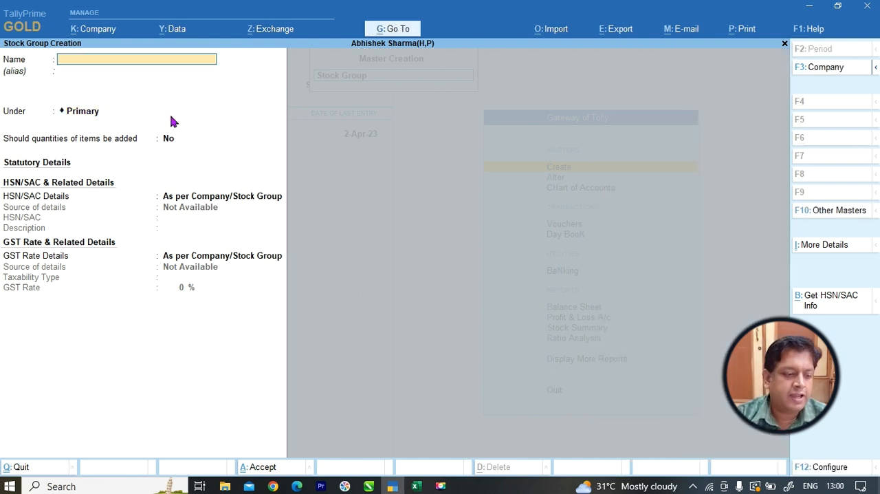
# Check the Window AC subgroup heading in the Excel list and name the new TallyPrime stock group "1.5 Ton (W)".
pyautogui.hotkey('alt', 'Tab')
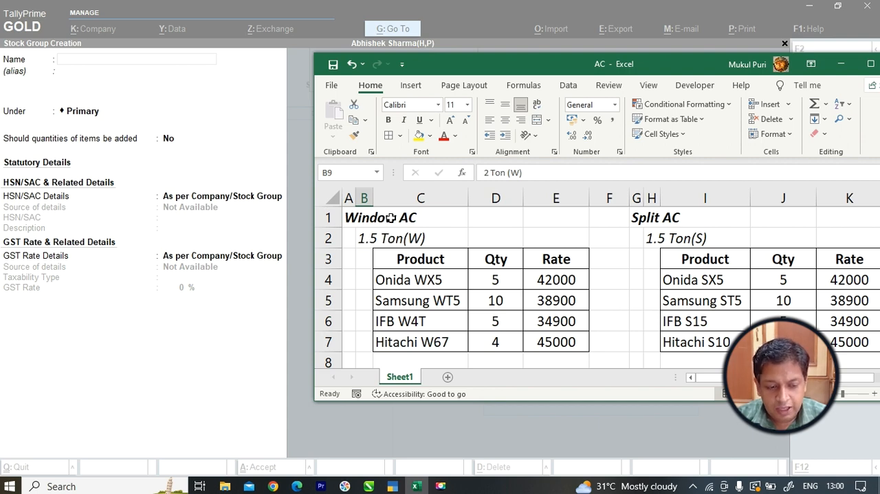
pyautogui.click(177, 115)
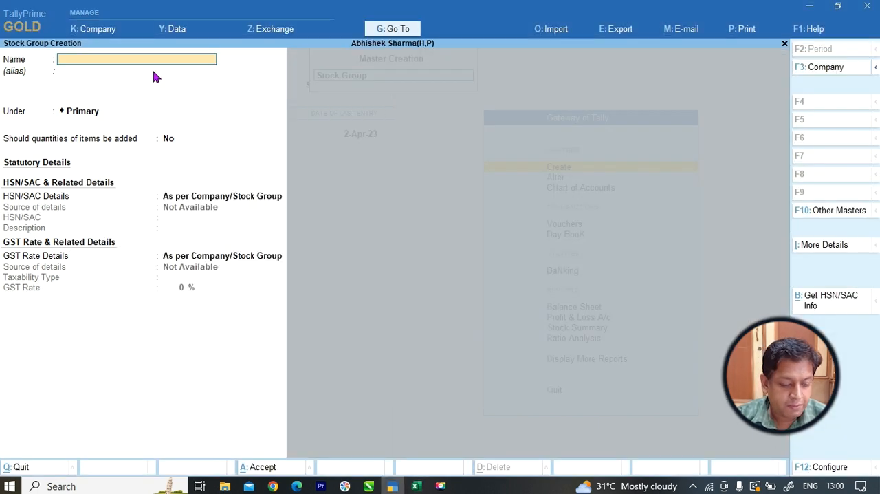
pyautogui.write('1.T Ton')
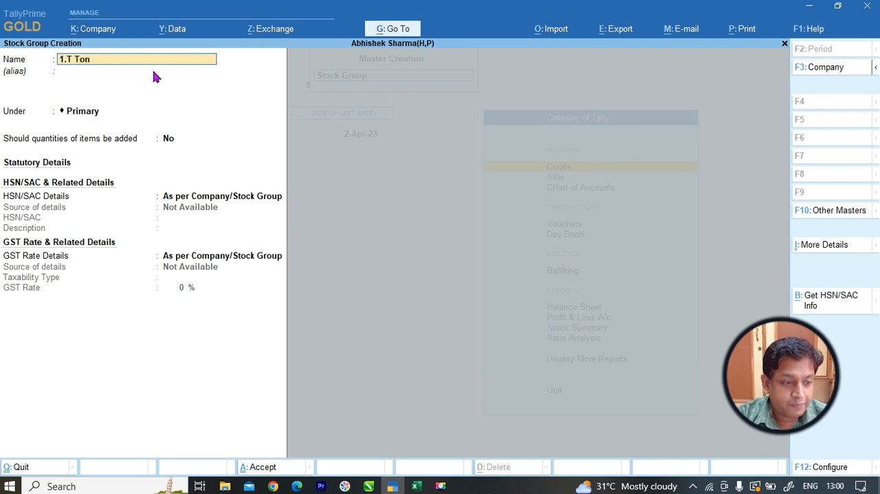
pyautogui.write('(')
pyautogui.press('BackSpace')
pyautogui.press('BackSpace')
pyautogui.press('BackSpace')
pyautogui.press('BackSpace')
pyautogui.press('BackSpace')
pyautogui.press('BackSpace')
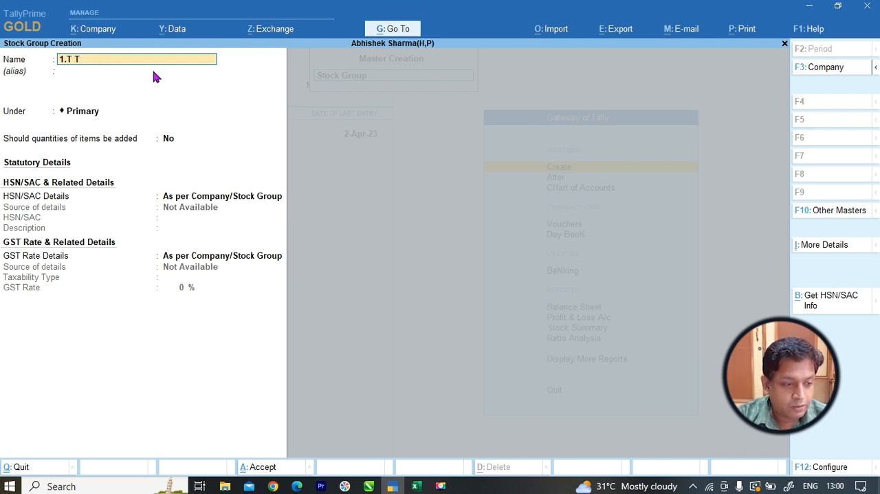
pyautogui.write('t')
pyautogui.press('BackSpace')
pyautogui.write('5')
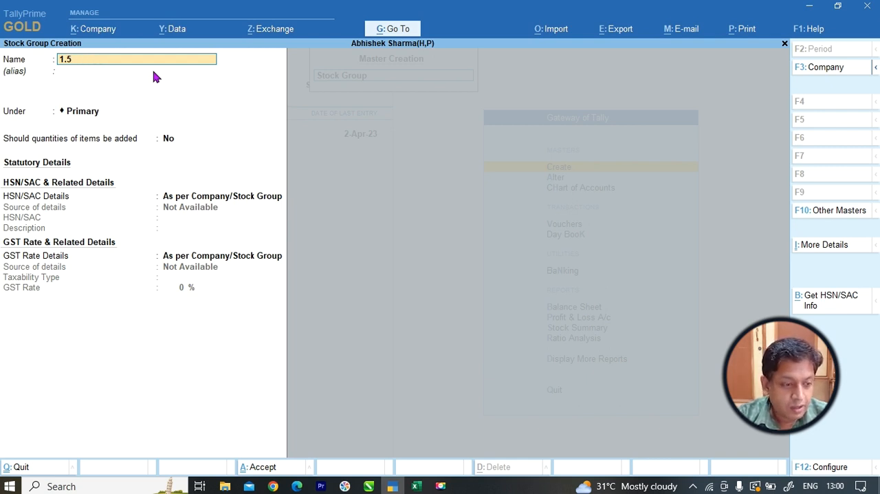
pyautogui.write(' Ton')
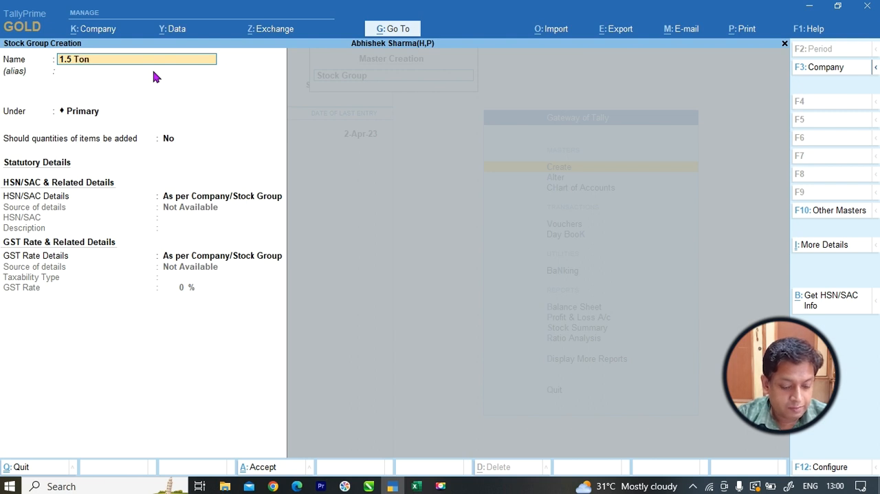
pyautogui.write(' (W)')
pyautogui.press('Return')
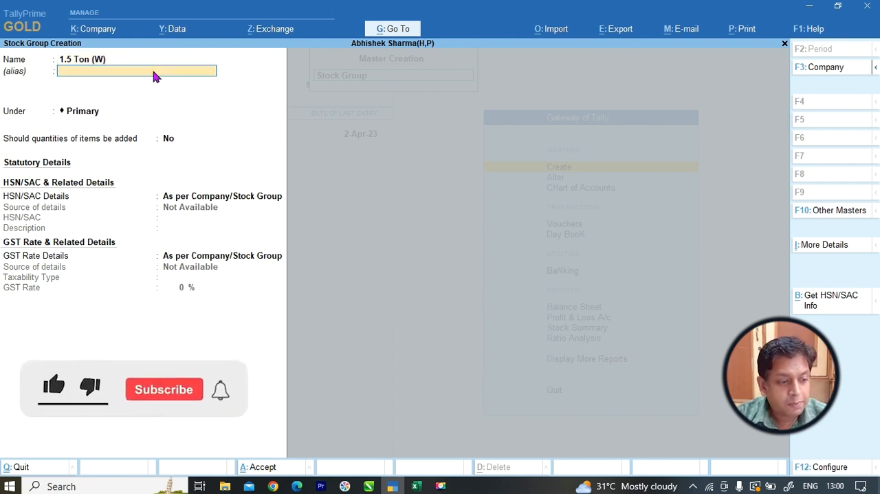
# Place the 1.5 Ton (W) group under Windows AC, checking the hierarchy against the Excel list, and save it.
pyautogui.press('Return')
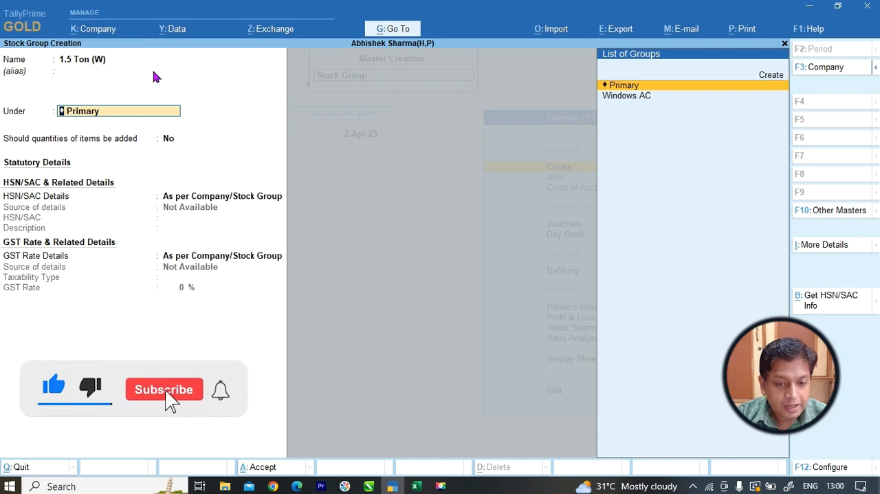
pyautogui.press('Down')
pyautogui.hotkey('alt', 'Tab')
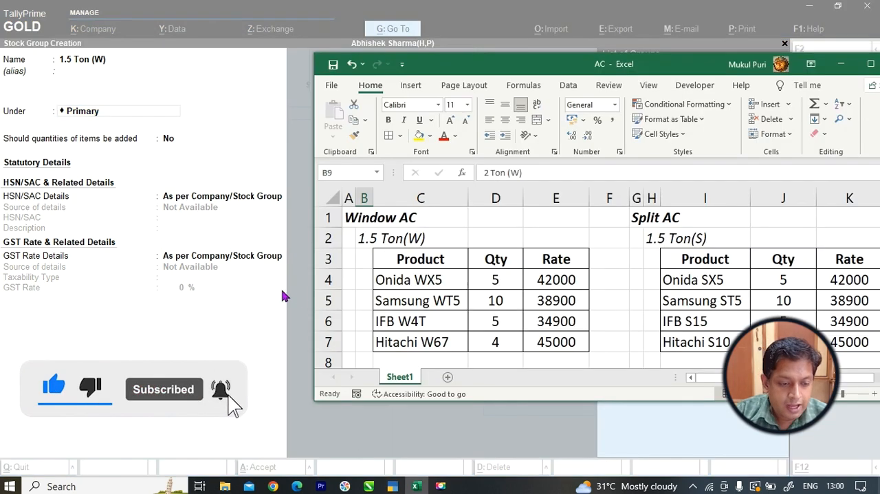
pyautogui.click(364, 239)
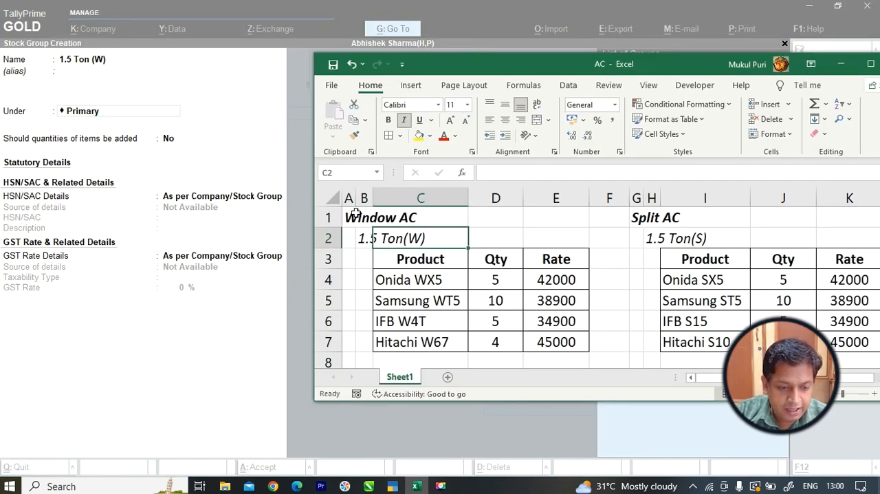
pyautogui.press('Up')
pyautogui.click(366, 238)
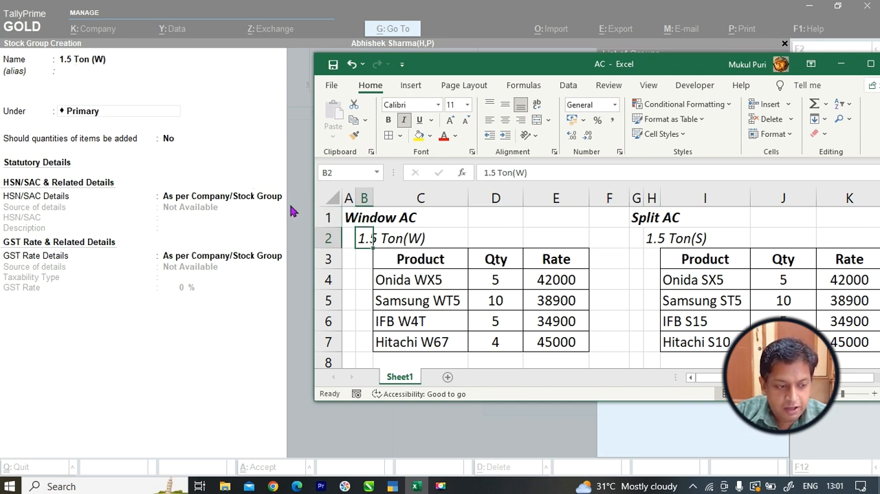
pyautogui.click(165, 118)
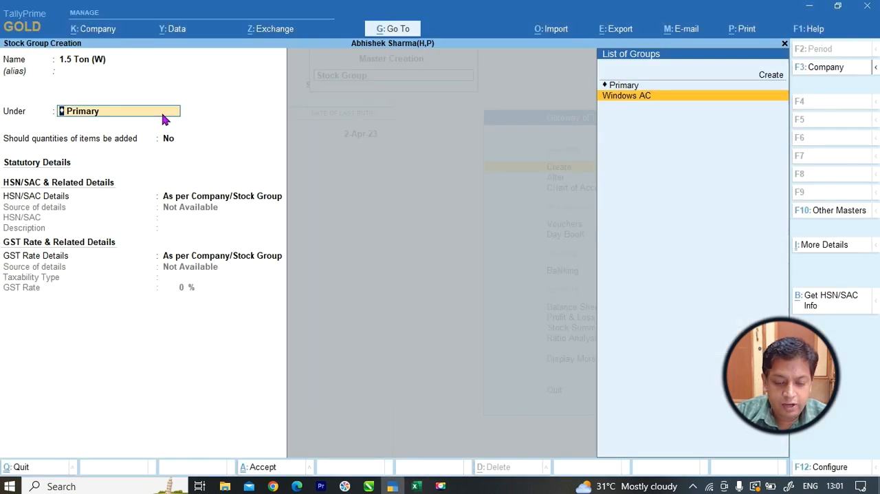
pyautogui.press('Return')
pyautogui.hotkey('alt', 'Tab')
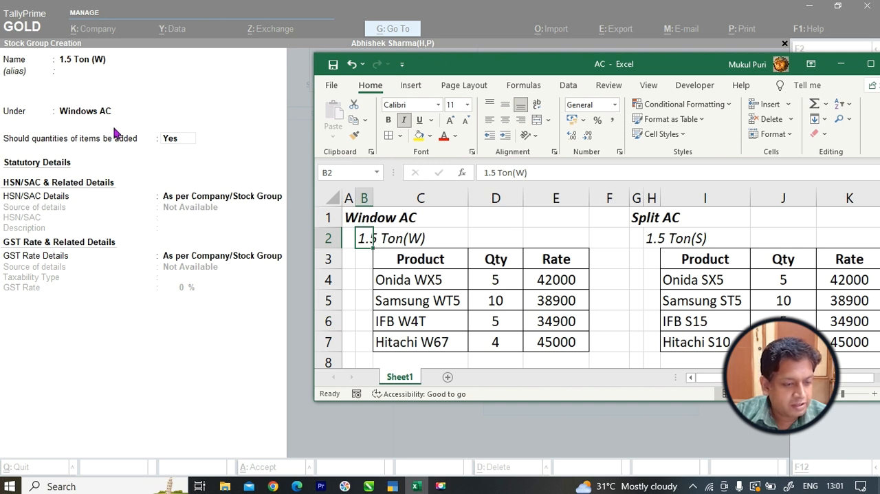
pyautogui.click(204, 116)
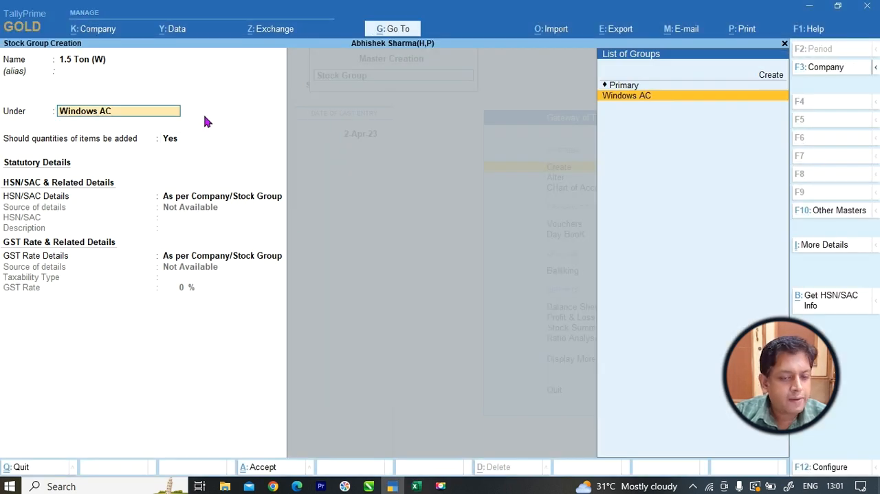
pyautogui.press('ctrl')
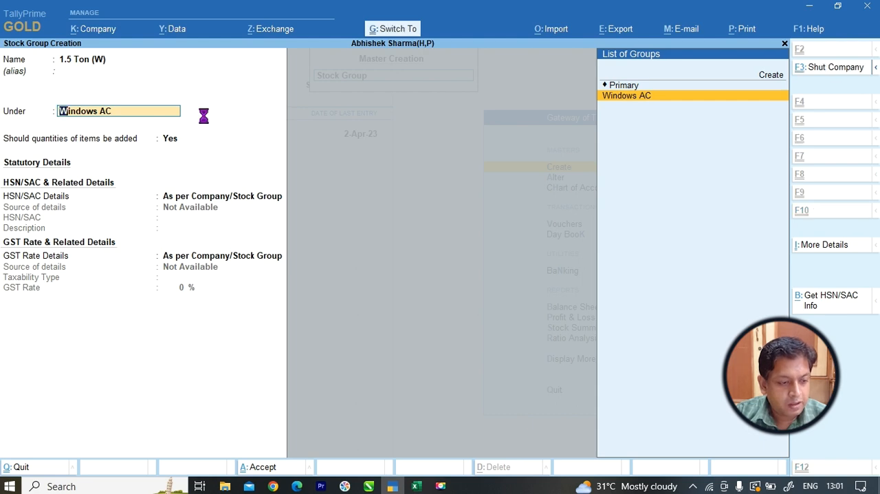
pyautogui.hotkey('ctrl', 'a')
# Look up the second Window AC subgroup in the Excel list and name the next TallyPrime stock group "2 Ton (W)".
pyautogui.hotkey('alt', 'Tab')
pyautogui.scroll(-2, 362, 260)
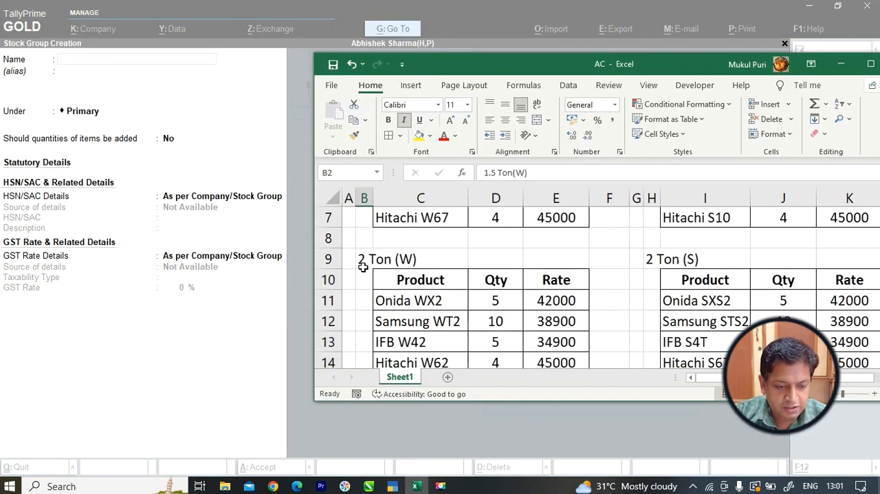
pyautogui.hotkey('alt', 'Tab')
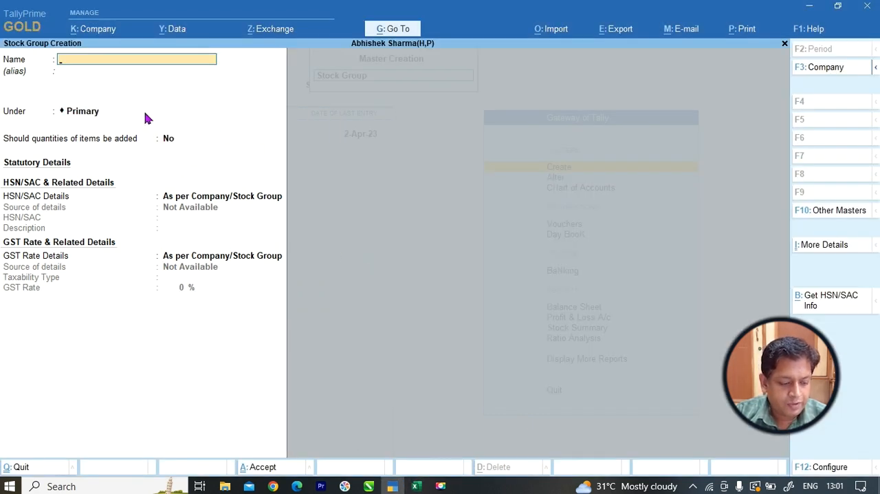
pyautogui.write('2 Ton')
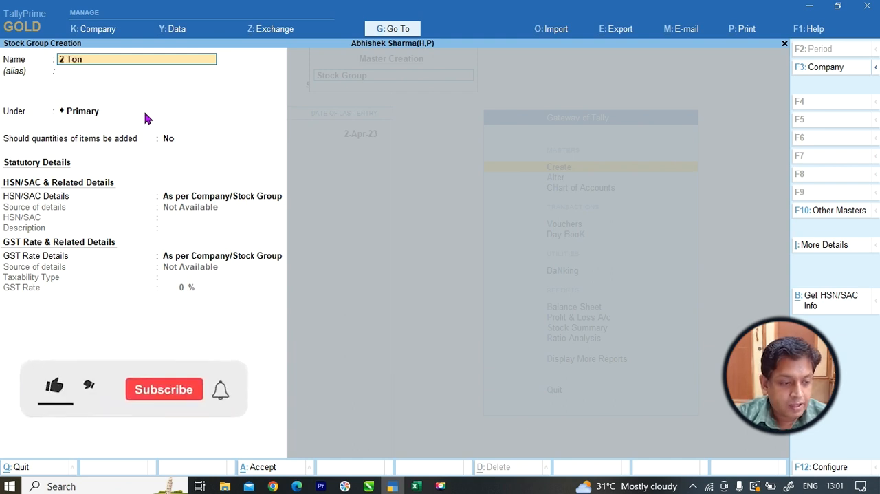
pyautogui.write(' 9W')
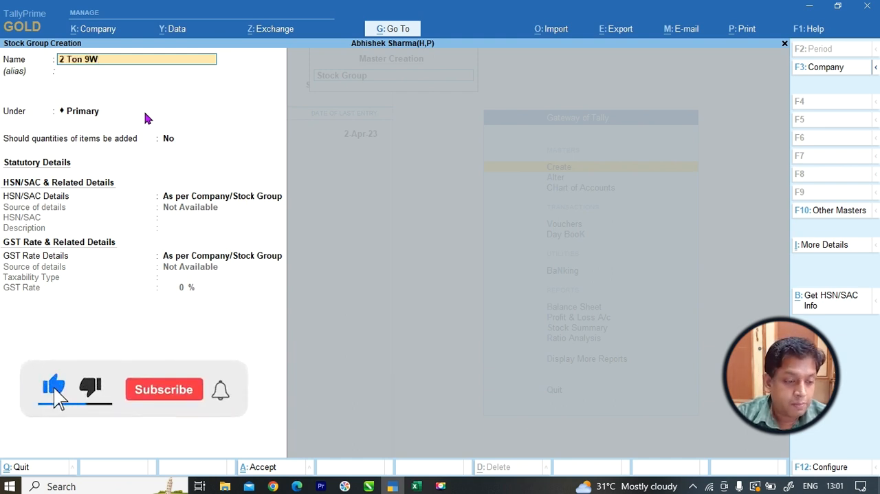
pyautogui.press('BackSpace')
pyautogui.press('BackSpace')
pyautogui.write('(W')
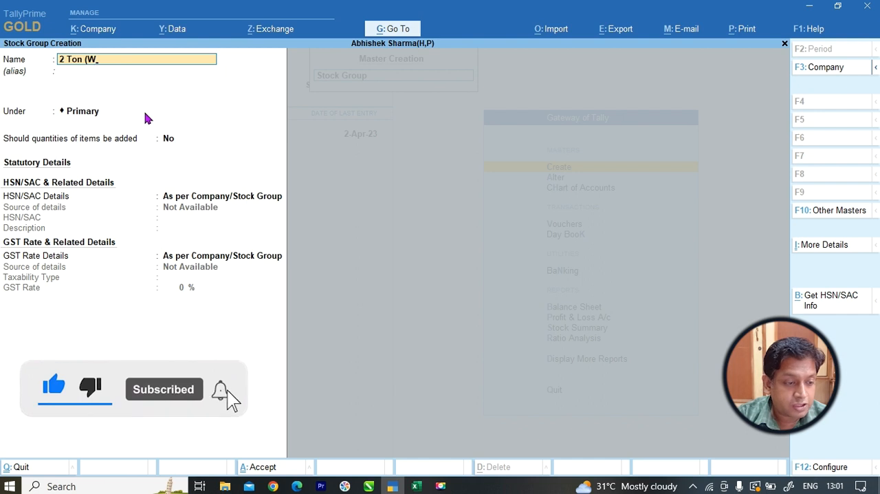
pyautogui.write(')')
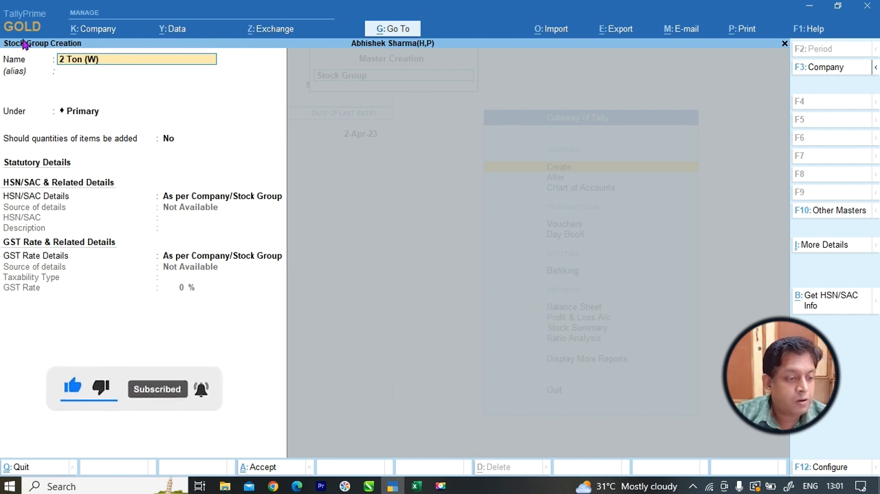
# Leave the alias blank, place the 2 Ton (W) group under Windows AC and save it.
pyautogui.press('Return')
pyautogui.press('Return')
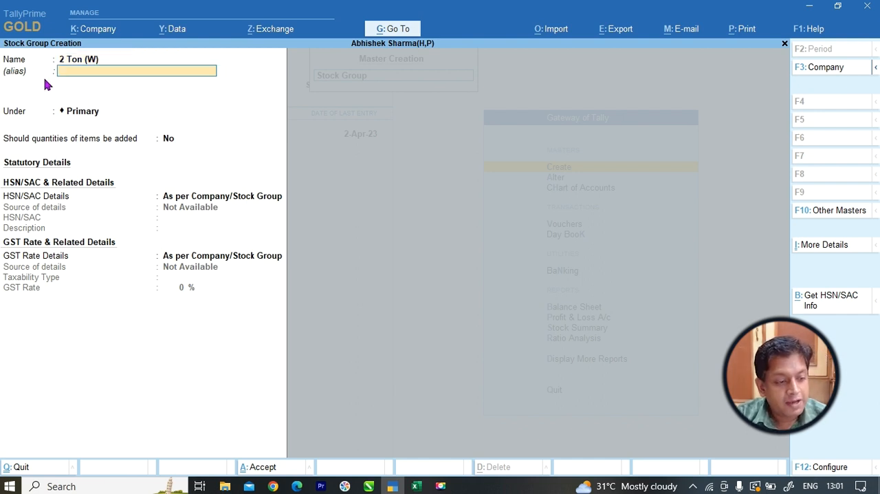
pyautogui.press('Down')
pyautogui.press('Down')
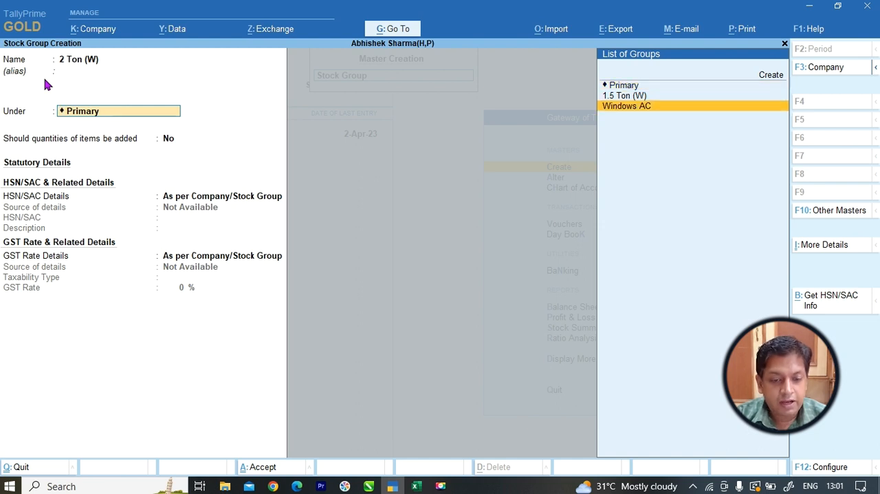
pyautogui.press('Return')
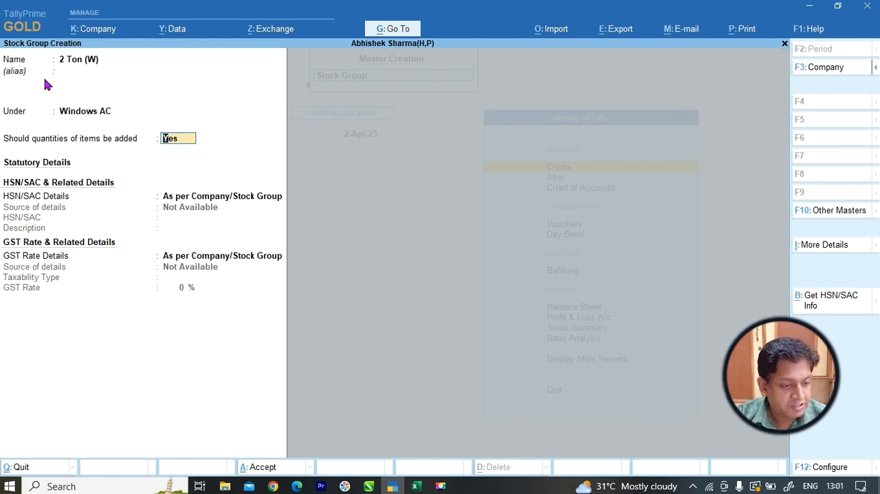
pyautogui.press('ctrl')
pyautogui.hotkey('ctrl', 'a')
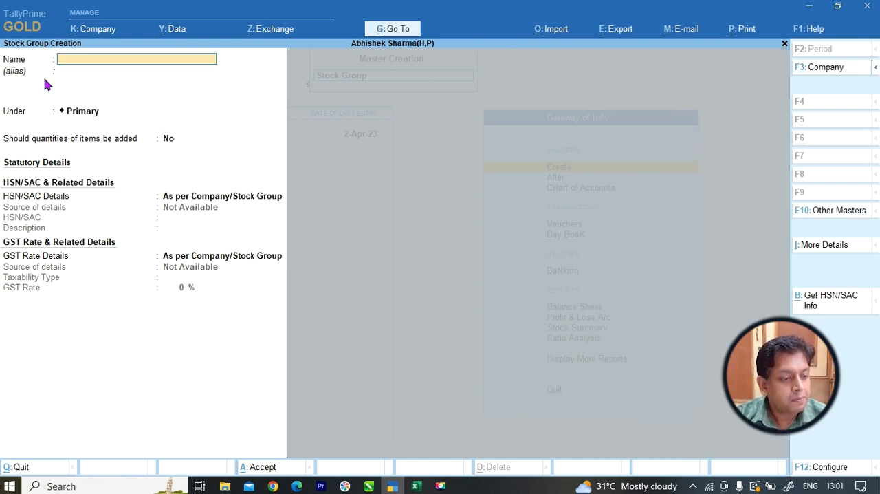
# Check the second main heading in the Excel list, then create and save the stock group "Split AC" under Primary in TallyPrime.
pyautogui.hotkey('alt', 'Tab')
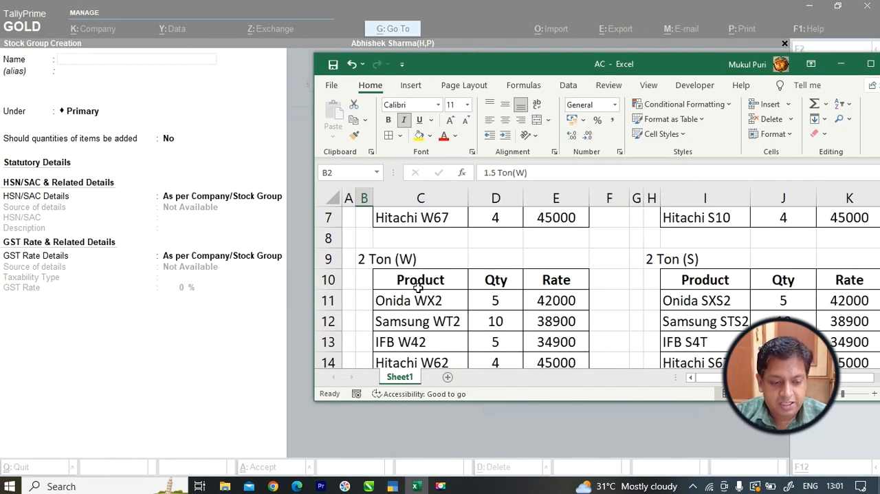
pyautogui.scroll(2, 418, 280)
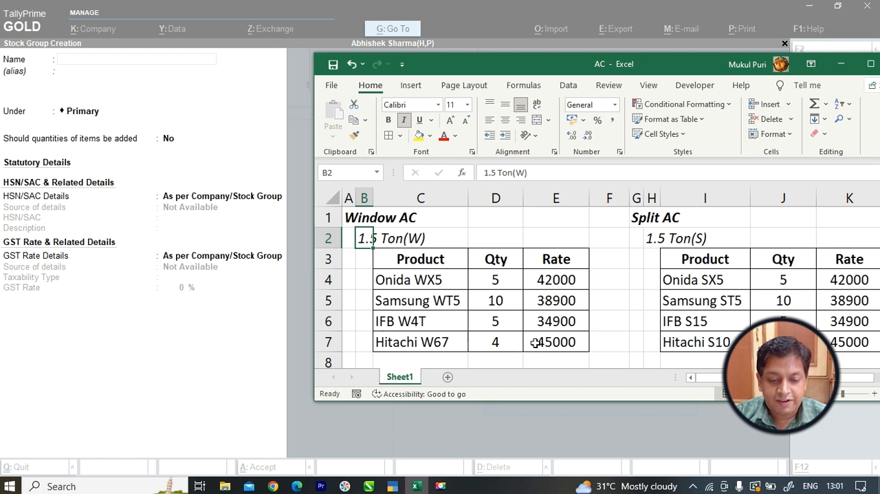
pyautogui.click(637, 219)
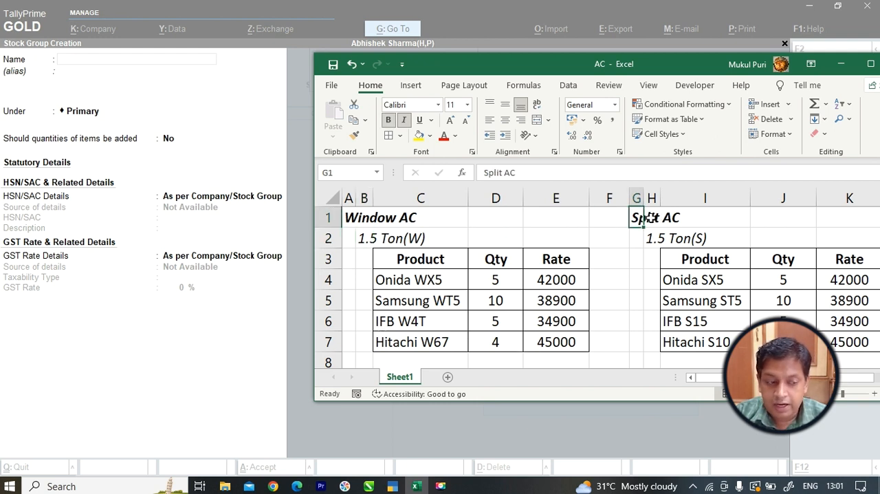
pyautogui.click(198, 63)
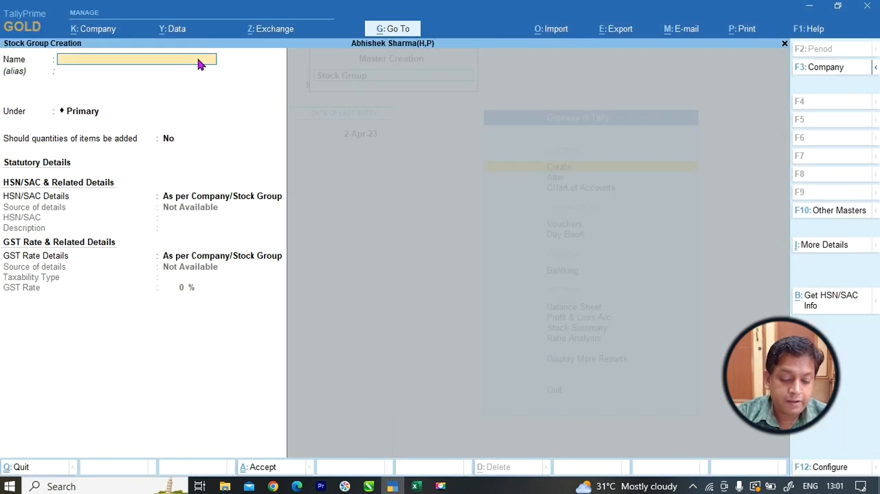
pyautogui.write('Split')
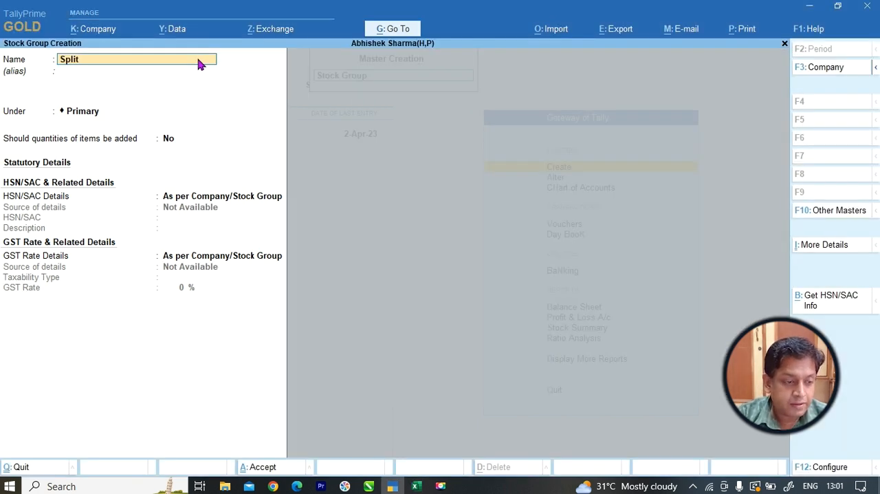
pyautogui.write(' AC')
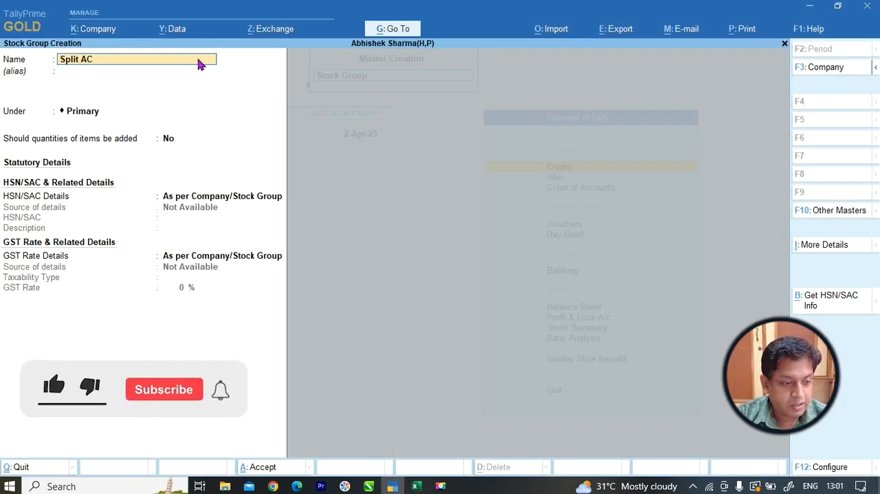
pyautogui.press('Return')
pyautogui.press('Return')
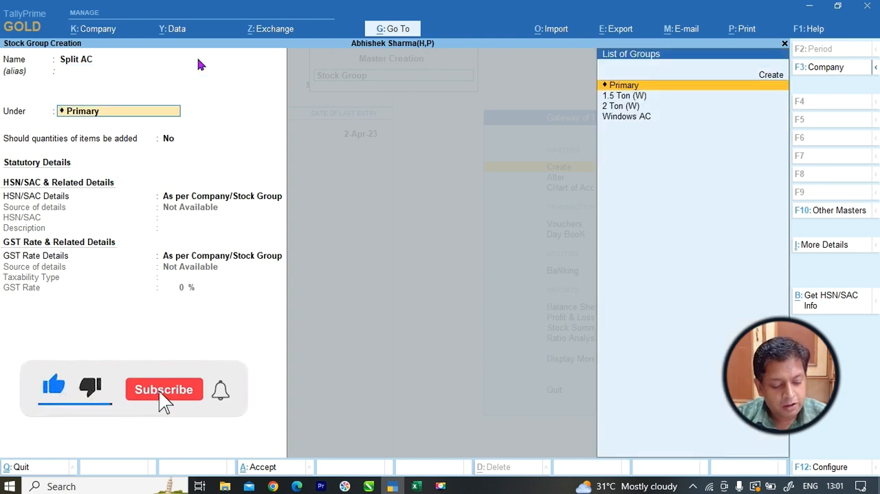
pyautogui.hotkey('ctrl', 'a')
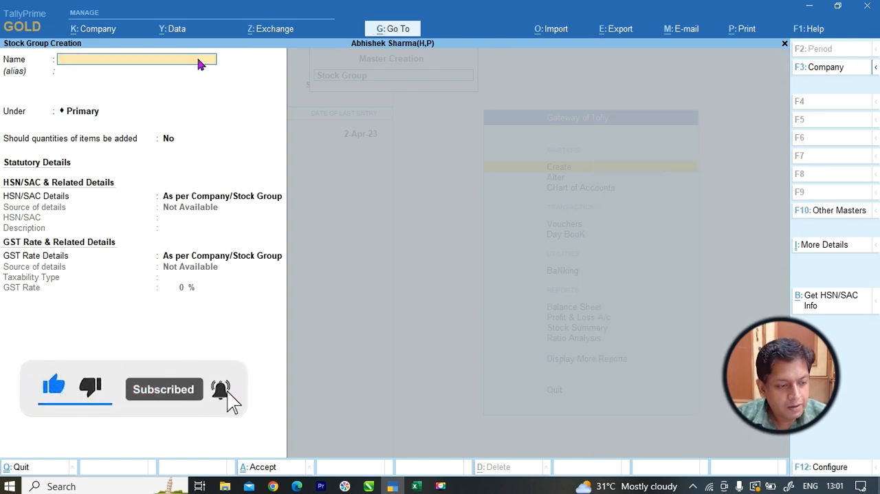
# Check the first Split AC subgroup in the Excel list, then save stock group "1.5 Ton (S)" under Split AC with item quantities added in TallyPrime.
pyautogui.hotkey('alt', 'Tab')
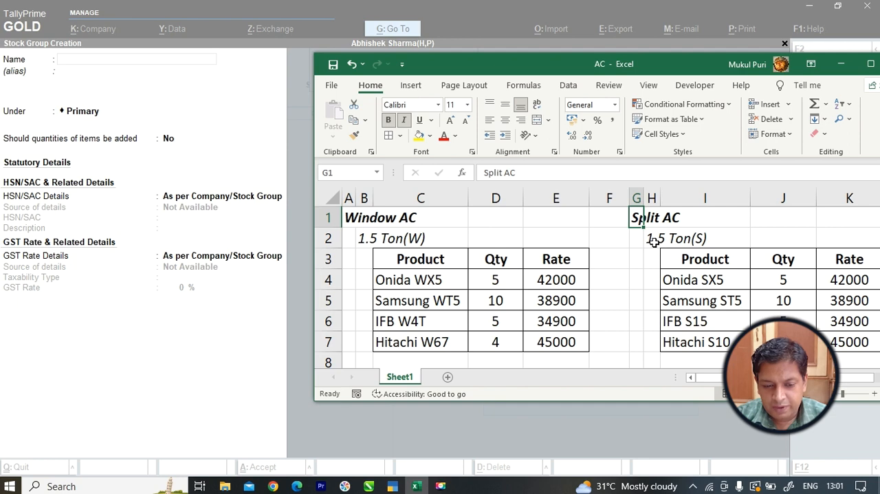
pyautogui.hotkey('alt', 'Tab')
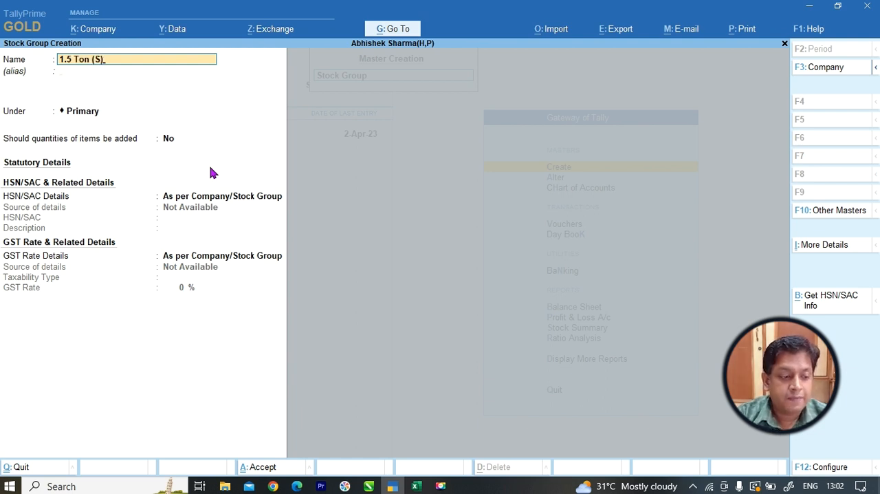
pyautogui.press('Return')
pyautogui.press('Down')
pyautogui.press('Down')
pyautogui.press('Down')
pyautogui.press('Down')
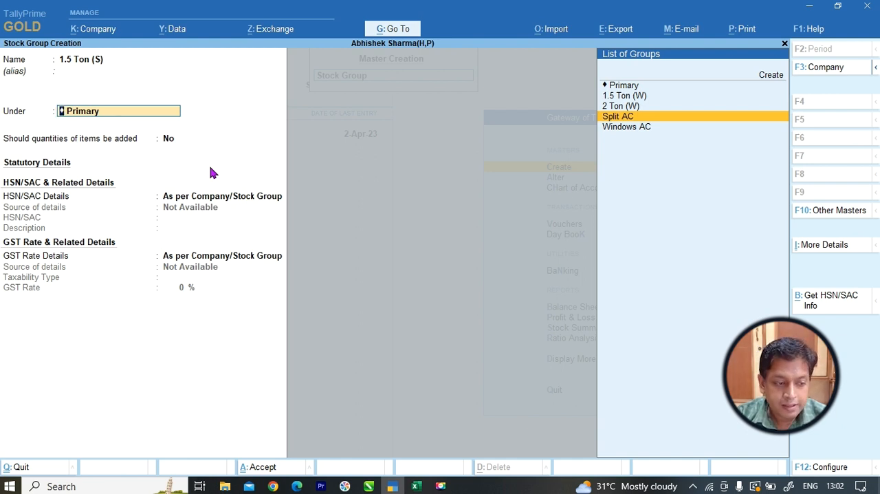
pyautogui.press('Return')
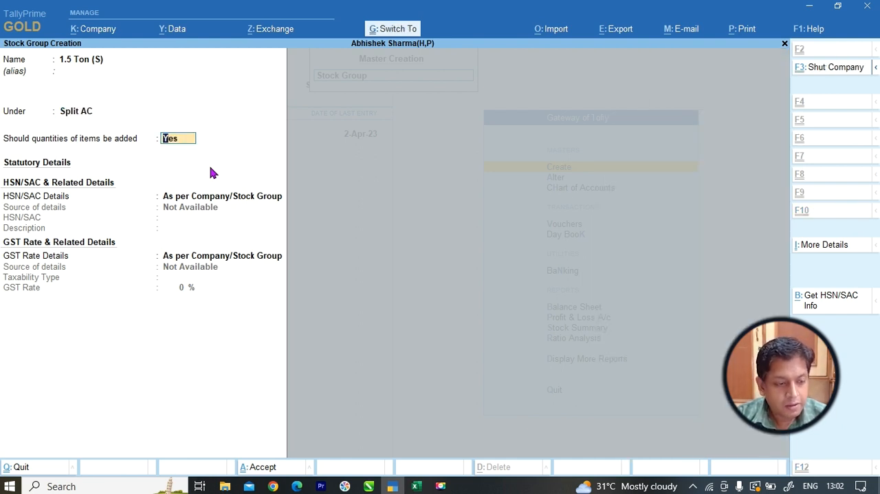
pyautogui.press('Return')
# Look up the second Split AC subgroup in the Excel list and name the next TallyPrime stock group "2 Ton (S)".
pyautogui.hotkey('alt', 'Tab')
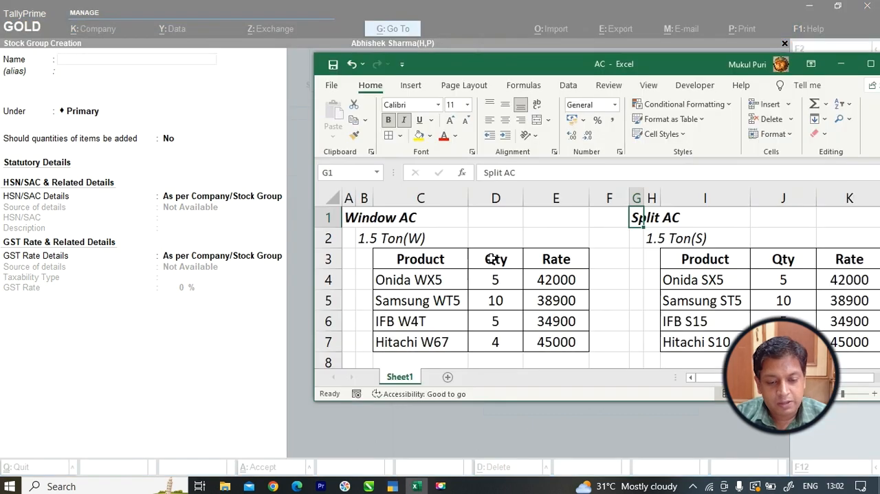
pyautogui.scroll(-1, 681, 309)
pyautogui.scroll(-1, 681, 309)
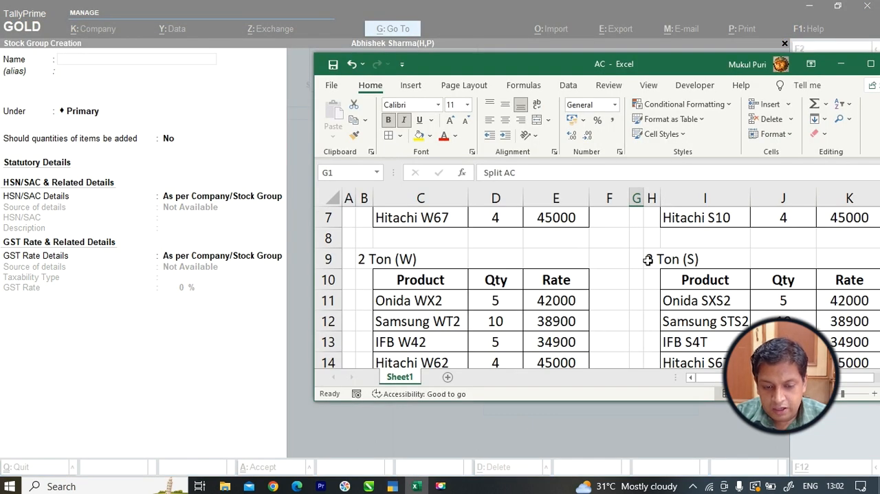
pyautogui.click(652, 257)
pyautogui.scroll(2, 664, 260)
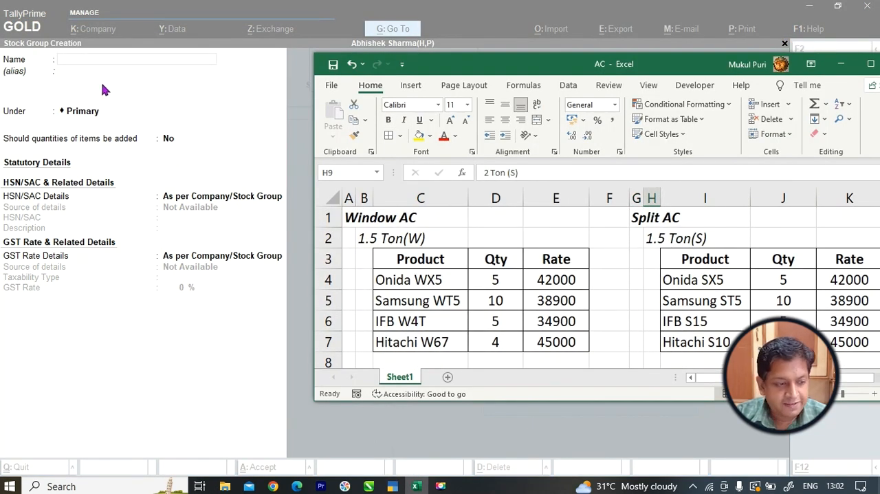
pyautogui.click(115, 62)
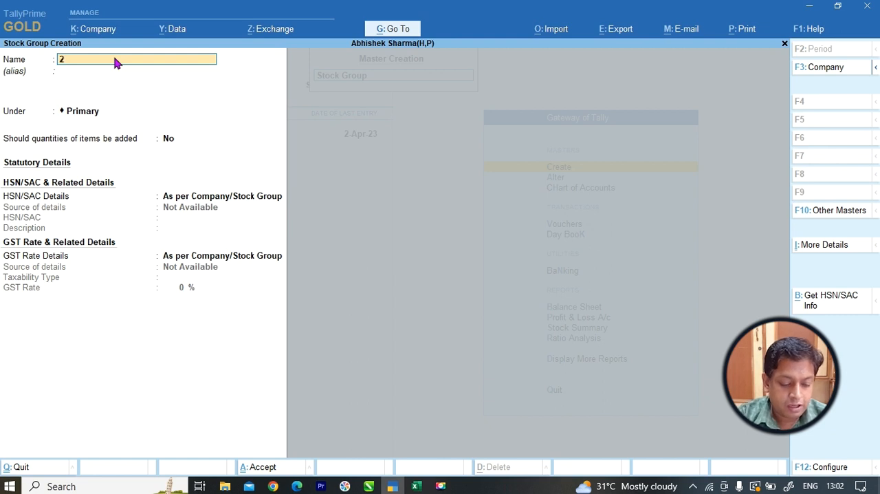
pyautogui.write('2 Ton (S)')
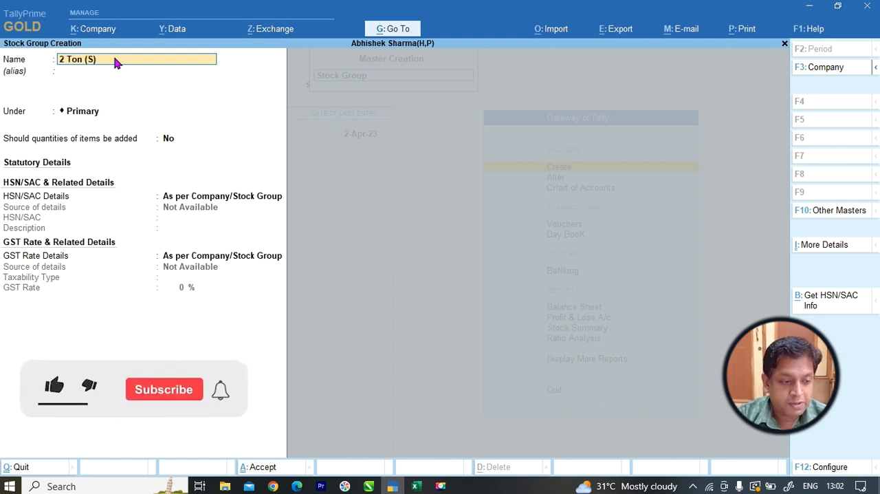
# Leave the alias blank, place the 2 Ton (S) group under Split AC with item quantities added and save it.
pyautogui.press('Return')
pyautogui.press('Return')
pyautogui.write('Sp')
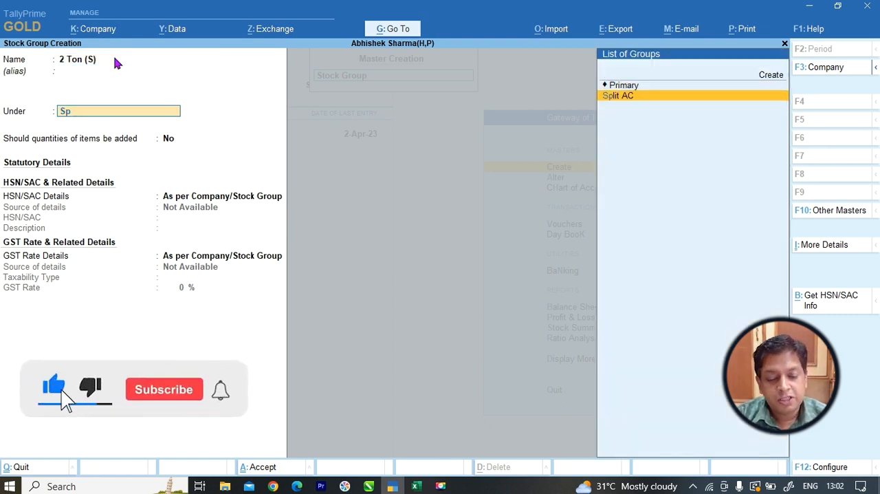
pyautogui.press('Return')
pyautogui.write('y')
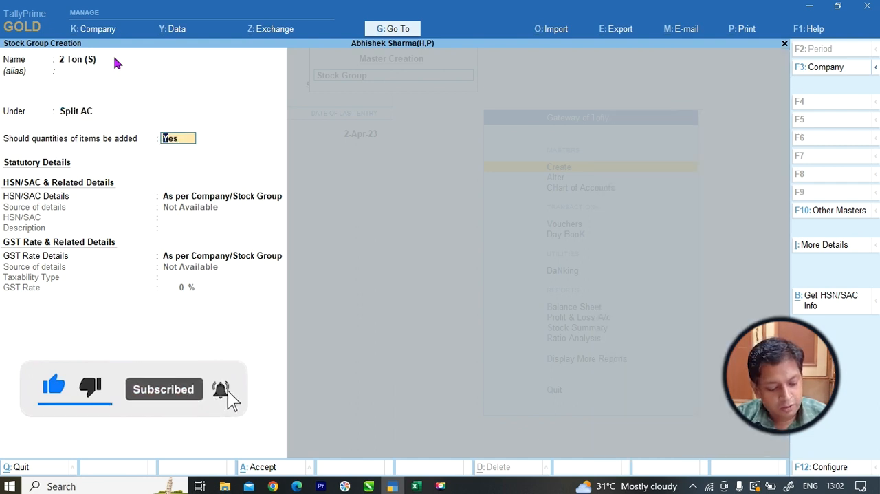
pyautogui.press('Return')
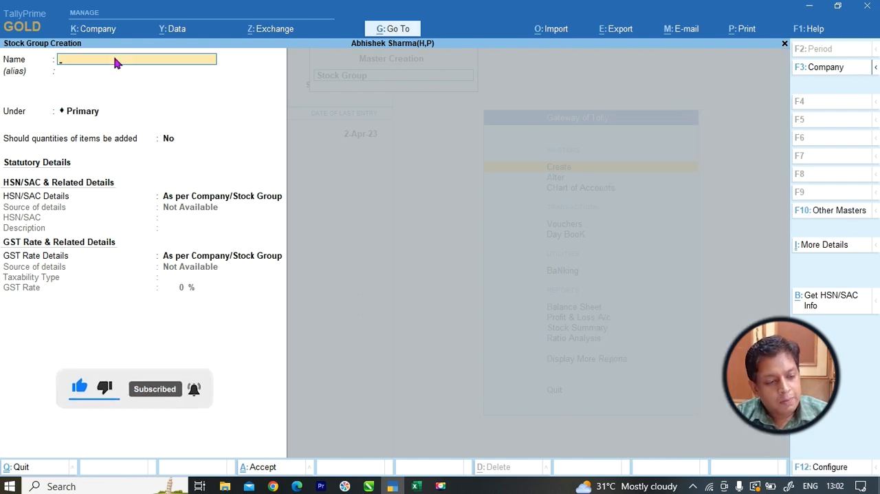
# Close stock group creation and view the Stock Summary report alongside the Excel list, then return to the Gateway of Tally.
pyautogui.press('Escape')
pyautogui.press('y')
pyautogui.press('Escape')
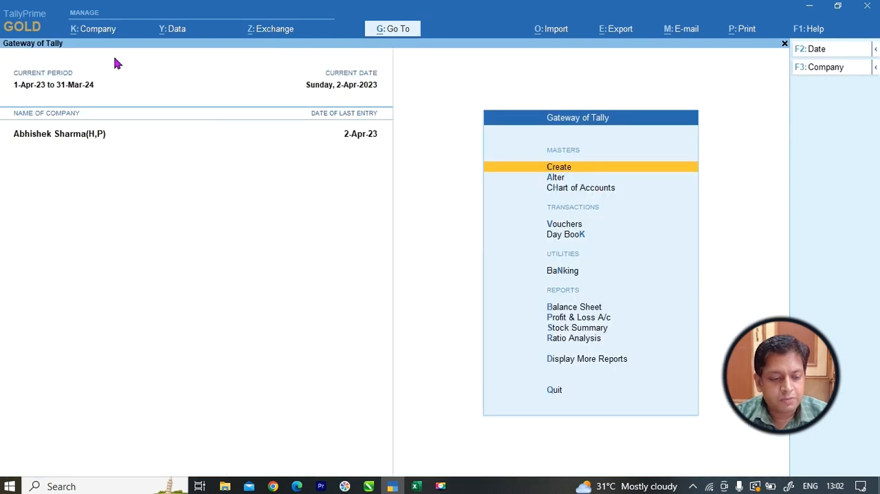
pyautogui.press('Escape')
pyautogui.press('n')
pyautogui.press('Down')
pyautogui.press('Down')
pyautogui.press('Down')
pyautogui.press('Down')
pyautogui.press('Down')
pyautogui.press('Down')
pyautogui.press('Down')
pyautogui.press('Down')
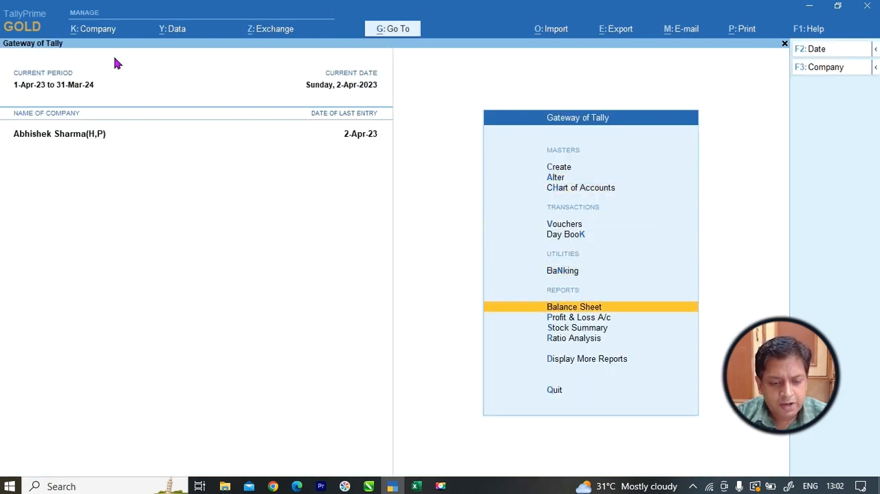
pyautogui.press('Return')
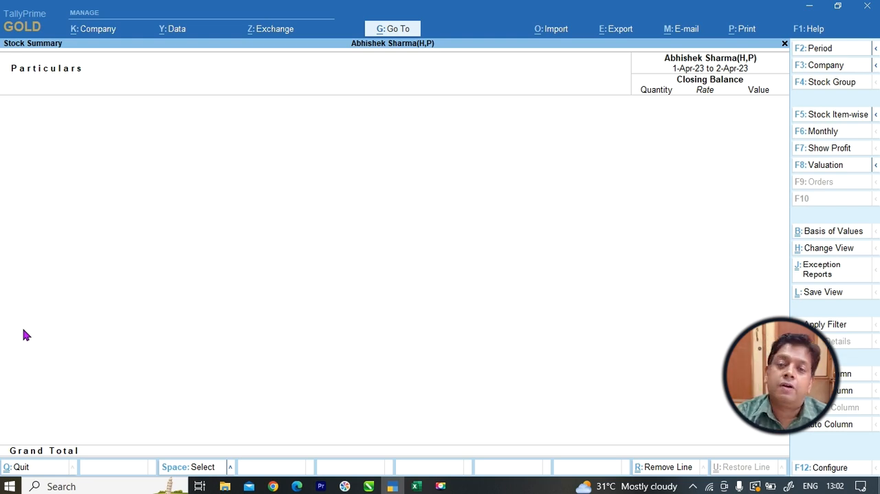
pyautogui.hotkey('alt', 'Tab')
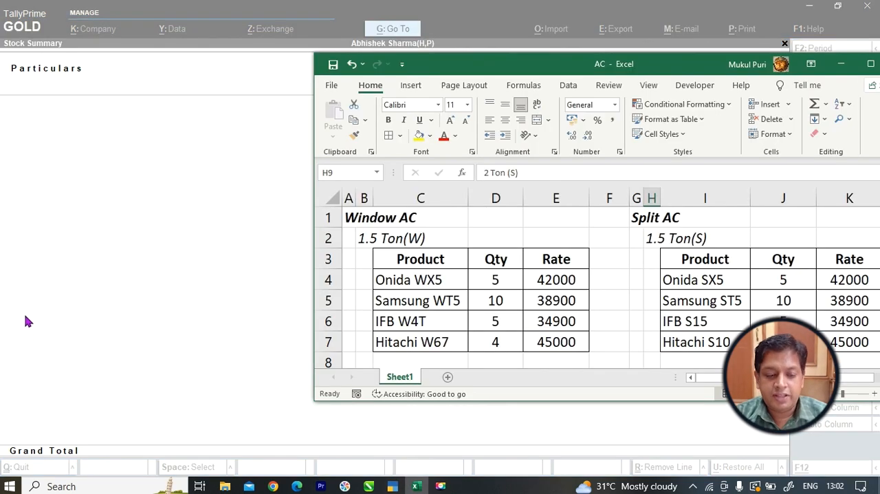
pyautogui.click(81, 285)
pyautogui.press('Escape')
# Open a purchase voucher, leave the supplier invoice number and date blank, and choose Cash as the party account with its default party details.
pyautogui.press('Up')
pyautogui.press('Up')
pyautogui.press('Up')
pyautogui.press('Up')
pyautogui.press('Up')
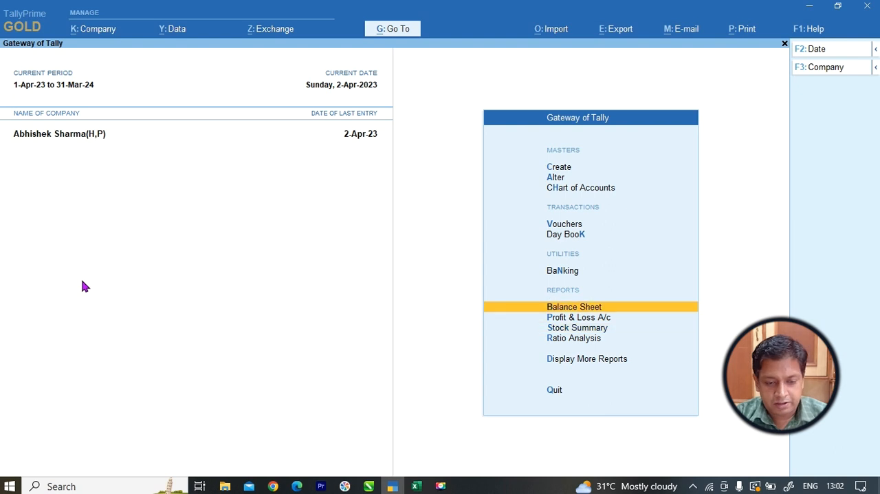
pyautogui.press('Return')
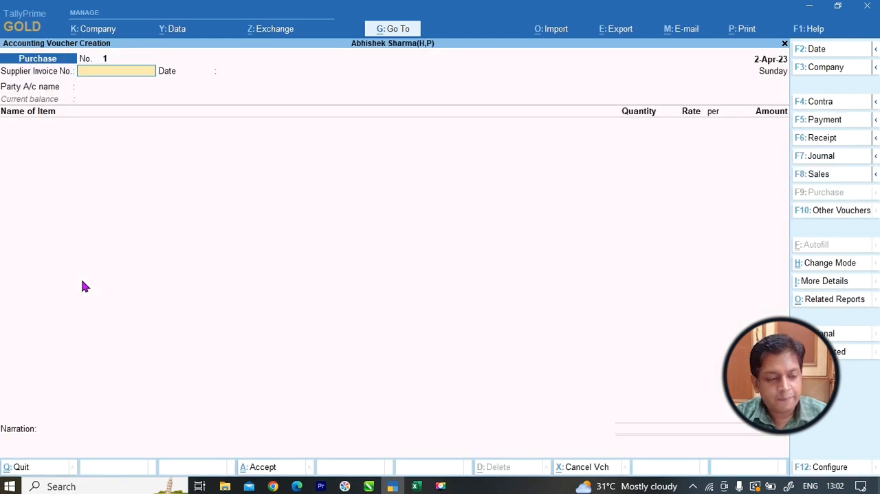
pyautogui.press('Return')
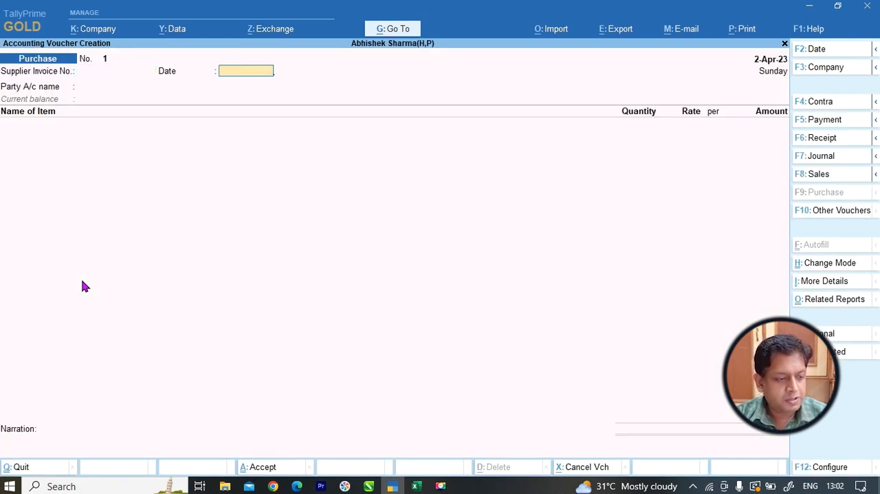
pyautogui.press('Return')
pyautogui.press('Return')
pyautogui.press('Return')
pyautogui.hotkey('ctrl', 'a')
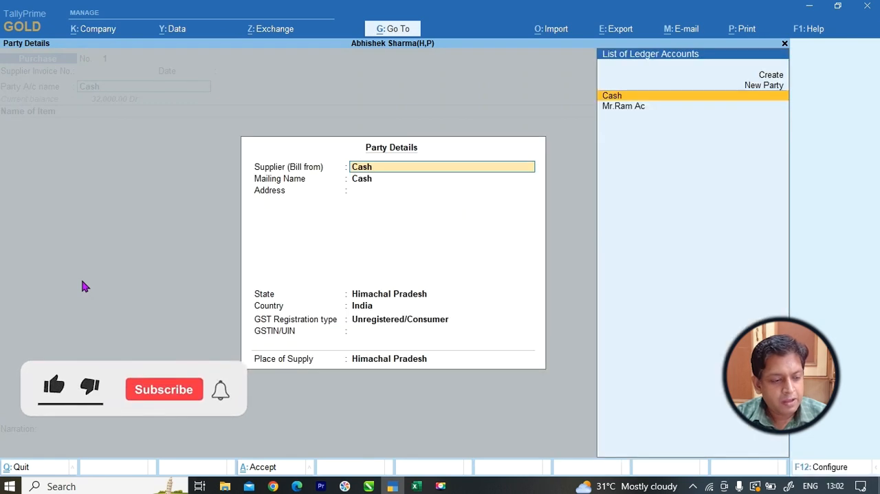
pyautogui.hotkey('ctrl', 'a')
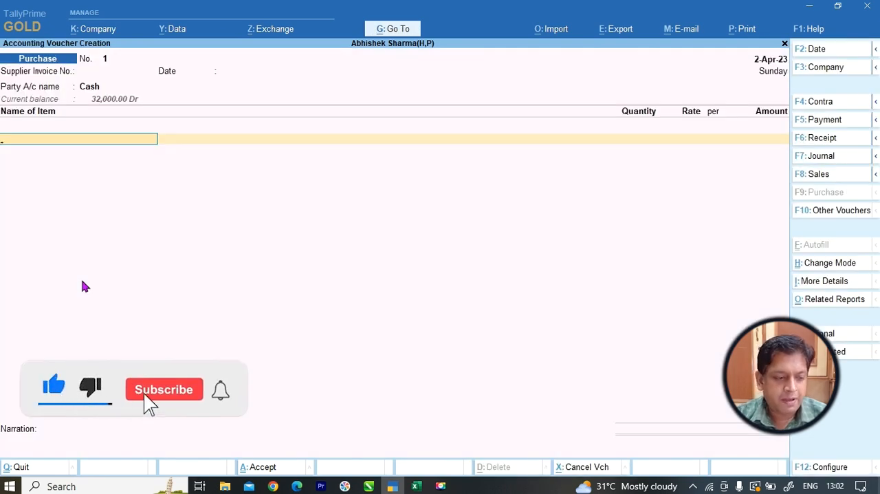
# Check the first 1.5 Ton (W) product in the Excel list and start a new stock item named "Onida WX5" from the voucher.
pyautogui.hotkey('alt', 'Tab')
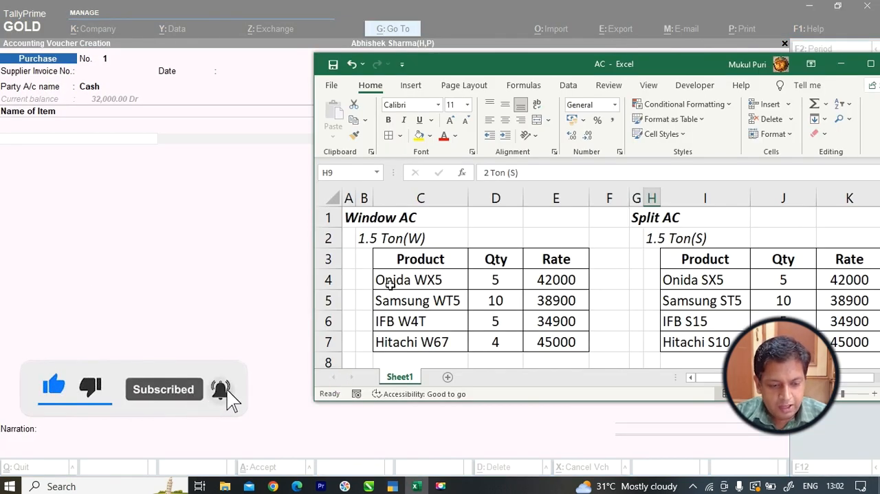
pyautogui.hotkey('alt', 'Tab')
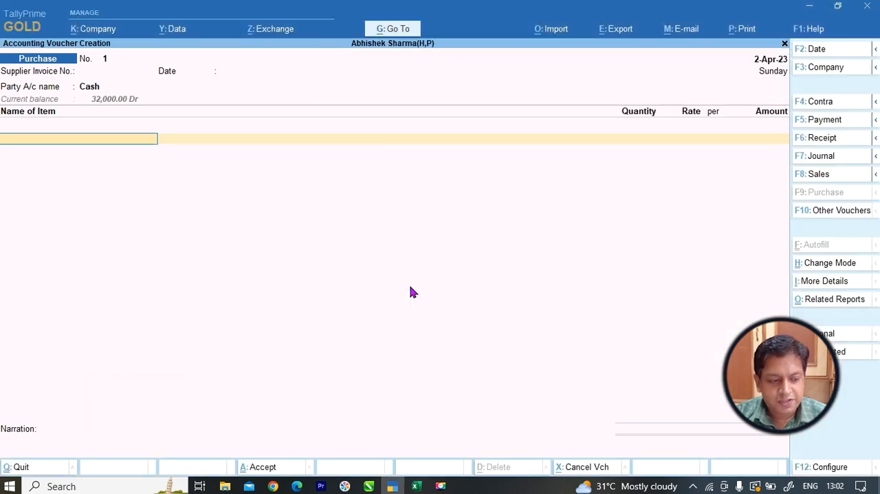
pyautogui.hotkey('alt', 'c')
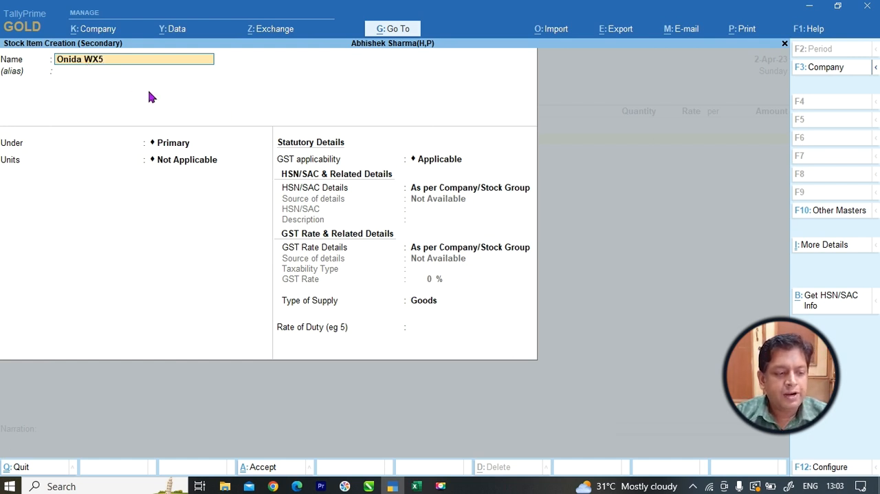
# Review the product names in the Excel list and change the IFB product under 2 Ton (S) to "IFB S42".
pyautogui.hotkey('alt', 'Tab')
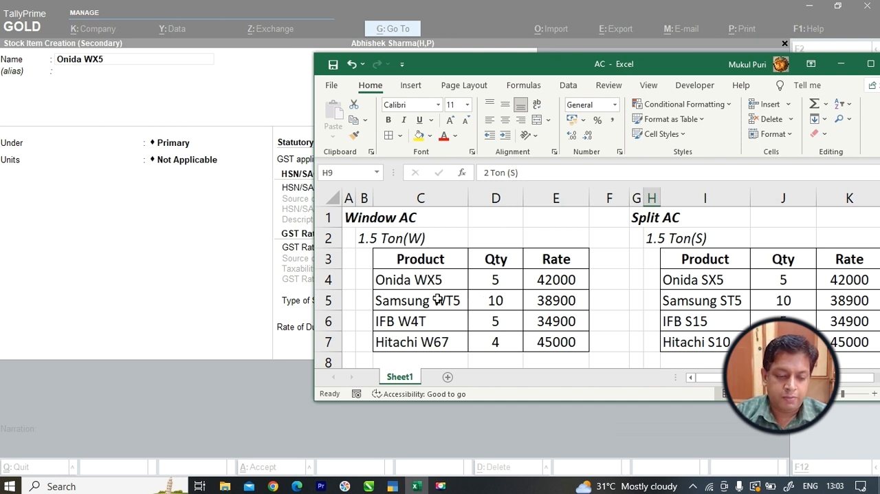
pyautogui.scroll(-2, 438, 327)
pyautogui.scroll(2, 481, 302)
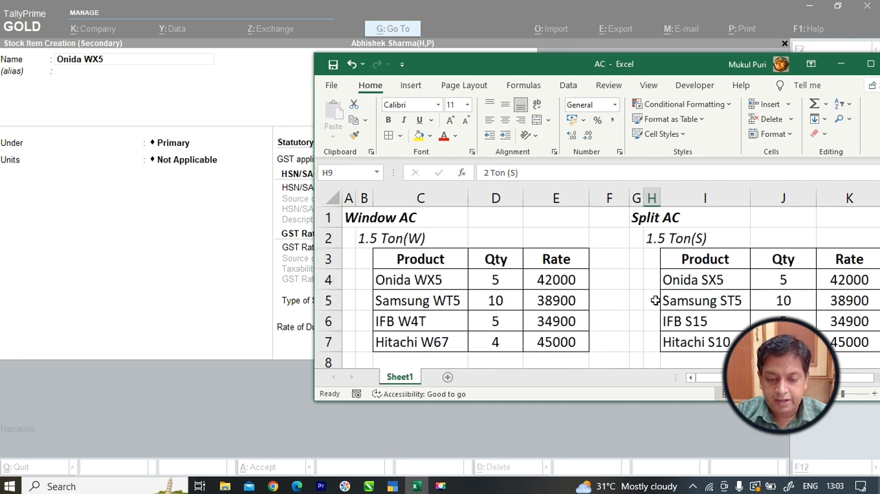
pyautogui.scroll(-2, 640, 338)
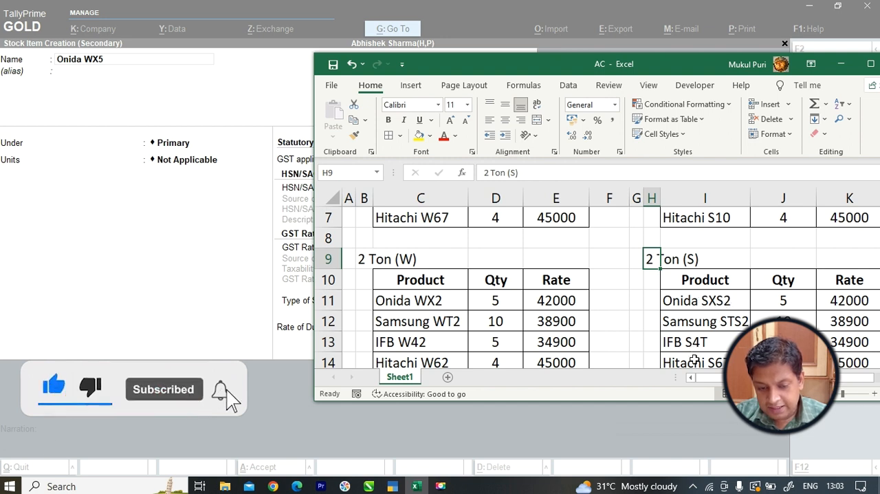
pyautogui.scroll(-1, 709, 358)
pyautogui.scroll(-1, 708, 358)
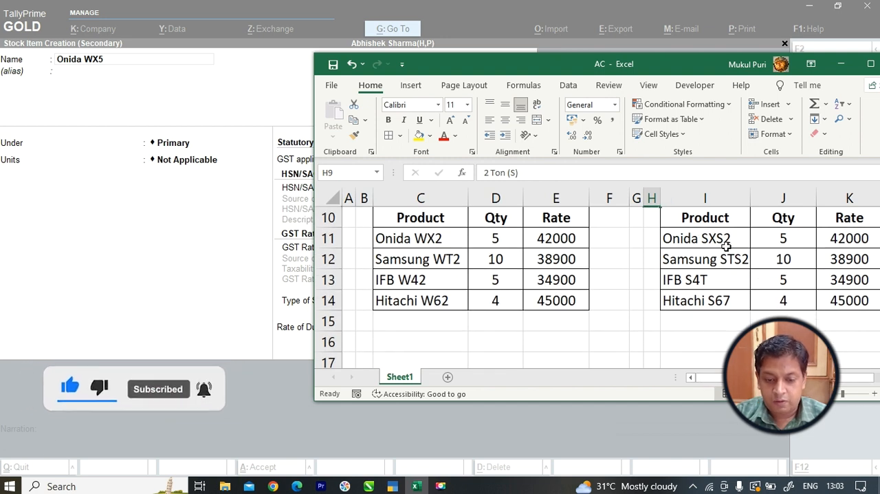
pyautogui.doubleClick(730, 279)
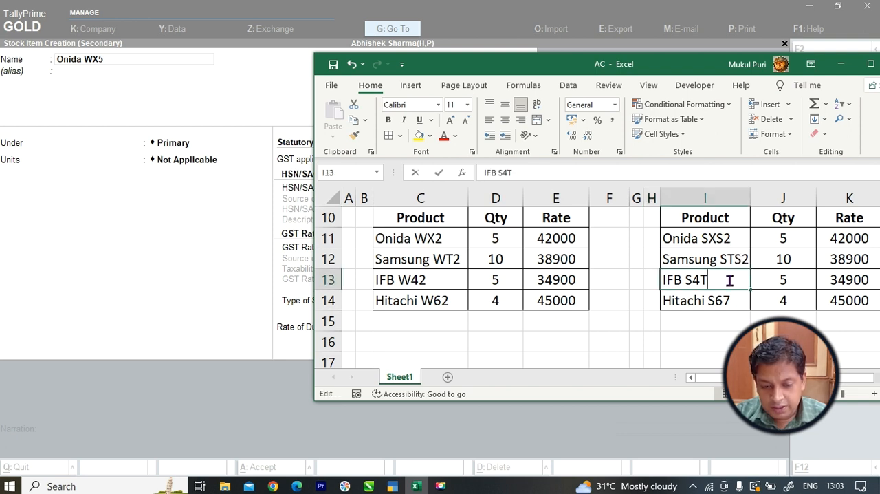
pyautogui.press('BackSpace')
pyautogui.write('2')
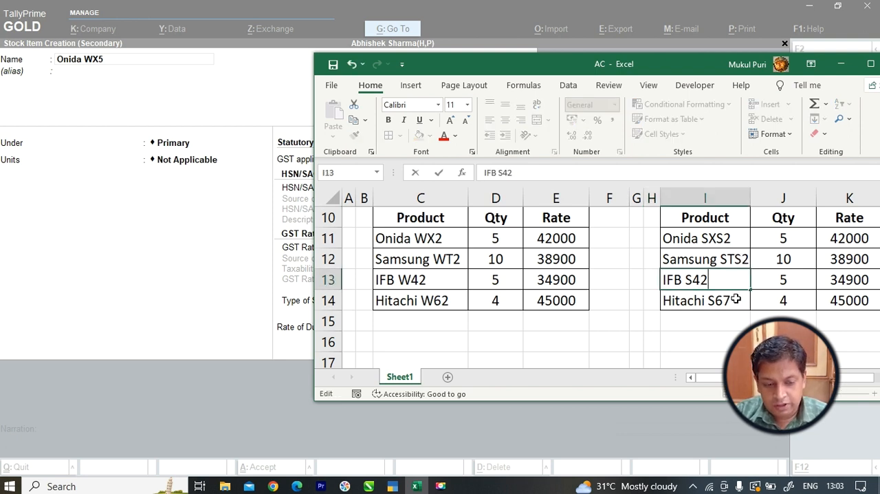
# Change the Hitachi product under 2 Ton (S) in the Excel list to "Hitachi S62".
pyautogui.doubleClick(736, 298)
pyautogui.press('BackSpace')
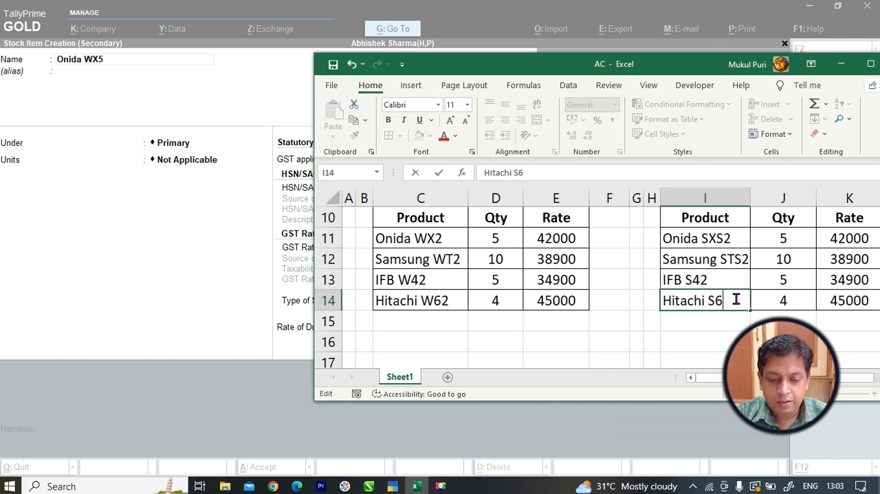
pyautogui.write('2')
pyautogui.press('Return')
pyautogui.scroll(3, 754, 283)
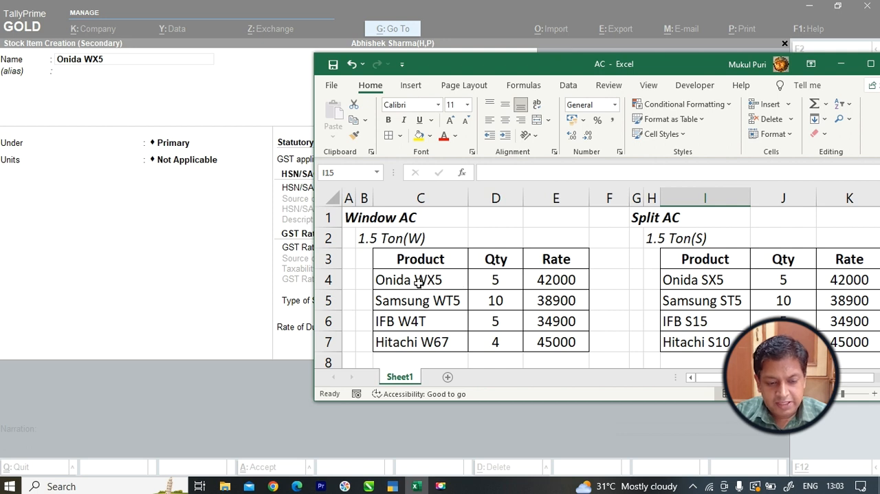
# Check the product's tonnage heading in the Excel list and place the Onida WX5 stock item under the 1.5 Ton (W) group.
pyautogui.click(180, 144)
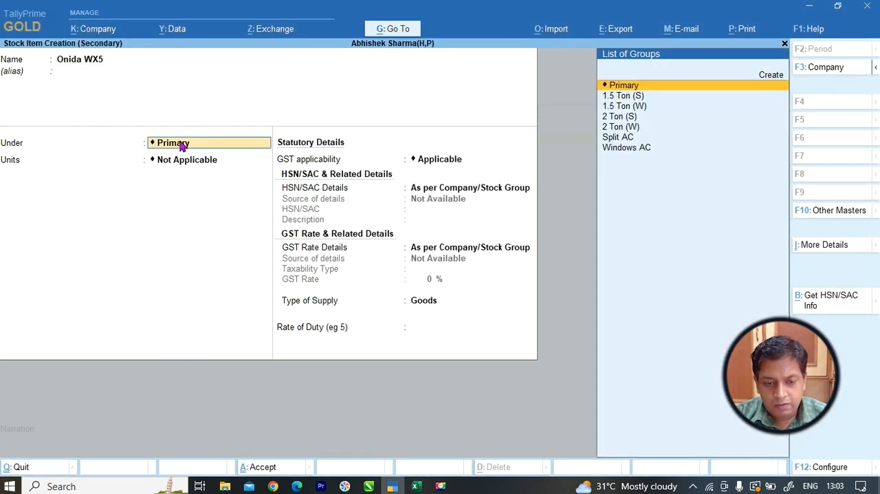
pyautogui.press('Down')
pyautogui.press('Down')
pyautogui.hotkey('alt', 'Tab')
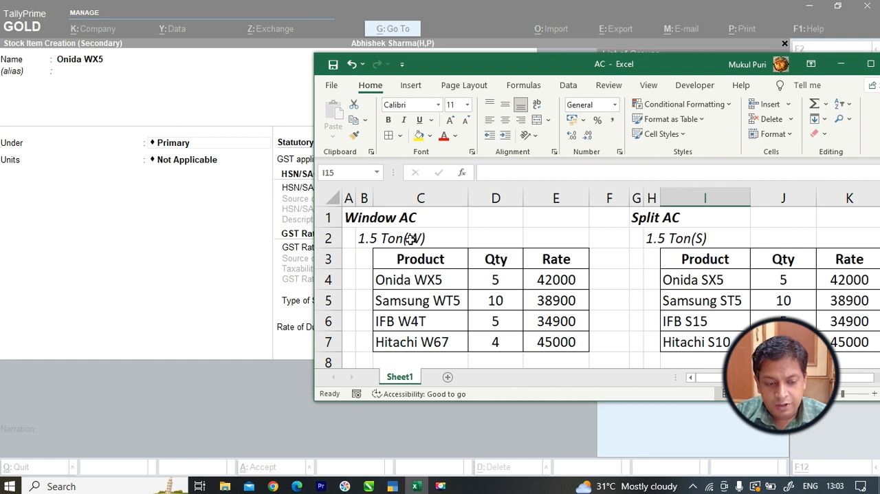
pyautogui.hotkey('alt', 'Tab')
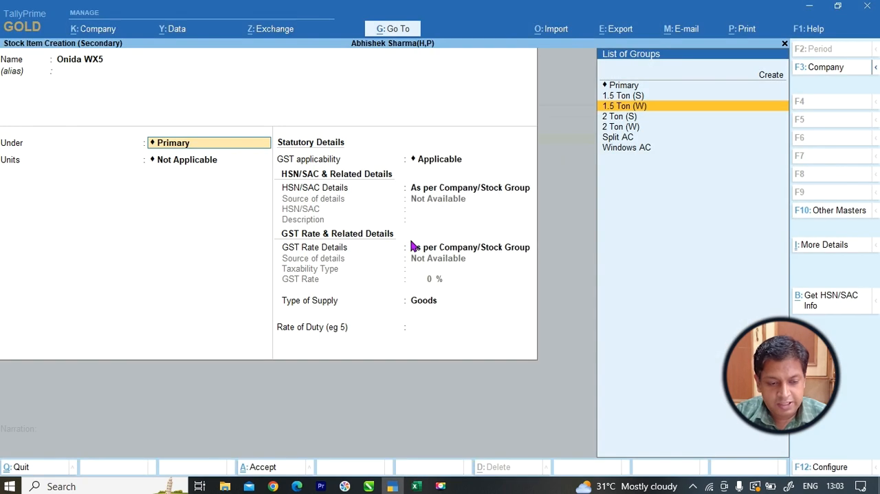
pyautogui.click(632, 108)
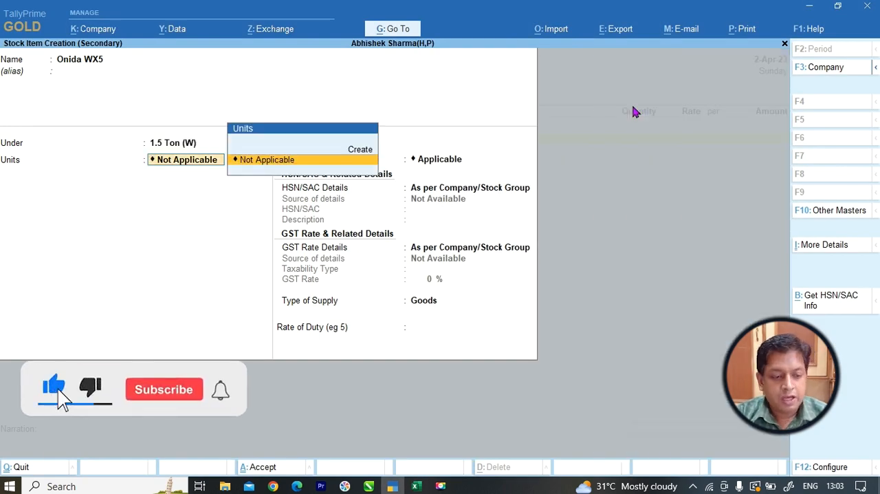
# Create the unit "No.s" with formal name "NUmbers", UQC NOS-NUMBERS and 0 decimal places, and save the Onida WX5 stock item with it.
pyautogui.hotkey('alt', 'c')
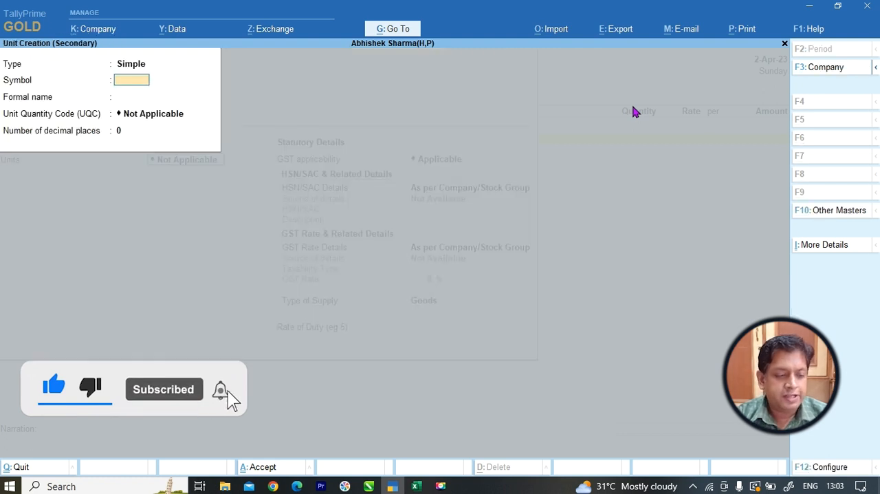
pyautogui.write('No.s')
pyautogui.press('Return')
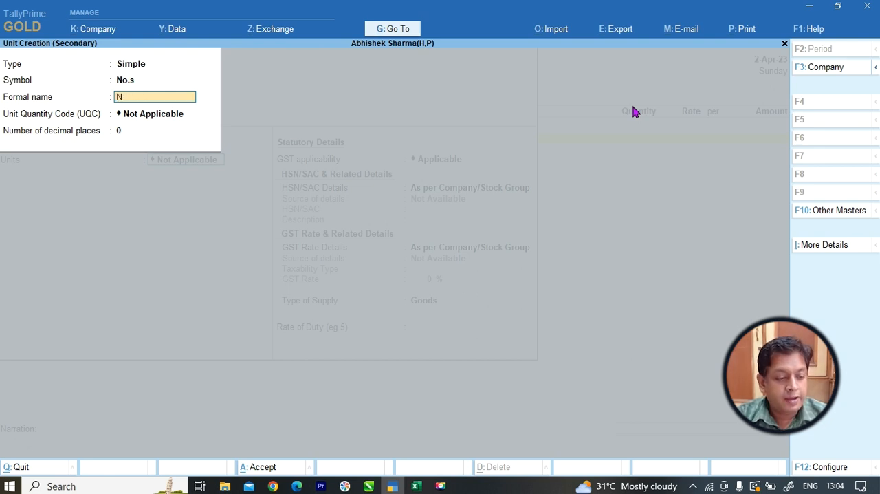
pyautogui.press('Return')
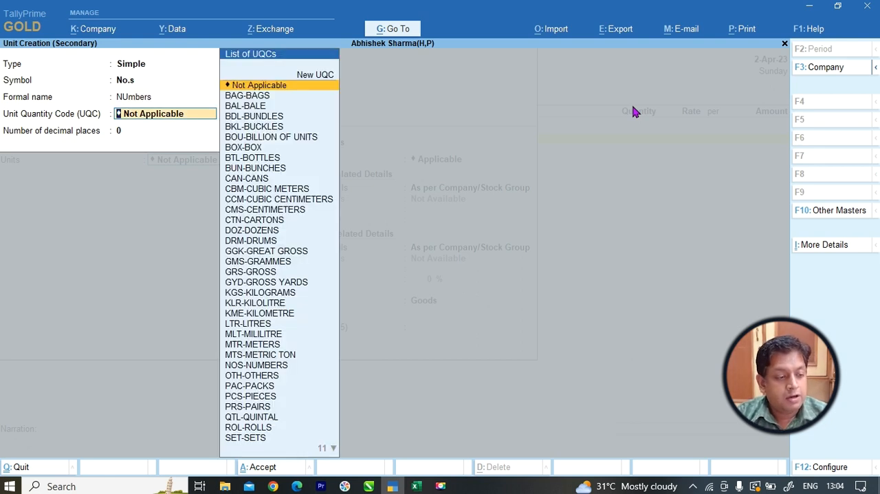
pyautogui.write('nu')
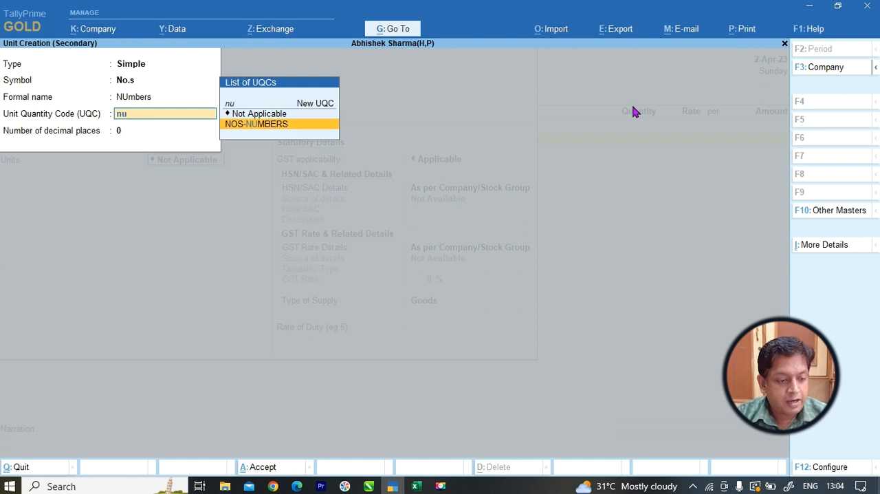
pyautogui.press('Return')
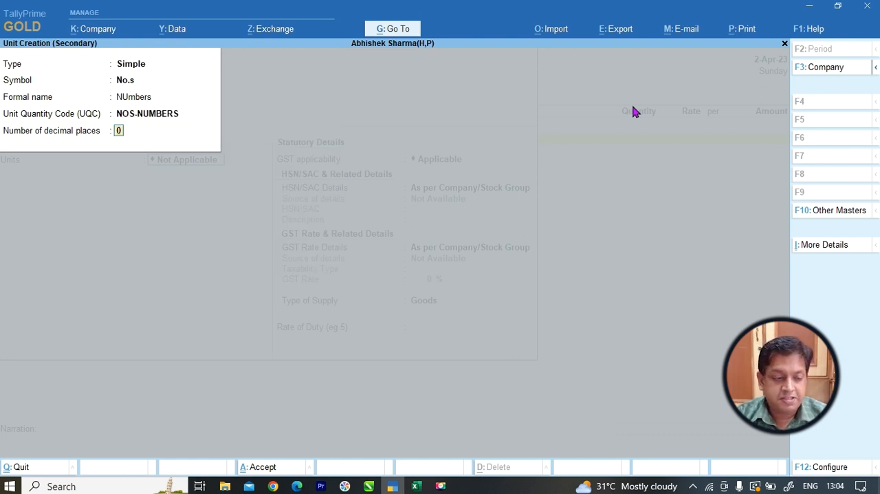
pyautogui.press('Return')
pyautogui.press('Return')
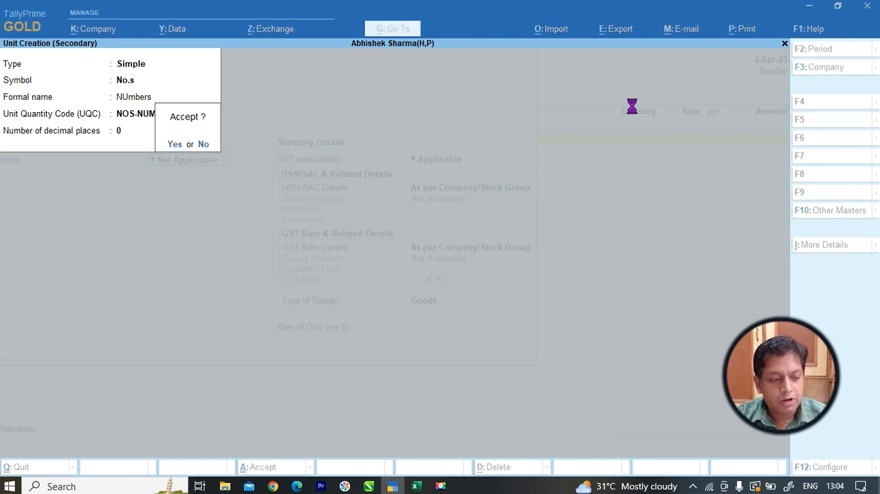
pyautogui.press('Return')
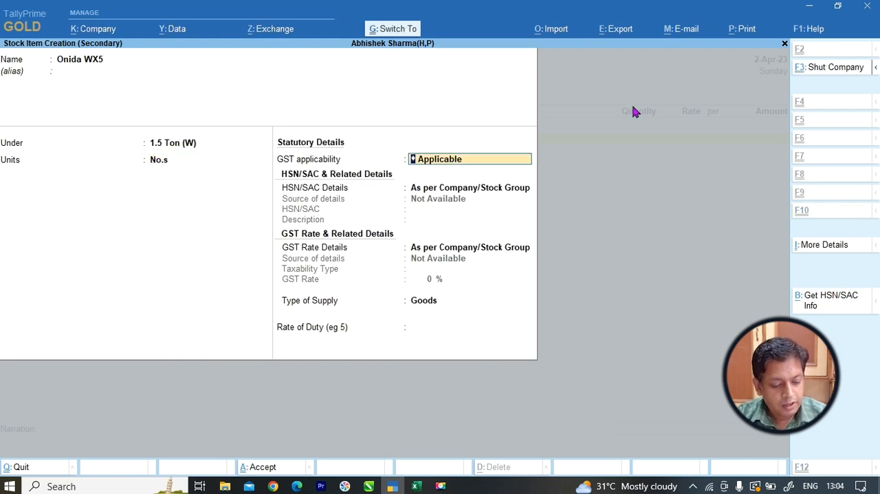
pyautogui.hotkey('ctrl', 'a')
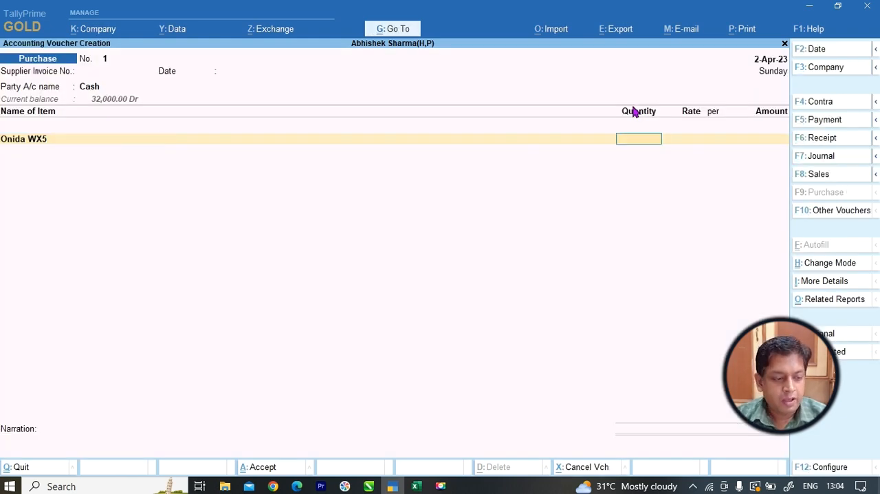
# Look up Onida WX5 in the Excel list and enter quantity 5 and rate 42000 for it in the purchase voucher.
pyautogui.hotkey('alt', 'Tab')
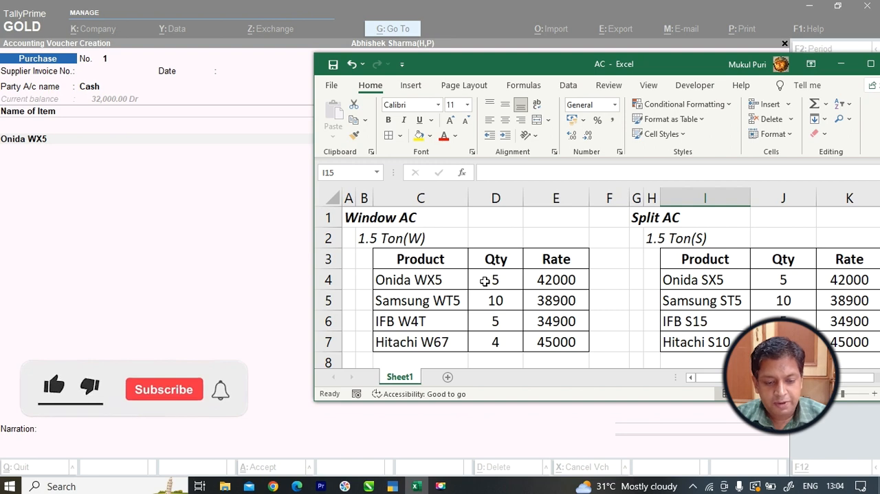
pyautogui.hotkey('alt', 'Tab')
pyautogui.write('5')
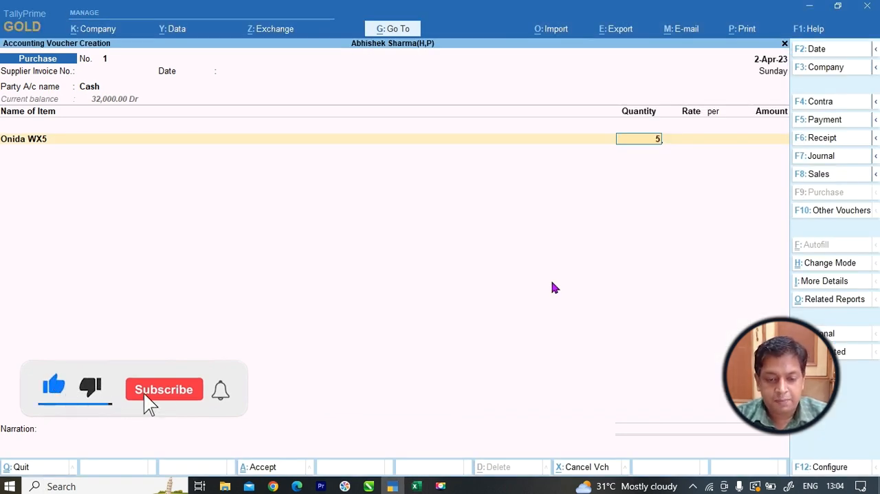
pyautogui.press('Return')
pyautogui.write('42,000')
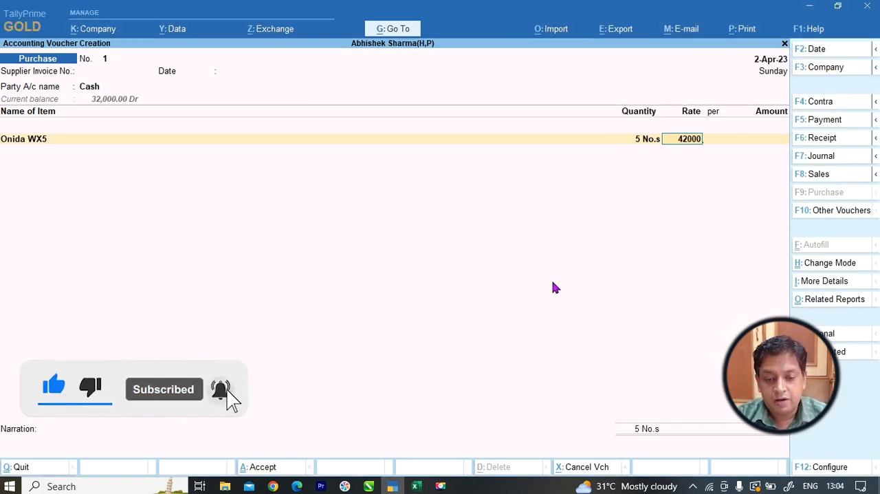
pyautogui.press('Return')
pyautogui.press('Return')
pyautogui.press('Return')
# Create a ledger named "Purchase Ac/" under Purchase Accounts and allocate the full Onida WX5 amount to it.
pyautogui.hotkey('alt', 'c')
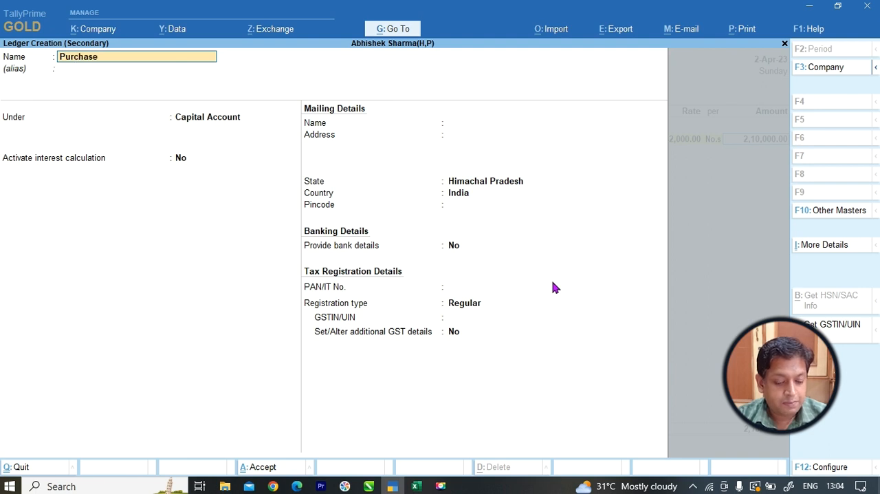
pyautogui.press('Return')
pyautogui.write('Pur')
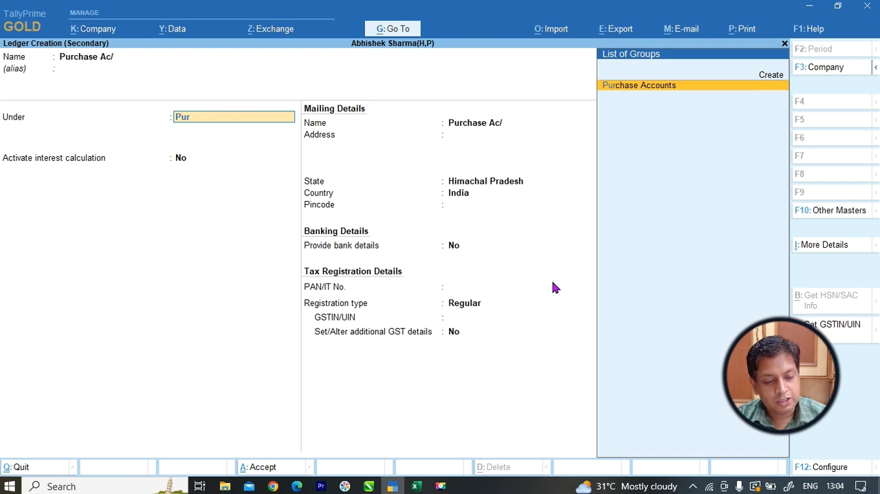
pyautogui.press('Return')
pyautogui.hotkey('ctrl', 'a')
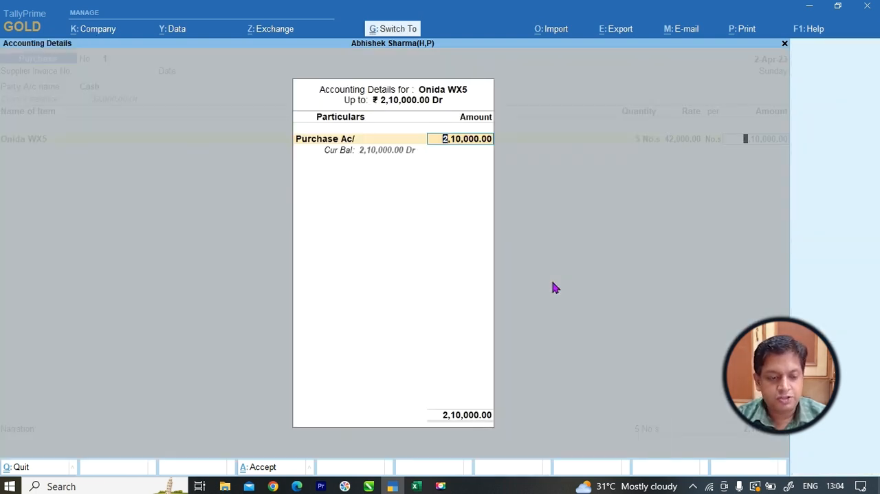
pyautogui.press('Return')
# Check the next product in the Excel list and create the stock item "Samsung W25" under 1.5 Ton (W) with unit No.s.
pyautogui.hotkey('alt', 'Tab')
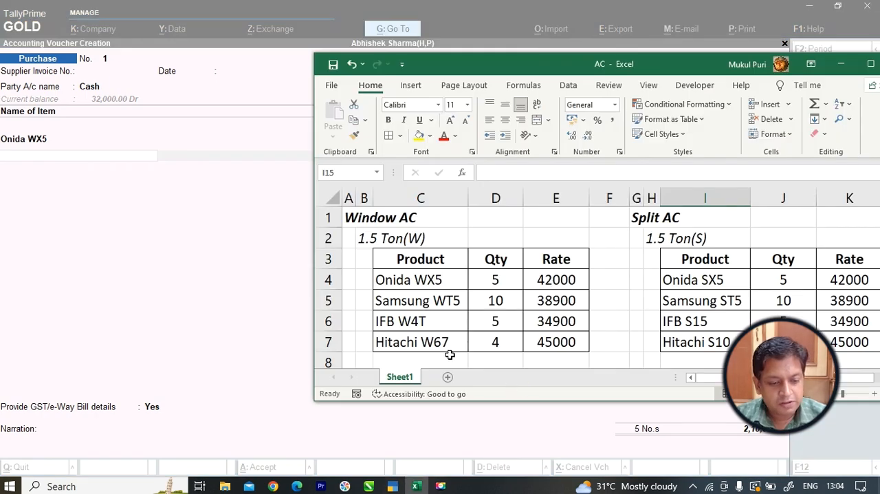
pyautogui.hotkey('alt', 'Tab')
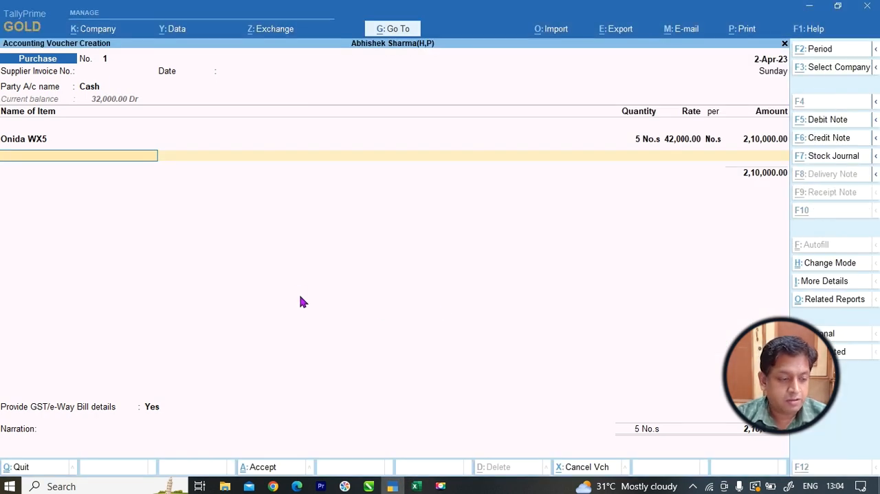
pyautogui.hotkey('alt', 'c')
pyautogui.write('Samsung W25')
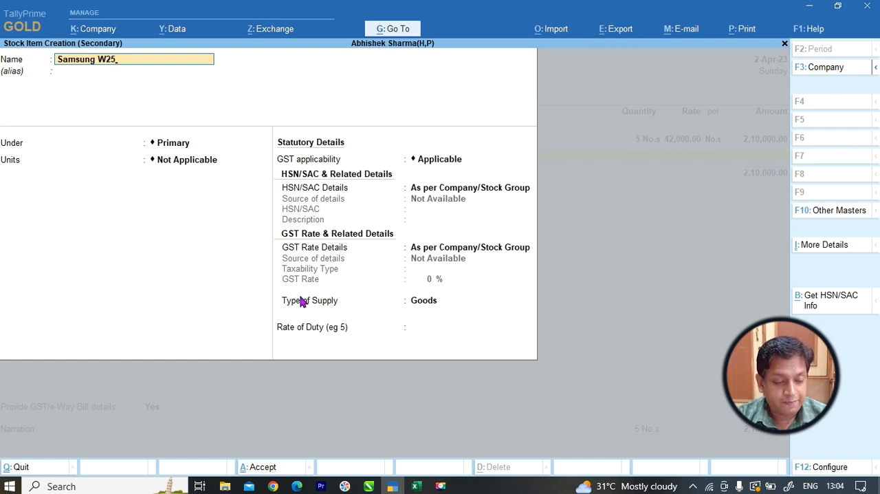
pyautogui.press('Return')
pyautogui.press('Return')
pyautogui.press('Down')
pyautogui.press('Down')
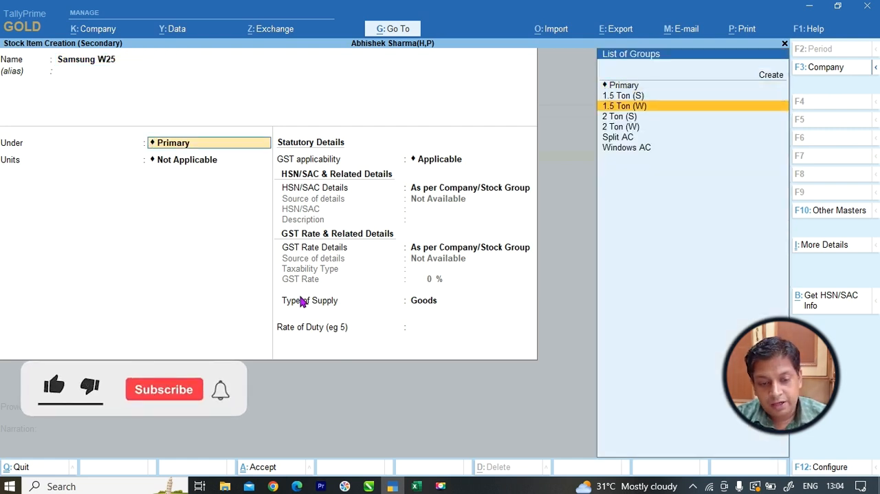
pyautogui.press('Return')
pyautogui.press('Down')
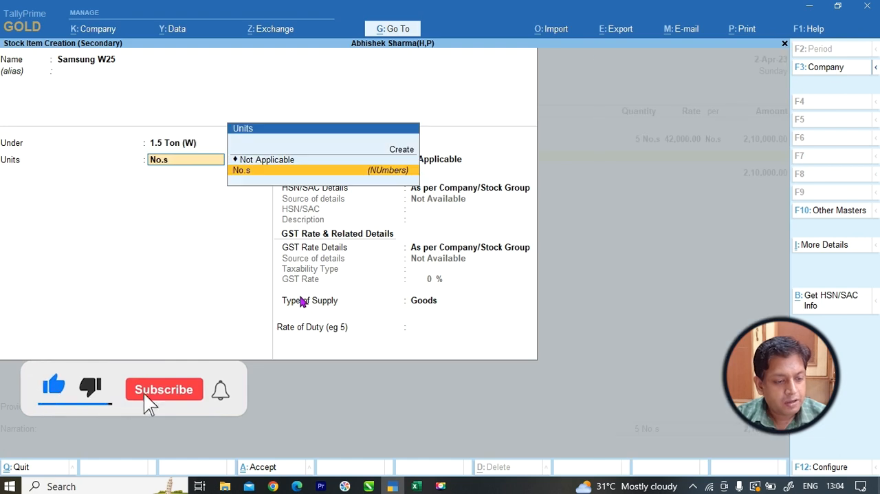
pyautogui.press('Return')
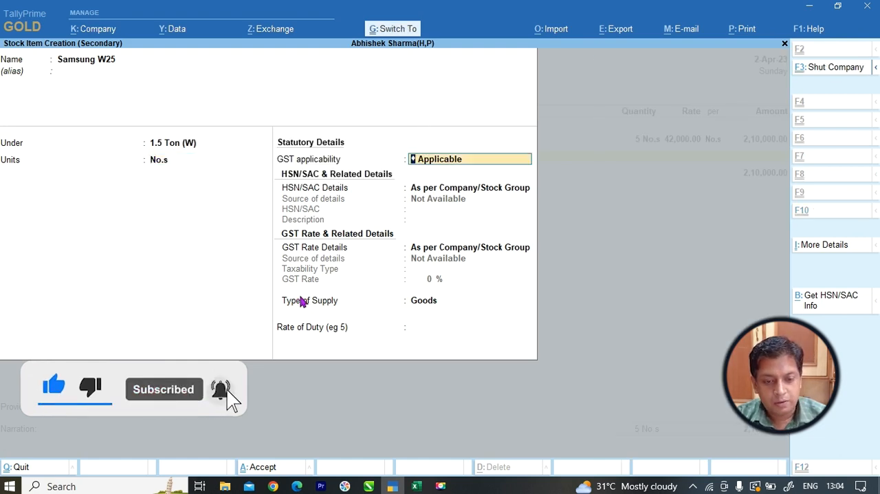
pyautogui.hotkey('ctrl', 'a')
# Enter quantity 10 and rate 38900 from the Excel list for Samsung W25 and allocate the amount to Purchase Ac/.
pyautogui.hotkey('alt', 'Tab')
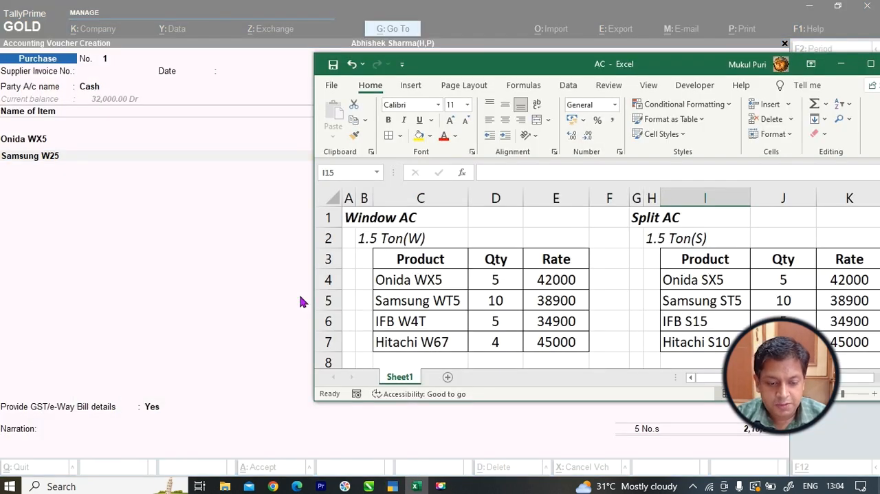
pyautogui.moveTo(490, 300); pyautogui.dragTo(578, 301)
pyautogui.hotkey('alt', 'Tab')
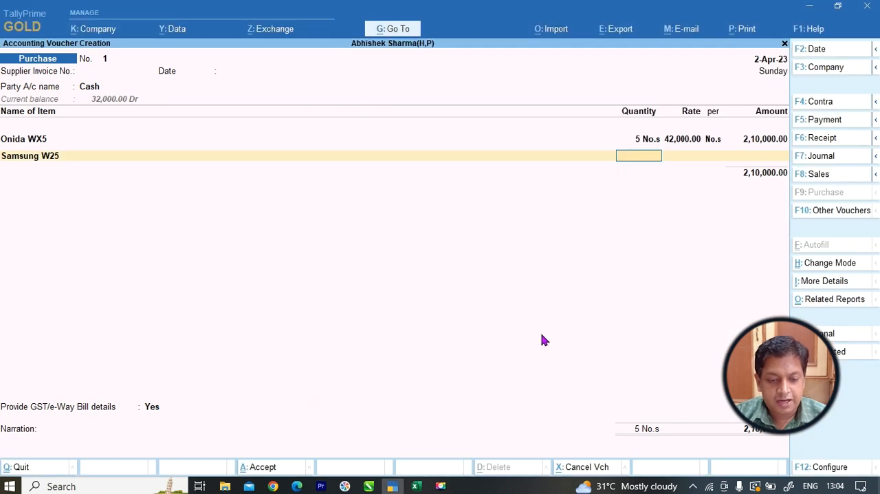
pyautogui.press('Return')
pyautogui.write('38900')
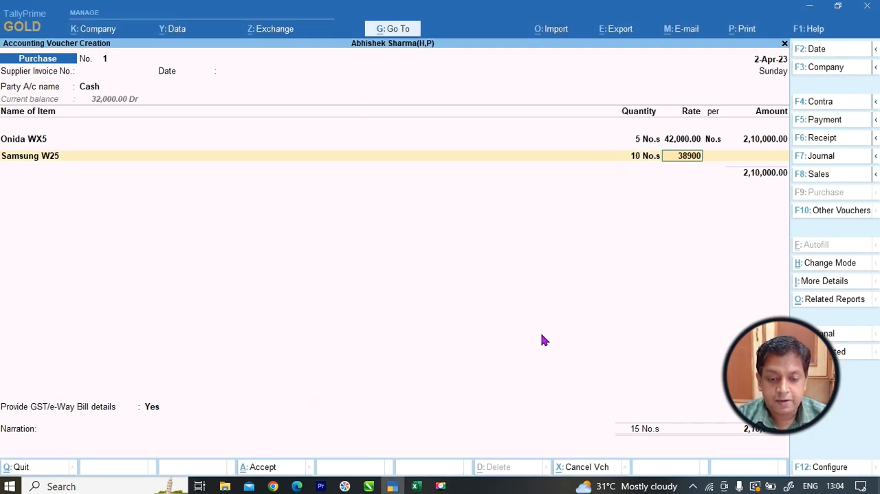
pyautogui.press('Return')
pyautogui.press('Return')
pyautogui.press('Return')
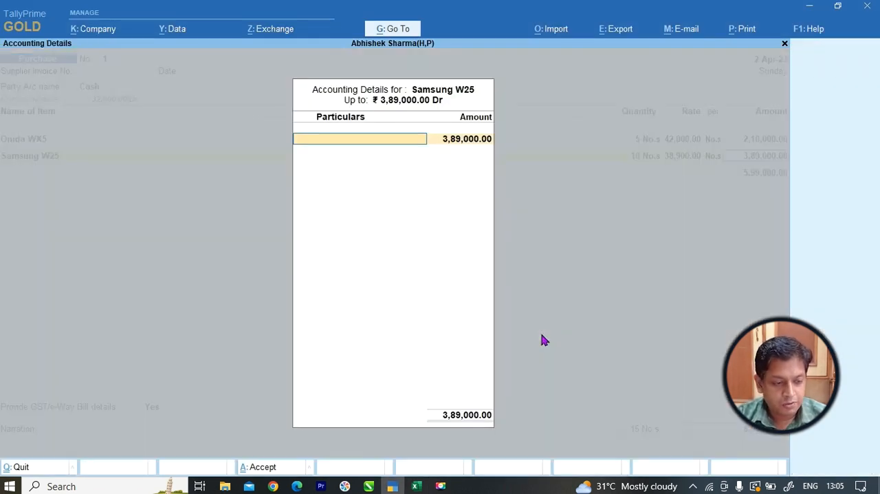
pyautogui.press('Return')
pyautogui.press('Return')
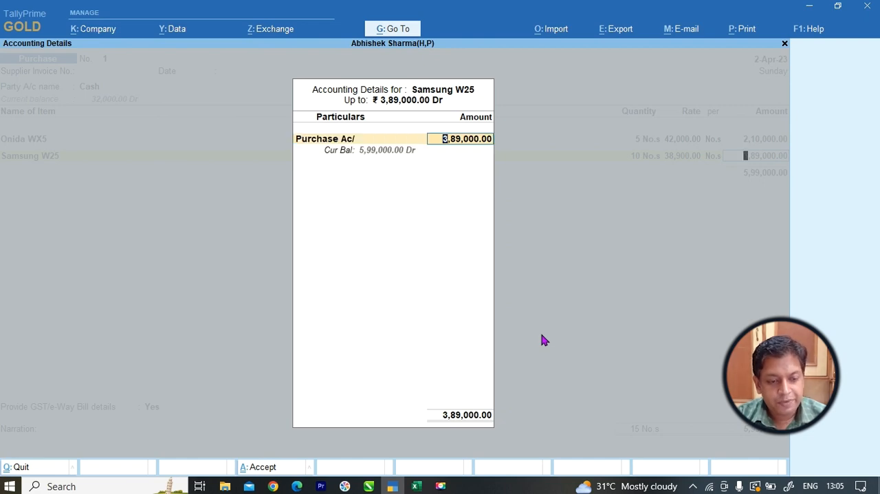
pyautogui.press('Return')
# Check the IFB product under 1.5 Ton (W) in the Excel list and start a new stock item named "IFB W4T".
pyautogui.hotkey('alt', 'Tab')
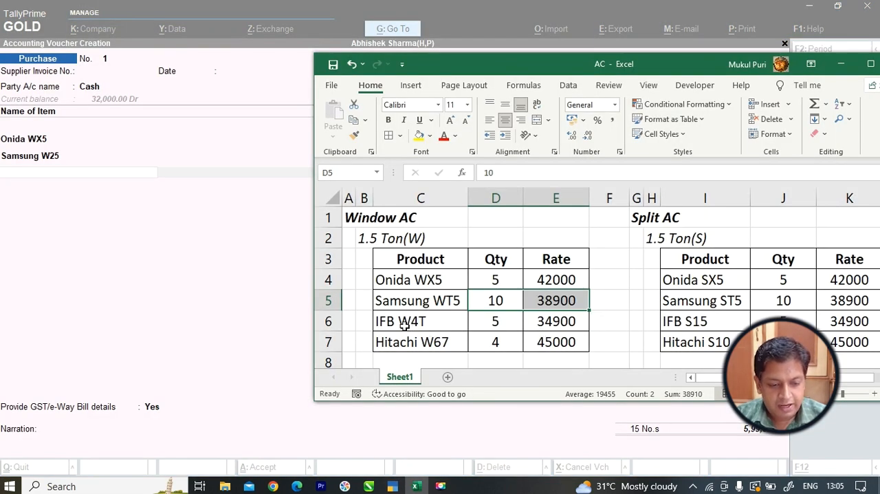
pyautogui.hotkey('alt', 'Tab')
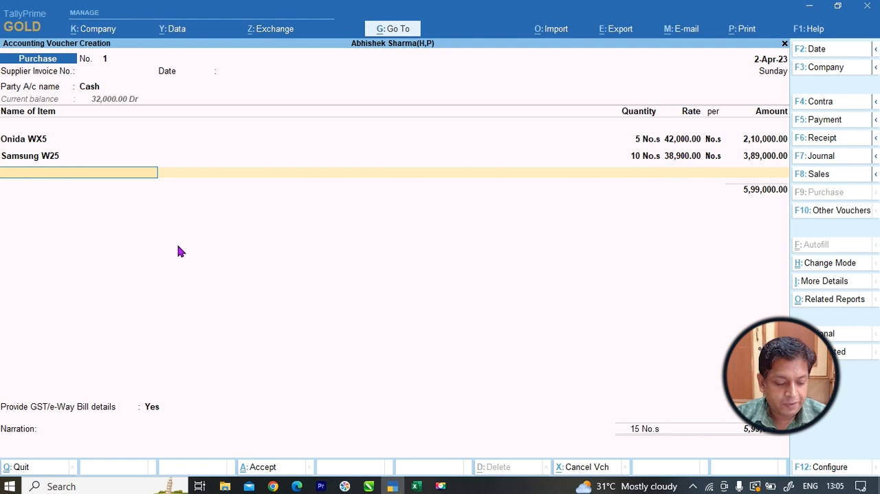
pyautogui.hotkey('alt', 'c')
pyautogui.write('IFB')
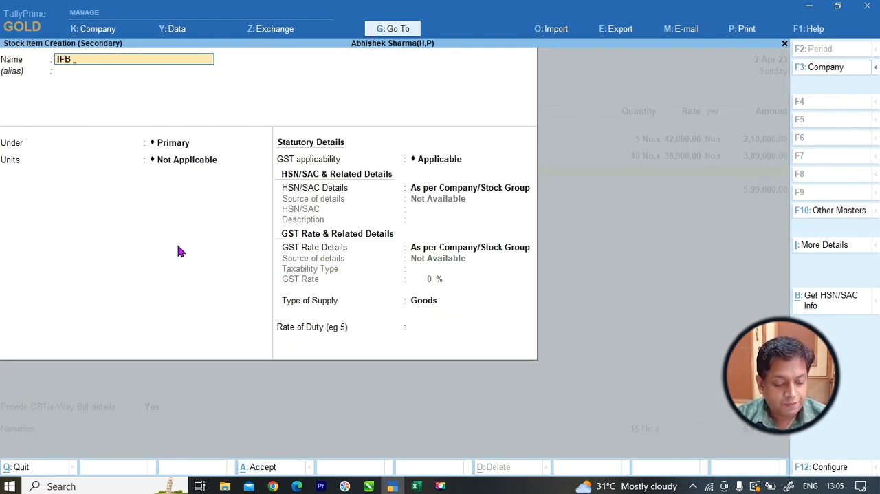
pyautogui.write(' 4W')
pyautogui.hotkey('alt', 'Tab')
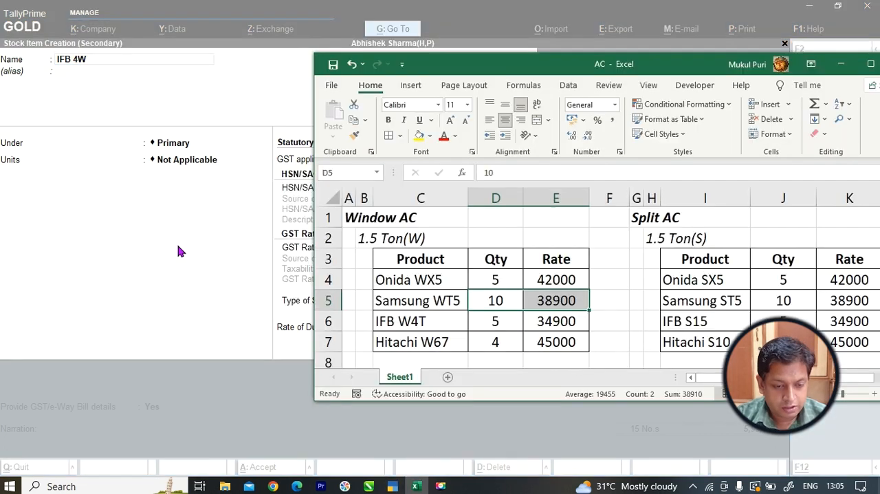
pyautogui.hotkey('alt', 'Tab')
pyautogui.press('BackSpace')
pyautogui.press('BackSpace')
pyautogui.press('BackSpace')
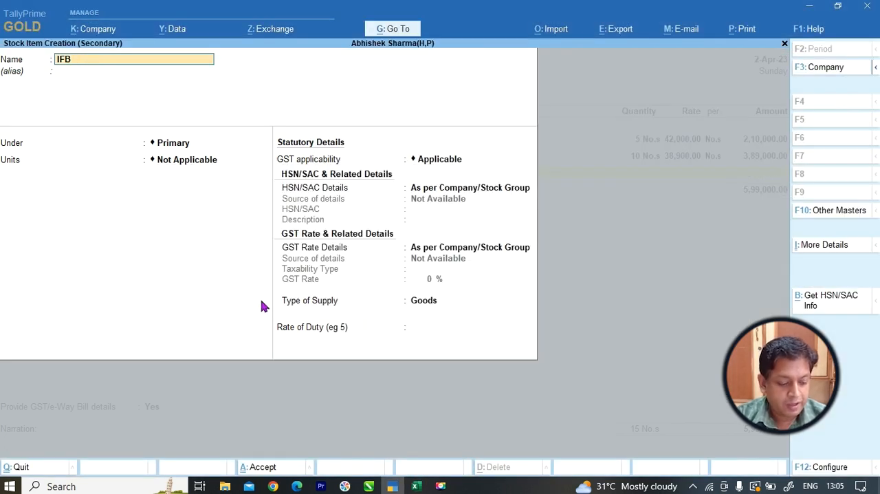
pyautogui.press('Return')
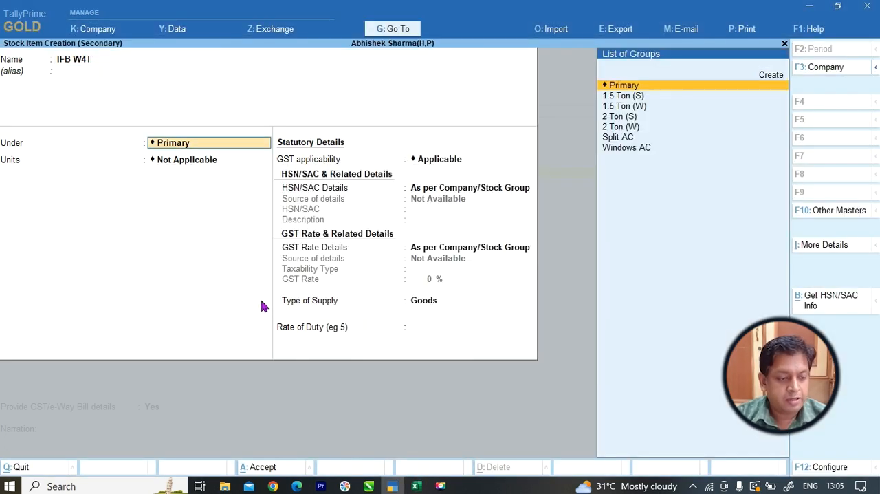
# Place the stock item IFB W4T under 1.5 Ton (W) with unit No.s and save it into the voucher.
pyautogui.press('Down')
pyautogui.press('Down')
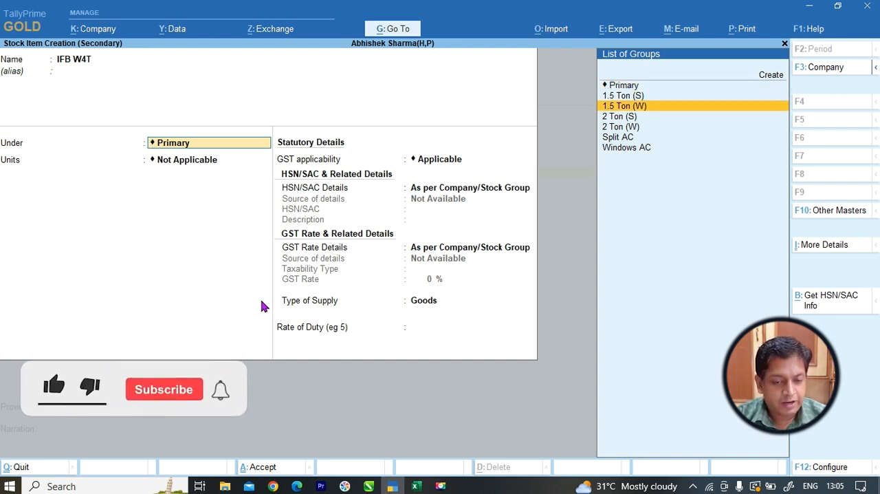
pyautogui.press('Return')
pyautogui.press('Down')
pyautogui.press('Return')
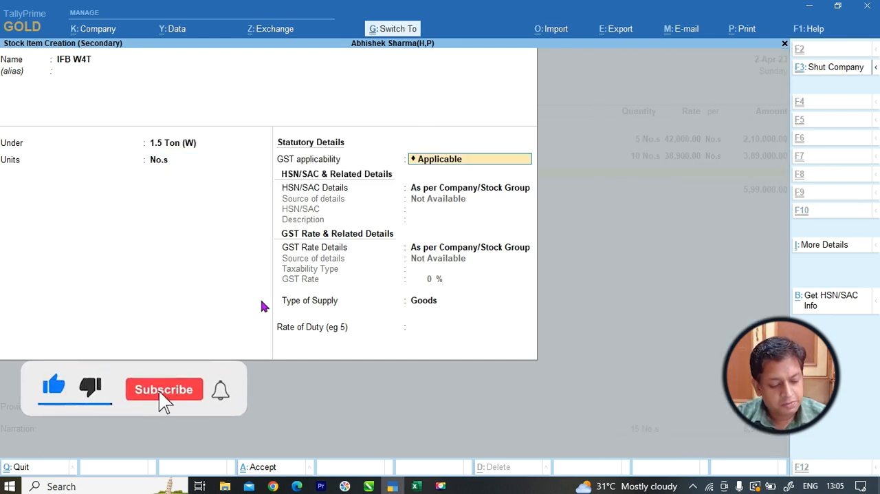
pyautogui.hotkey('ctrl', 'a')
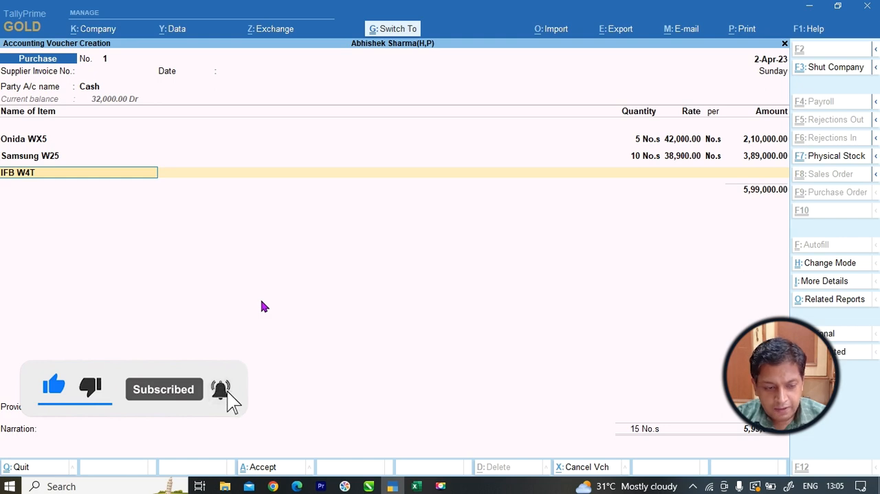
pyautogui.press('Return')
# Enter quantity 5 and rate 34900 from the Excel list for IFB W4T and allocate the amount to Purchase Ac/.
pyautogui.hotkey('alt', 'Tab')
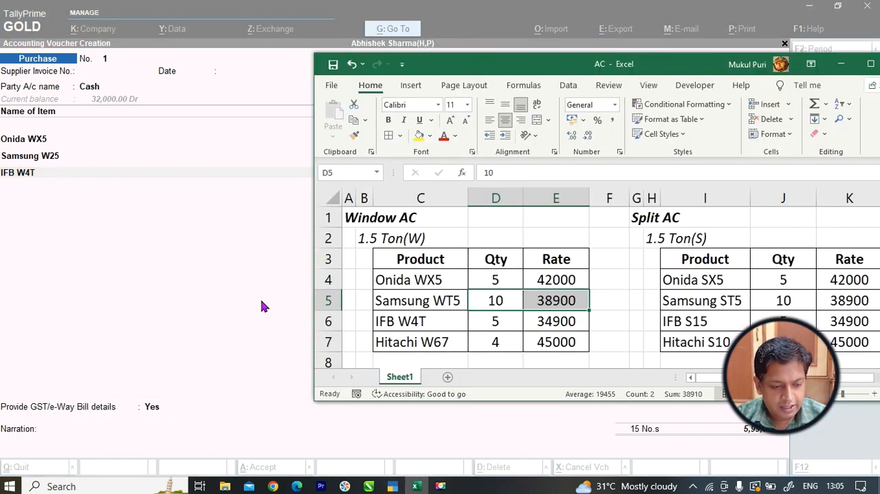
pyautogui.click(482, 321)
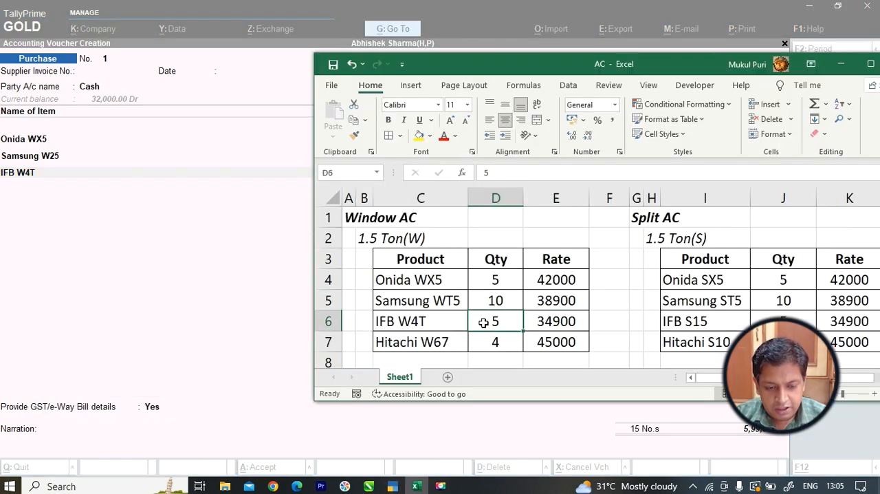
pyautogui.hotkey('alt', 'Tab')
pyautogui.press('BackSpace')
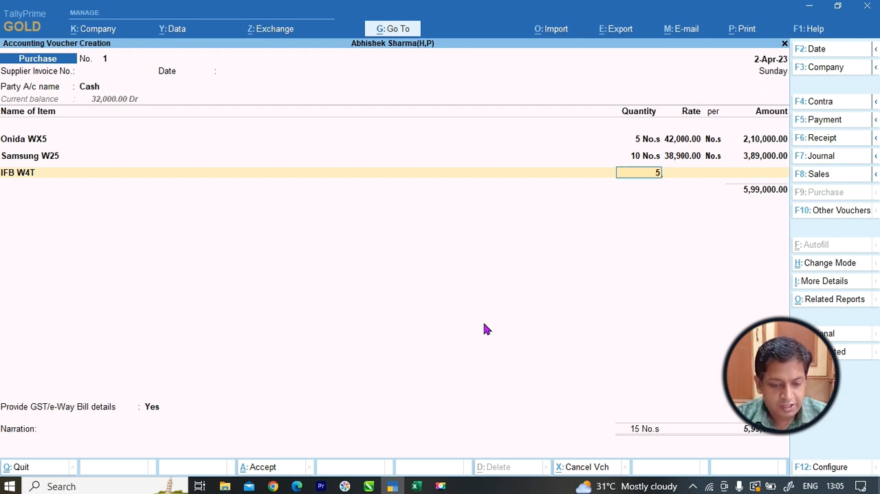
pyautogui.press('Return')
pyautogui.write('34900')
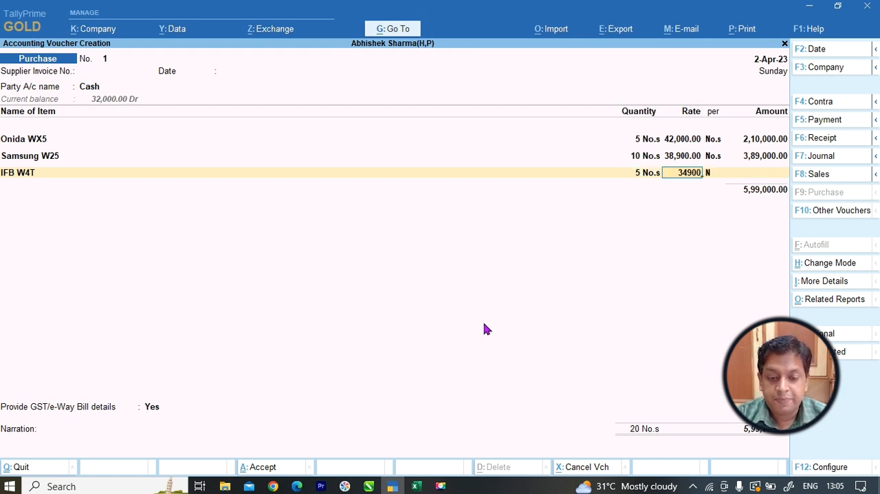
pyautogui.press('Return')
pyautogui.press('Return')
pyautogui.press('Return')
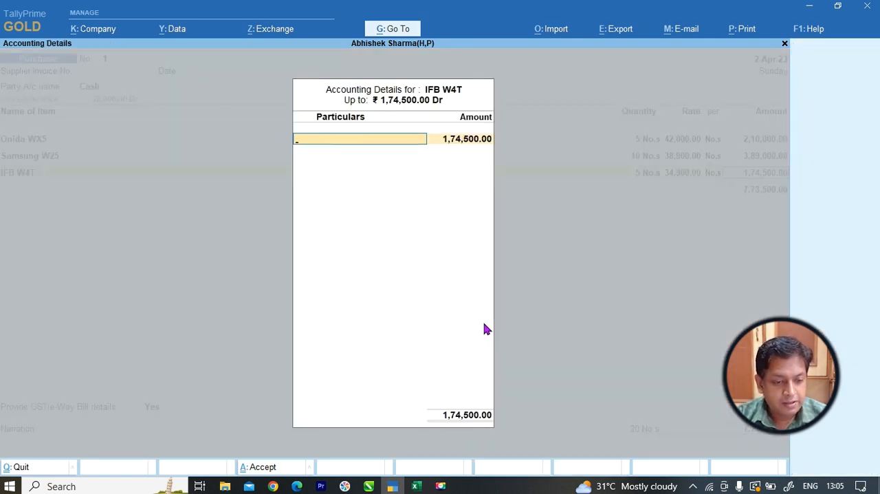
pyautogui.press('Return')
pyautogui.press('Return')
pyautogui.press('Return')
# Check the last product under 1.5 Ton(W) in the Excel list and start a new stock item named "Hitachi W67".
pyautogui.hotkey('alt', 'Tab')
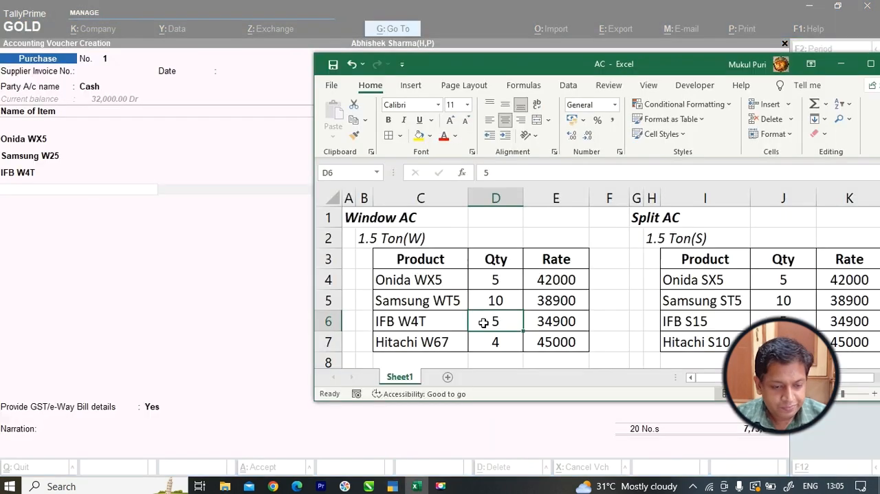
pyautogui.hotkey('alt', 'Tab')
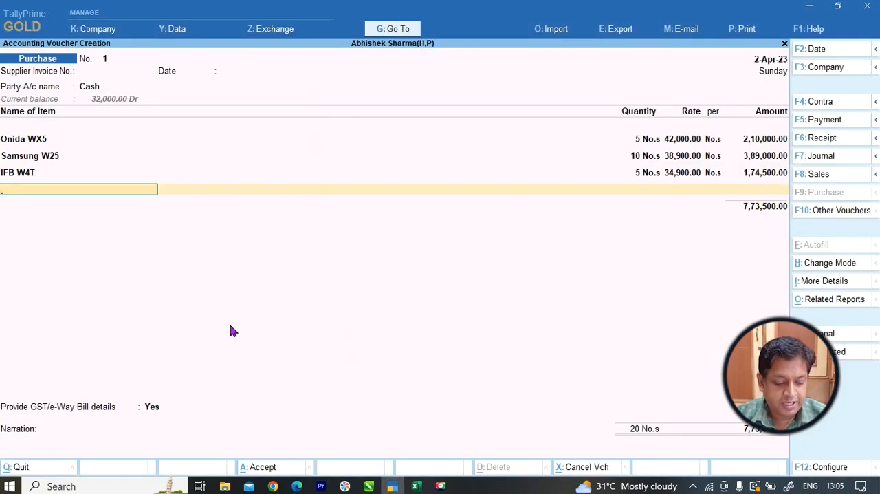
pyautogui.hotkey('alt', 'c')
pyautogui.write('Hitach')
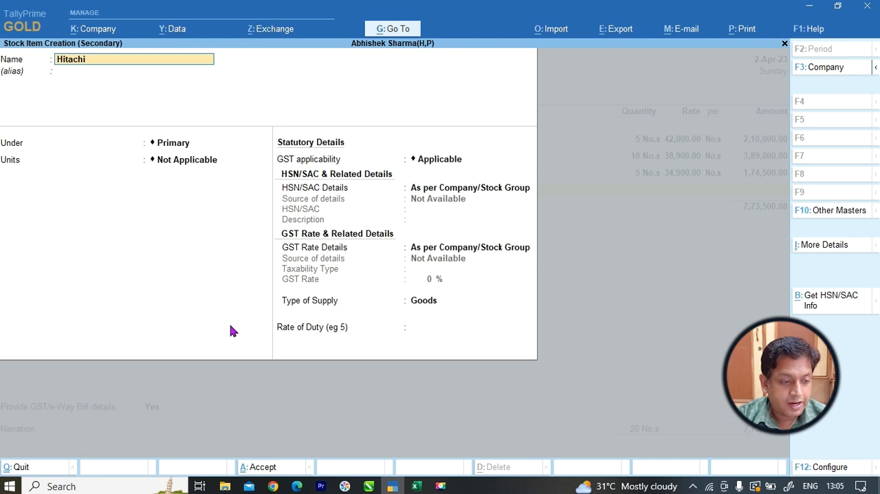
pyautogui.write('i')
pyautogui.hotkey('alt', 'Tab')
pyautogui.hotkey('alt', 'Tab')
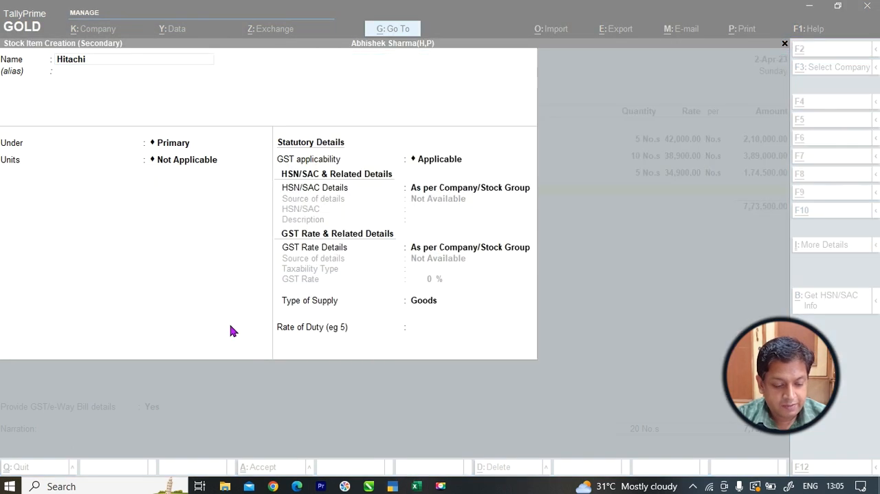
pyautogui.write('W67')
pyautogui.press('Return')
# Place Hitachi W67 under 1.5 Ton (W) with unit No.s and save the stock item.
pyautogui.press('Return')
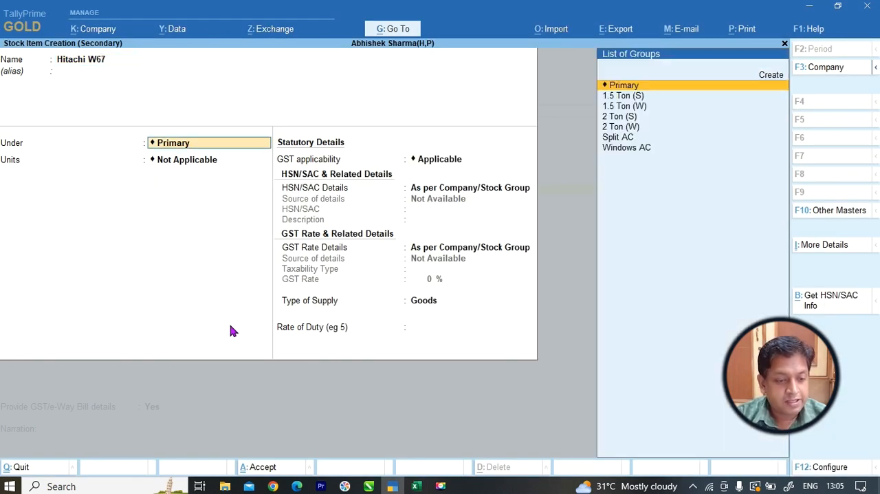
pyautogui.press('Down')
pyautogui.press('Down')
pyautogui.press('Return')
pyautogui.press('Down')
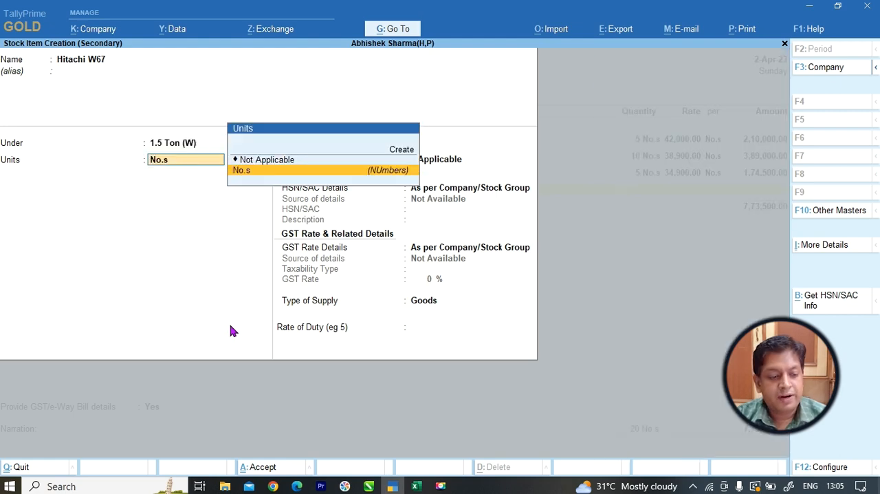
pyautogui.press('Return')
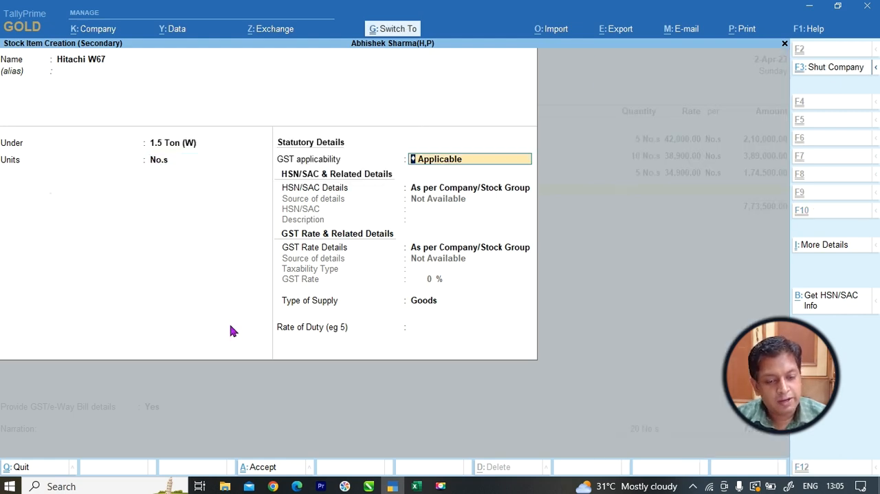
pyautogui.hotkey('ctrl', 'a')
# Enter quantity 4 and rate 45000 from the Excel list for Hitachi W67 and allocate the amount to Purchase Ac/.
pyautogui.hotkey('alt', 'Tab')
pyautogui.hotkey('alt', 'Tab')
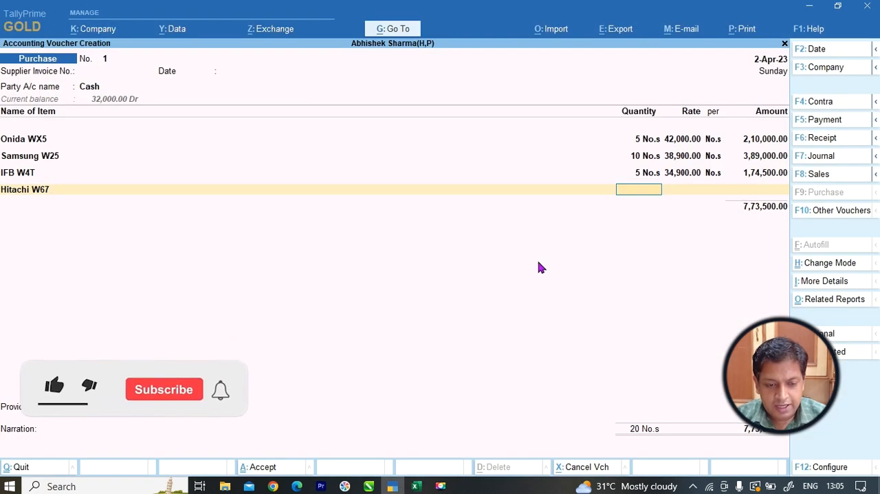
pyautogui.write('4')
pyautogui.press('Return')
pyautogui.write('45000')
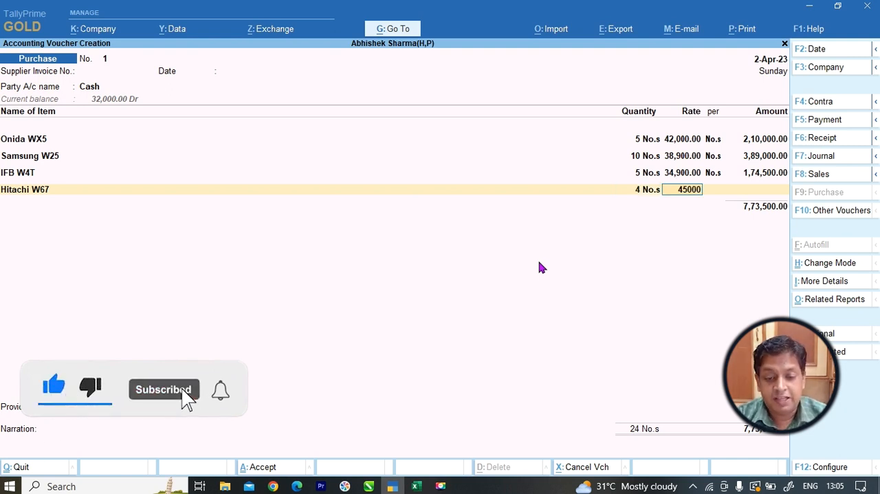
pyautogui.press('Return')
pyautogui.press('Return')
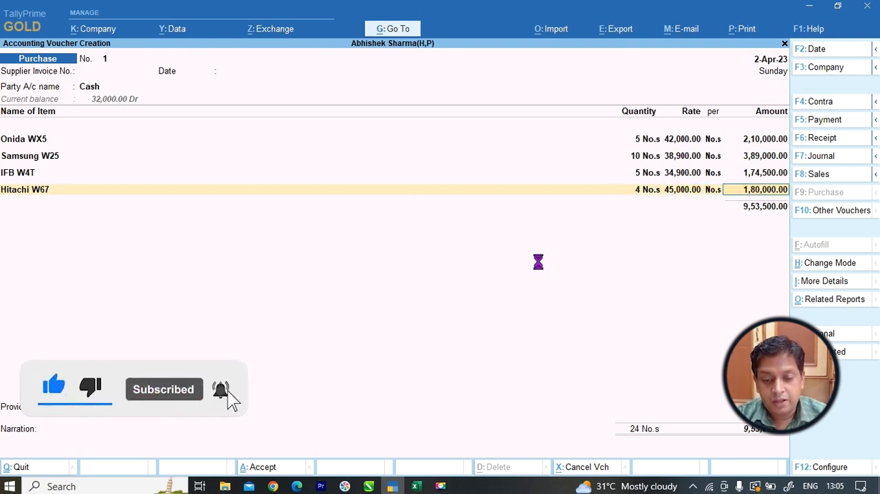
pyautogui.press('Return')
pyautogui.press('Return')
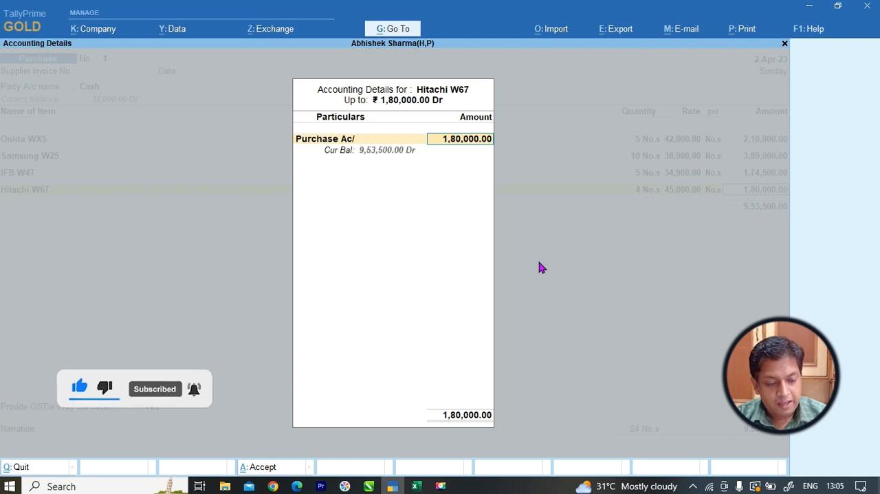
pyautogui.press('Return')
# Check the second window AC table in the Excel list and start a new stock item named "Onida WX2".
pyautogui.hotkey('alt', 'Tab')
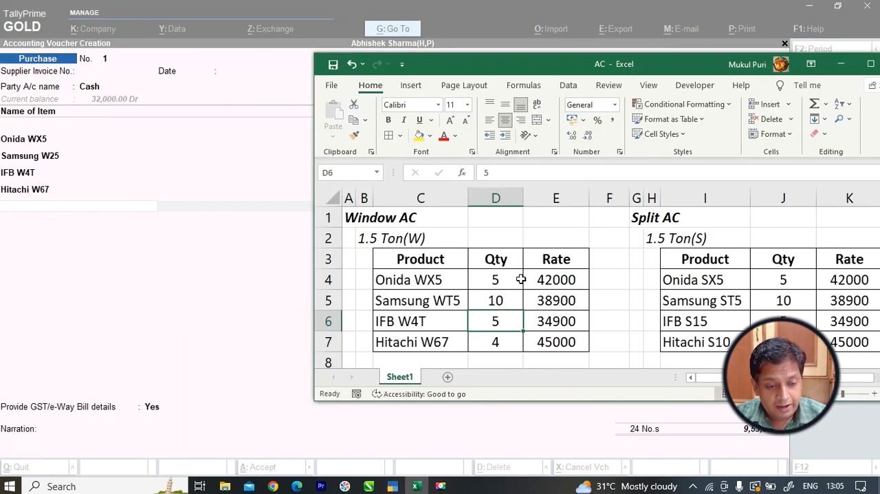
pyautogui.scroll(-3, 520, 277)
pyautogui.hotkey('alt', 'Tab')
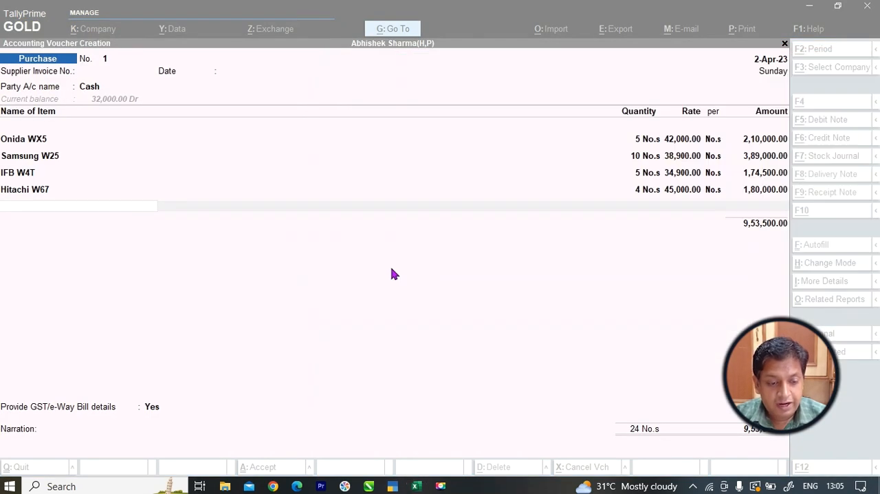
pyautogui.hotkey('alt', 'c')
pyautogui.write('Onida WX2')
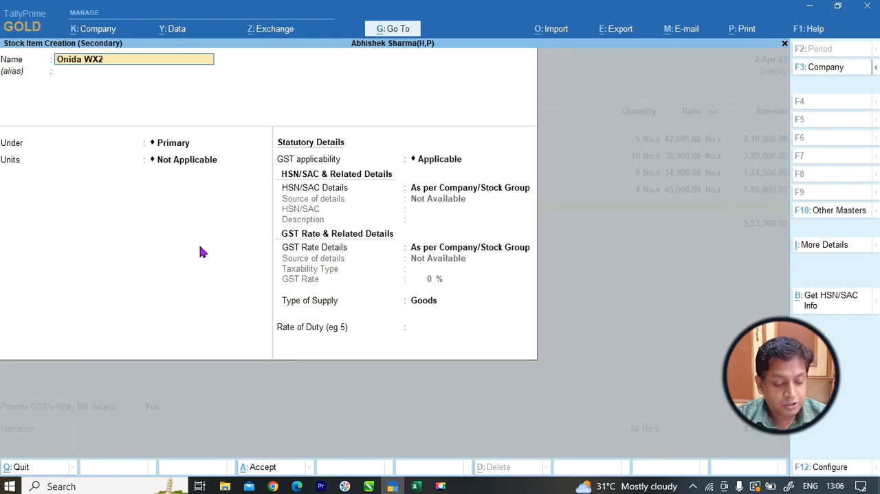
# Place Onida WX2 under 2 Ton (W) with unit No.s and save the stock item.
pyautogui.press('Return')
pyautogui.press('Down')
pyautogui.press('Down')
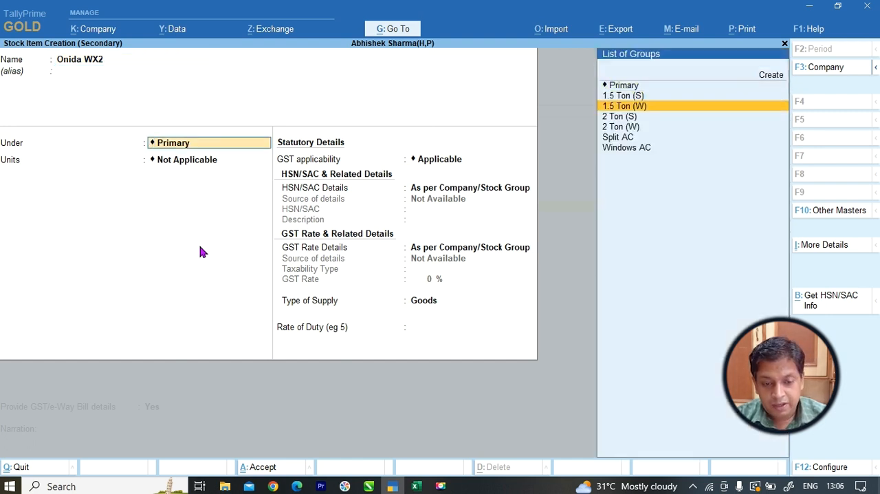
pyautogui.press('Down')
pyautogui.press('Down')
pyautogui.press('Return')
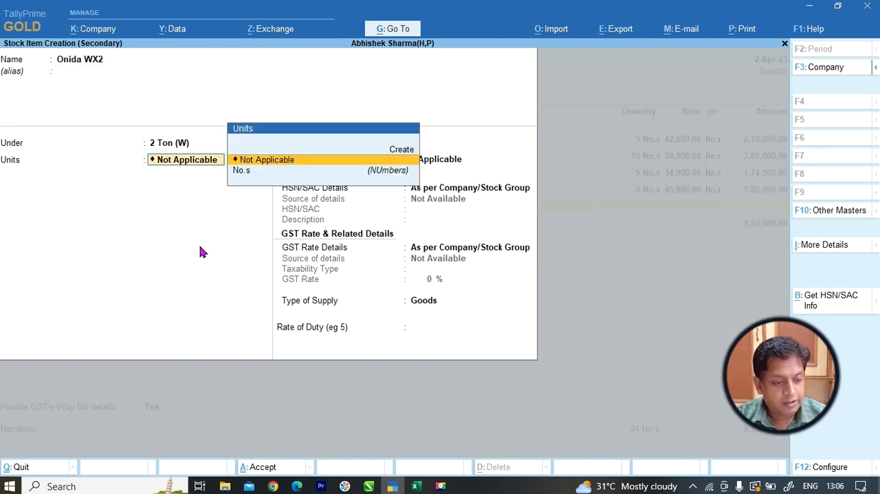
pyautogui.press('Down')
pyautogui.press('Return')
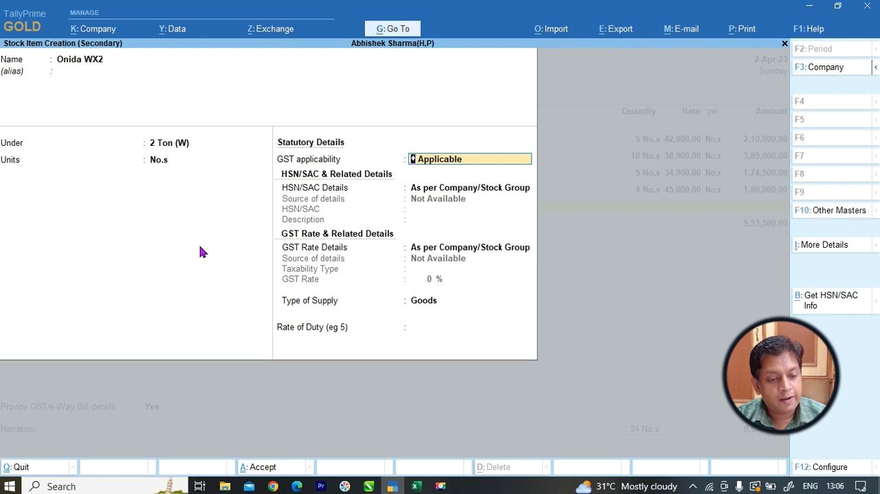
# Enter quantity 5 and rate 42000 from the Excel list for Onida WX2 and allocate the amount to Purchase Ac/.
pyautogui.hotkey('alt', 'Tab')
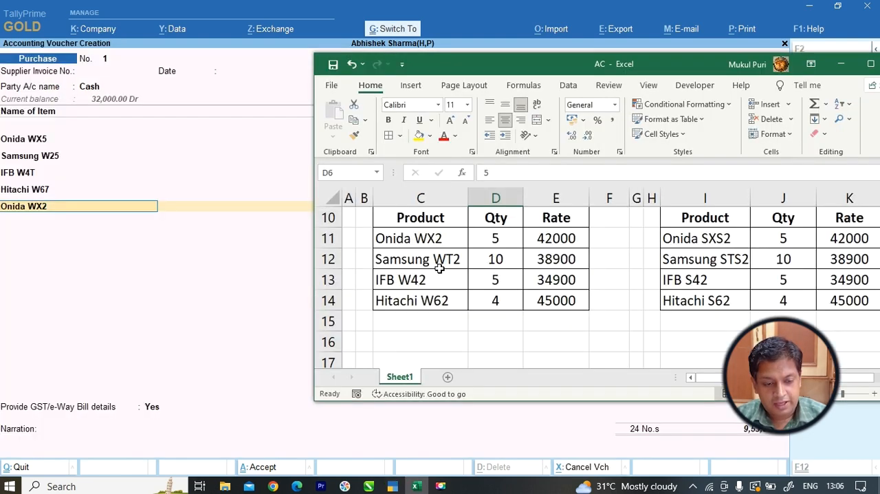
pyautogui.hotkey('alt', 'Tab')
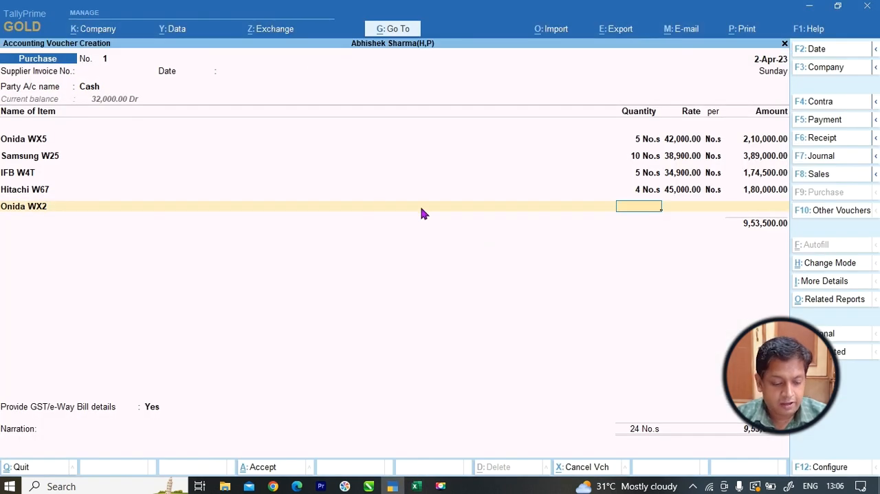
pyautogui.write('5')
pyautogui.press('Return')
pyautogui.write('42000')
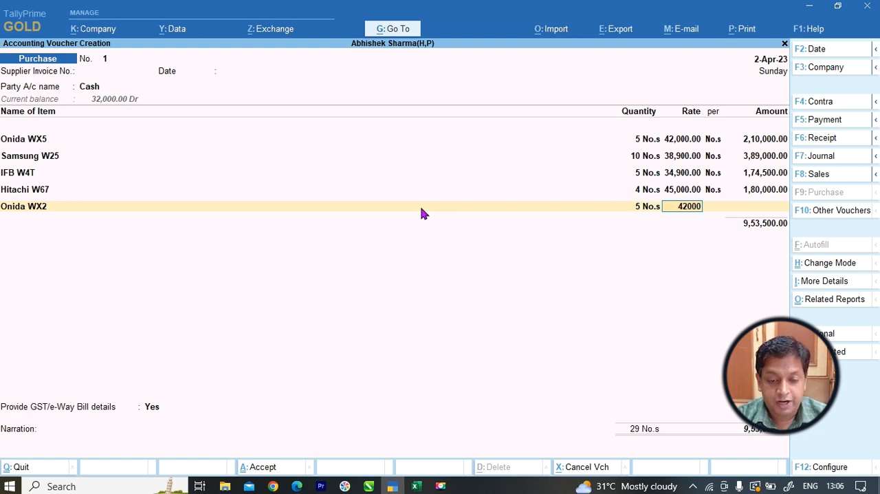
pyautogui.press('Return')
pyautogui.press('Return')
pyautogui.press('Return')
pyautogui.hotkey('alt', 'Tab')
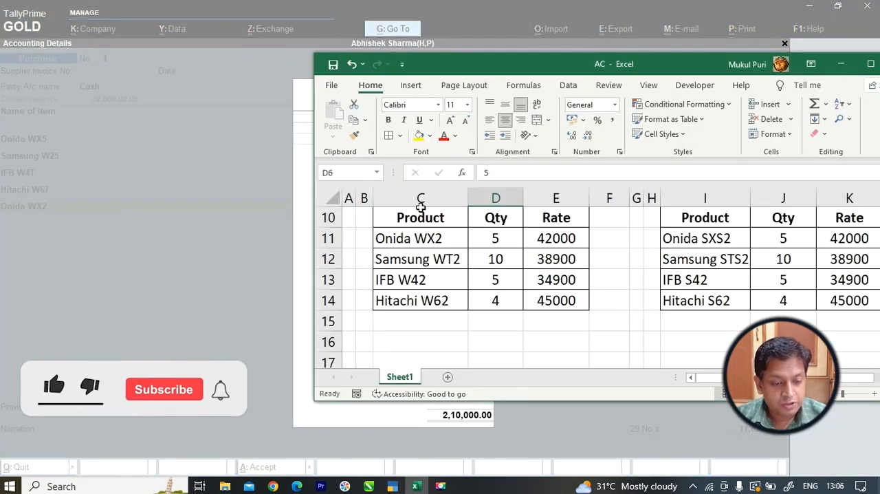
pyautogui.hotkey('alt', 'Tab')
pyautogui.press('Return')
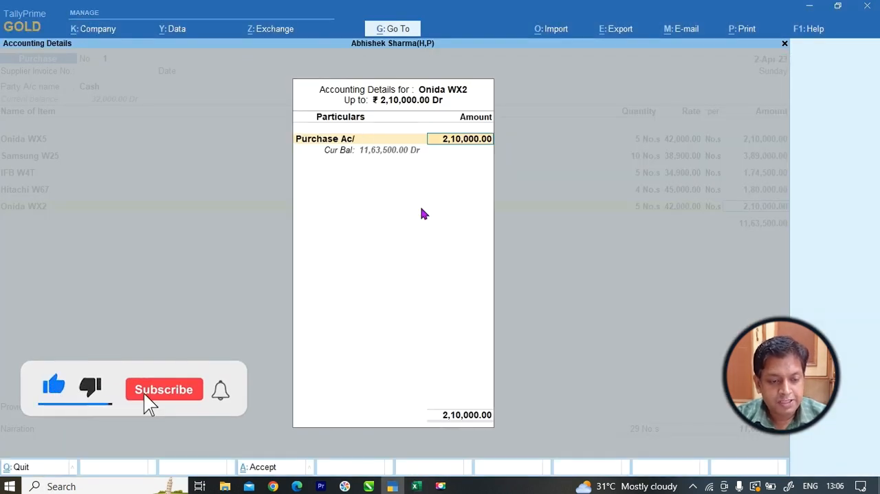
pyautogui.press('Return')
# Check the next product in the Excel list and start a new stock item named "Samsung WT2" from the voucher.
pyautogui.hotkey('alt', 'Tab')
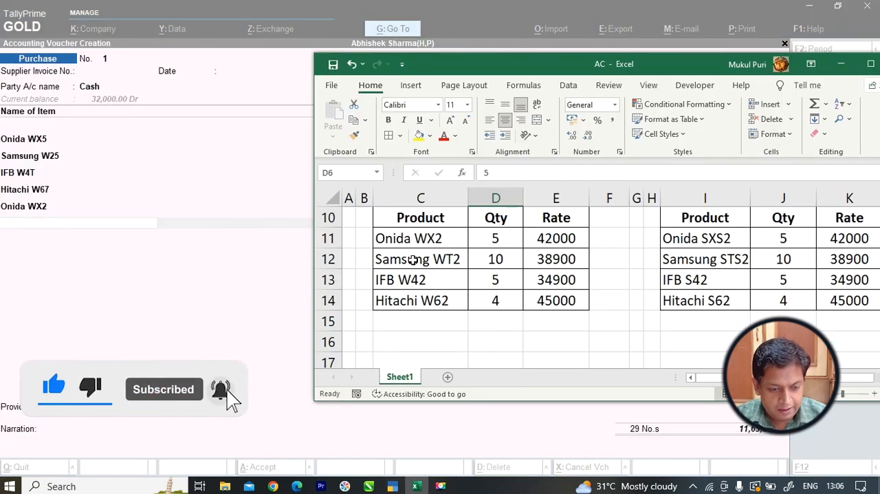
pyautogui.hotkey('alt', 'Tab')
pyautogui.write('S')
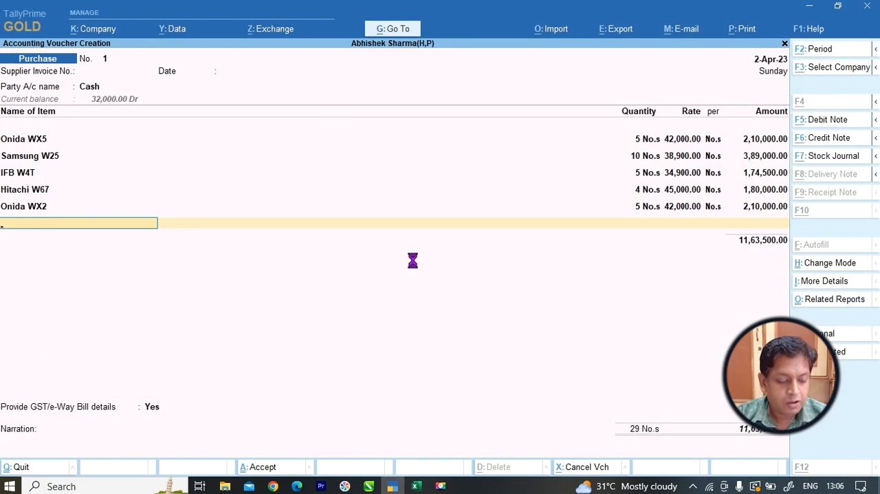
pyautogui.hotkey('alt', 'c')
pyautogui.write('amsung W')
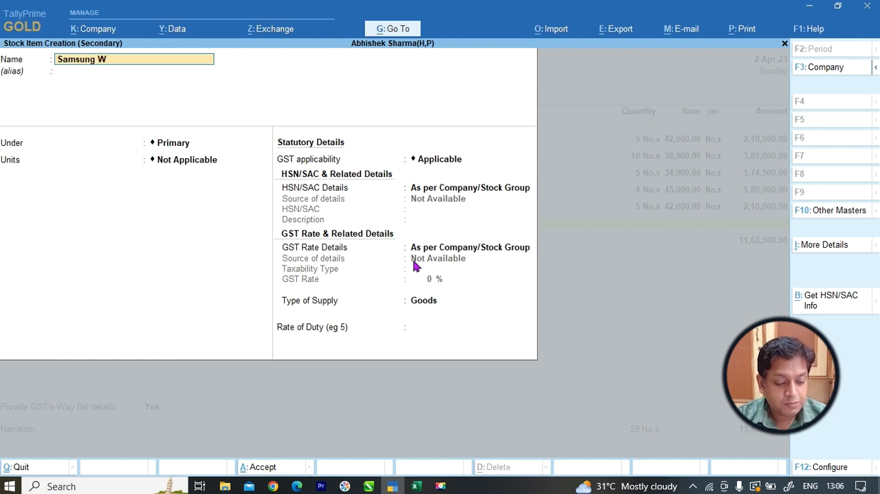
pyautogui.write('T2')
pyautogui.press('Return')
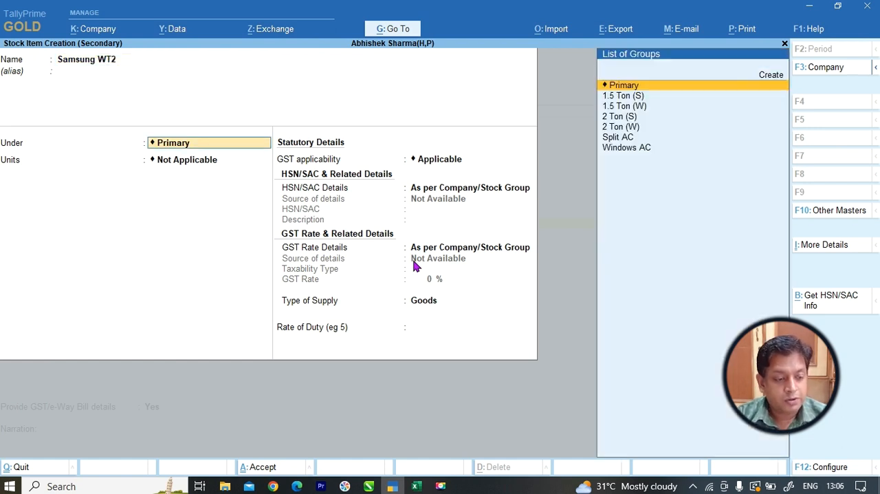
# Place Samsung WT2 under 2 Ton (W) with unit No.s and save the stock item.
pyautogui.press('Down')
pyautogui.press('Down')
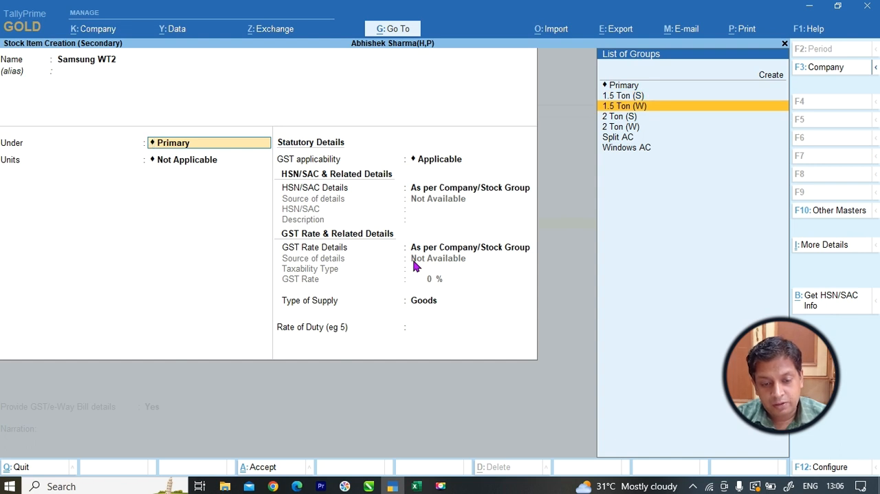
pyautogui.press('Down')
pyautogui.press('Down')
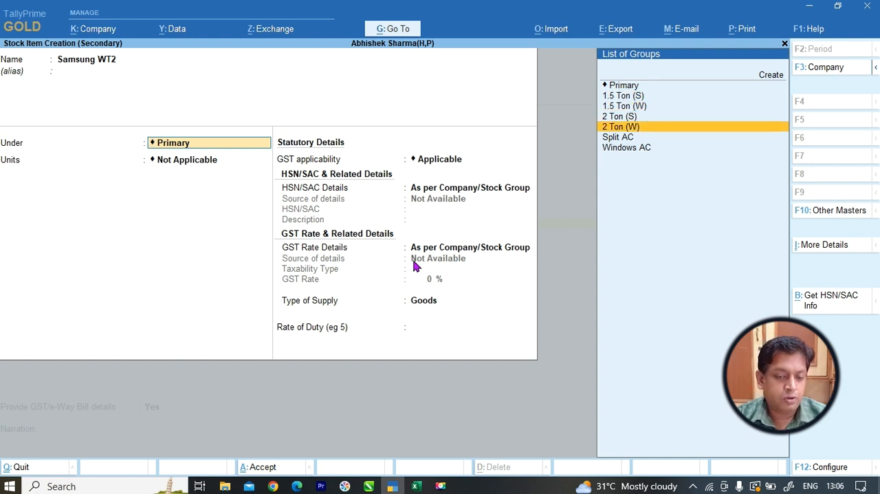
pyautogui.press('Return')
pyautogui.press('Return')
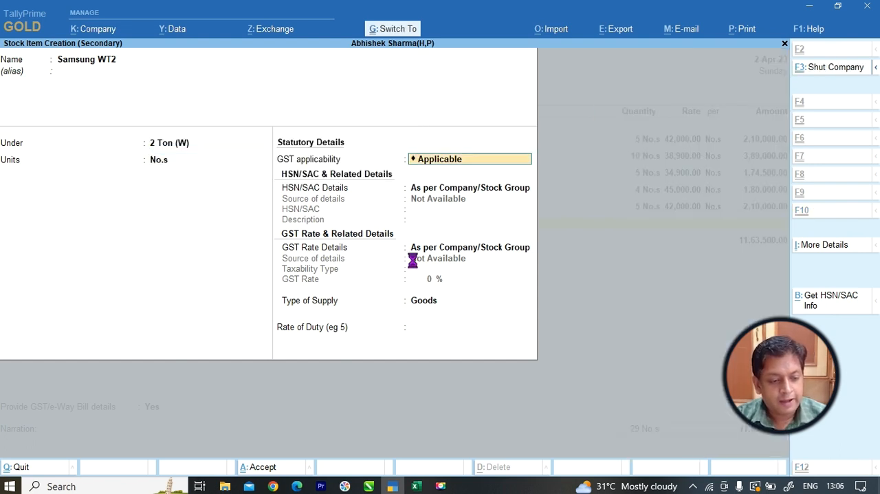
pyautogui.hotkey('ctrl', 'a')
# Enter quantity 10 and rate 38900 from the Excel list for Samsung WT2 and allocate the amount to Purchase Ac/.
pyautogui.hotkey('alt', 'Tab')
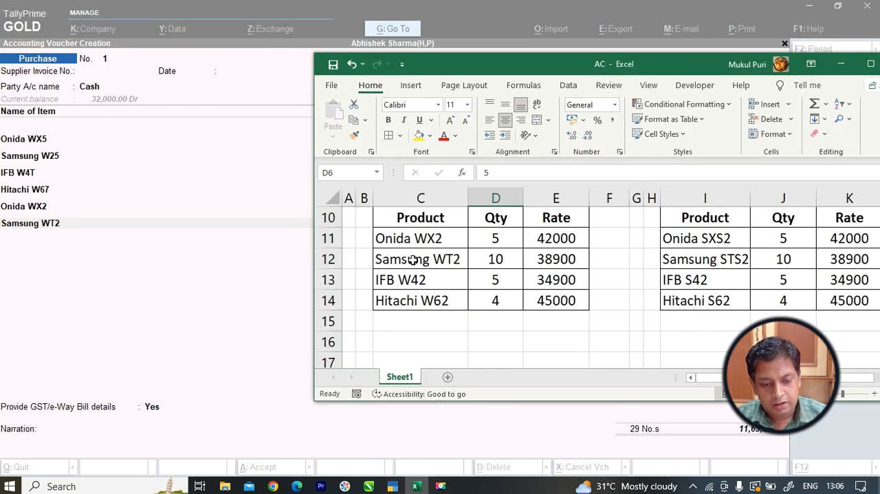
pyautogui.hotkey('alt', 'Tab')
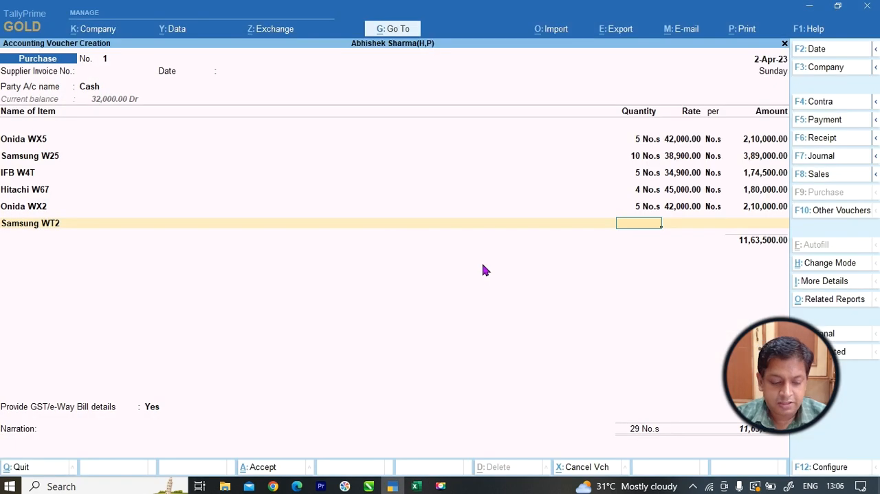
pyautogui.write('10')
pyautogui.press('Return')
pyautogui.write('38900')
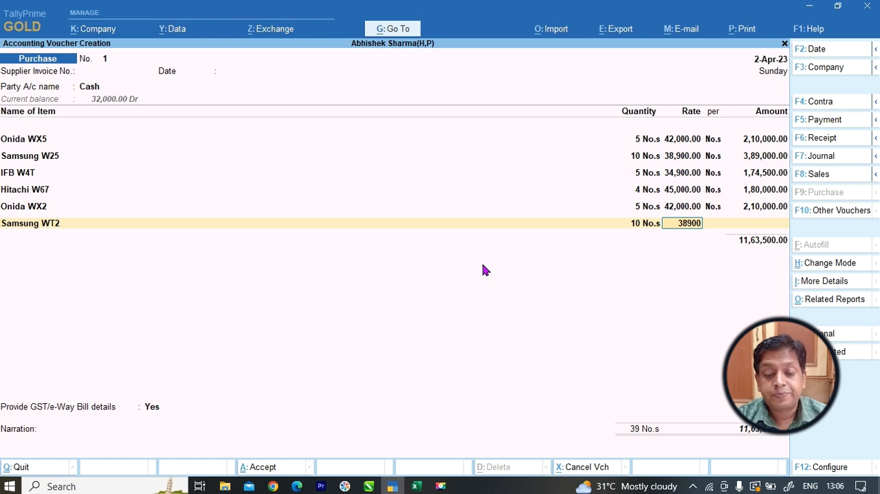
pyautogui.press('Return')
pyautogui.press('Return')
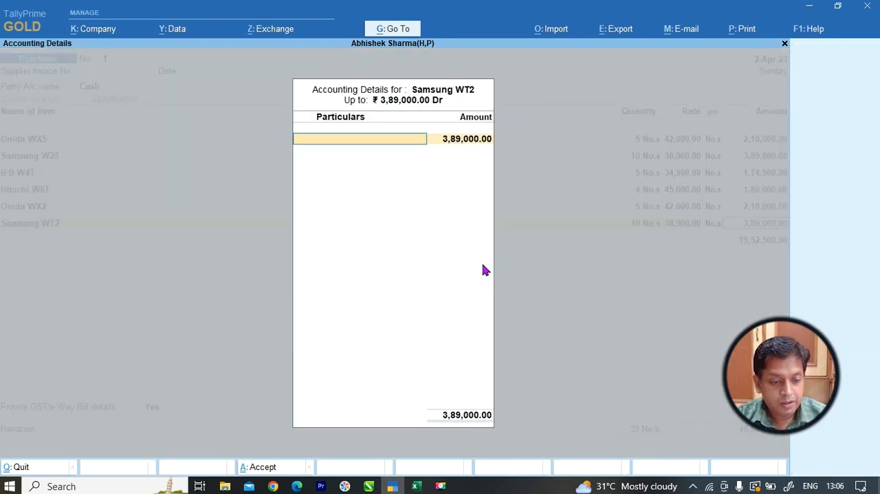
pyautogui.press('Return')
pyautogui.press('Return')
# Look up the product after Samsung WT2 in the Excel list and open a new stock item from the voucher.
pyautogui.hotkey('alt', 'Tab')
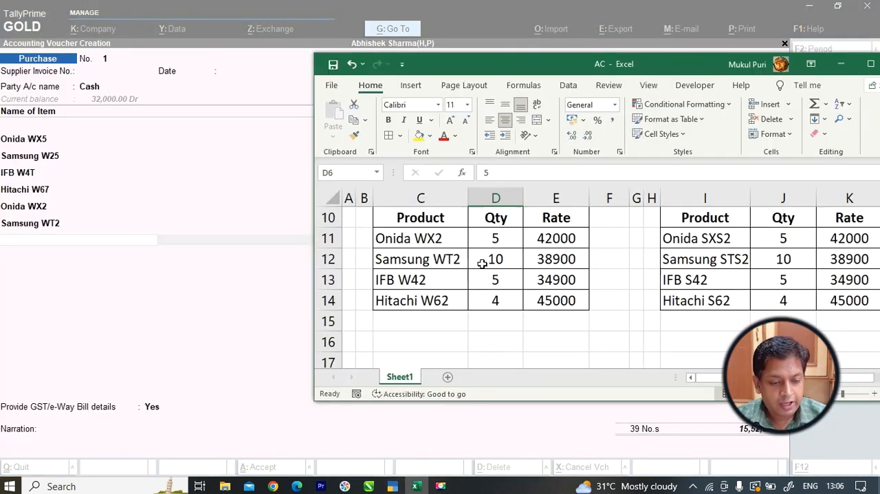
pyautogui.click(450, 280)
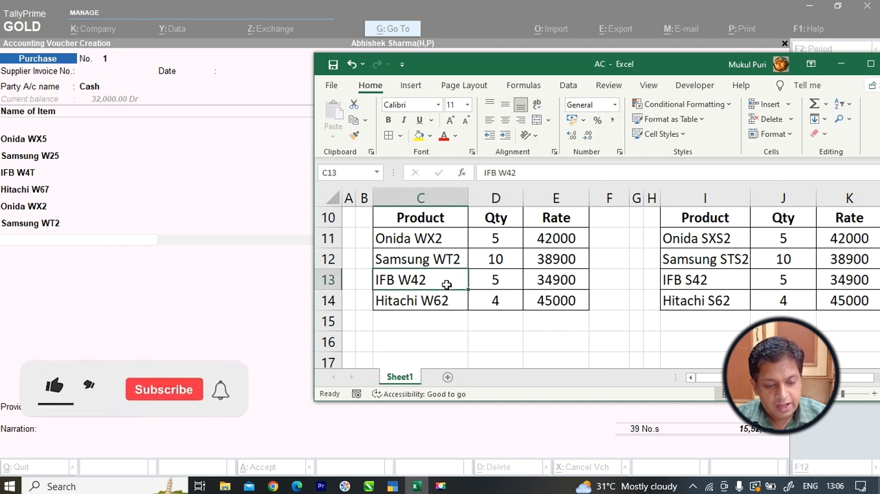
pyautogui.hotkey('alt', 'Tab')
pyautogui.hotkey('alt', 'c')
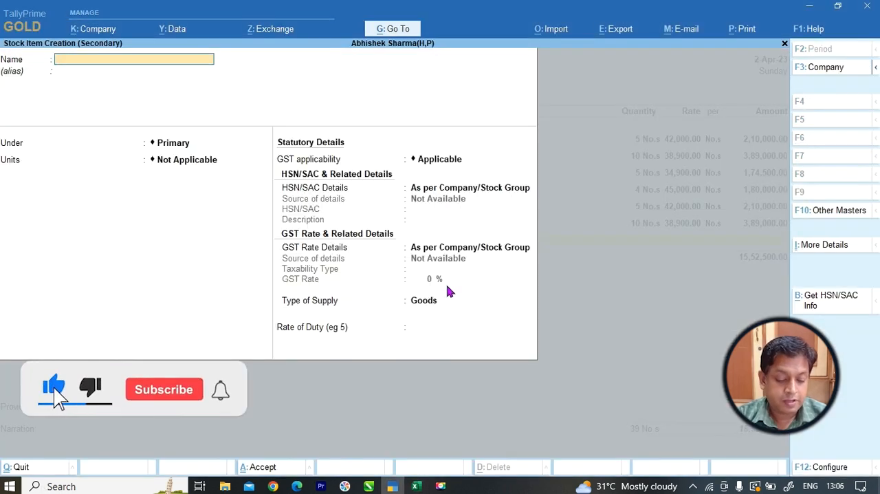
pyautogui.write('IFB W4')
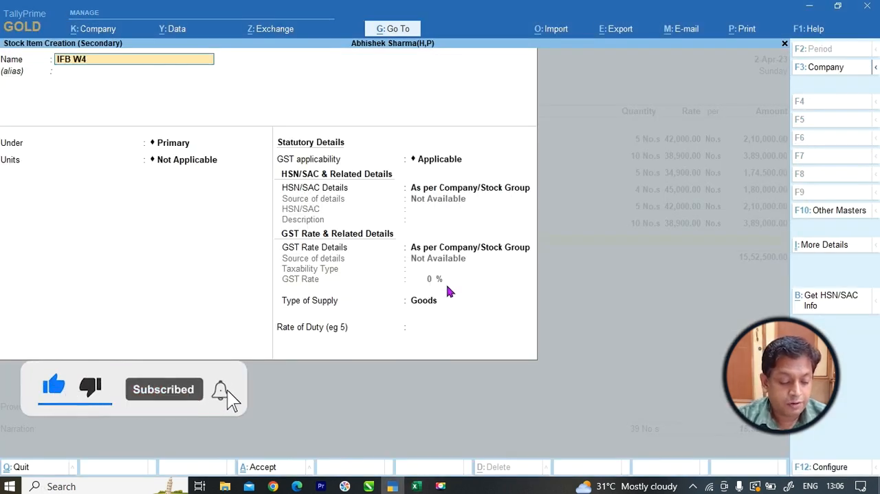
pyautogui.write('T')
pyautogui.press('Return')
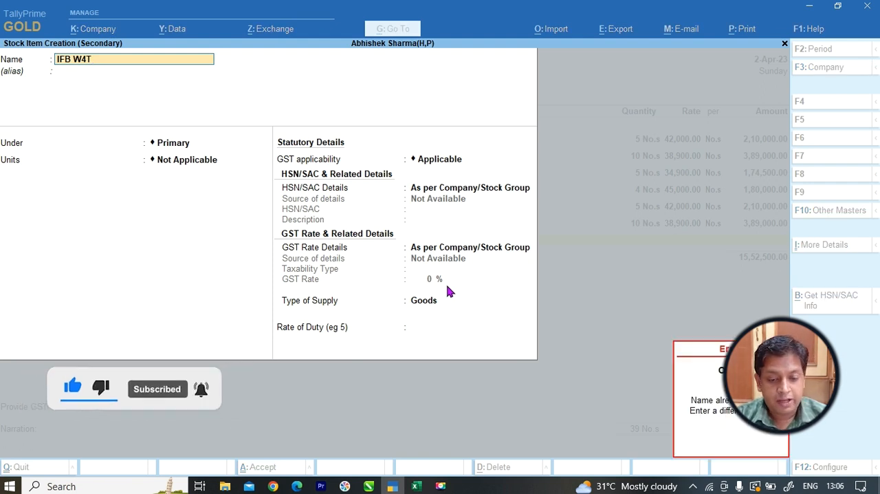
# Recheck the product name in the Excel list and name the new stock item "IFBW42".
pyautogui.hotkey('alt', 'Tab')
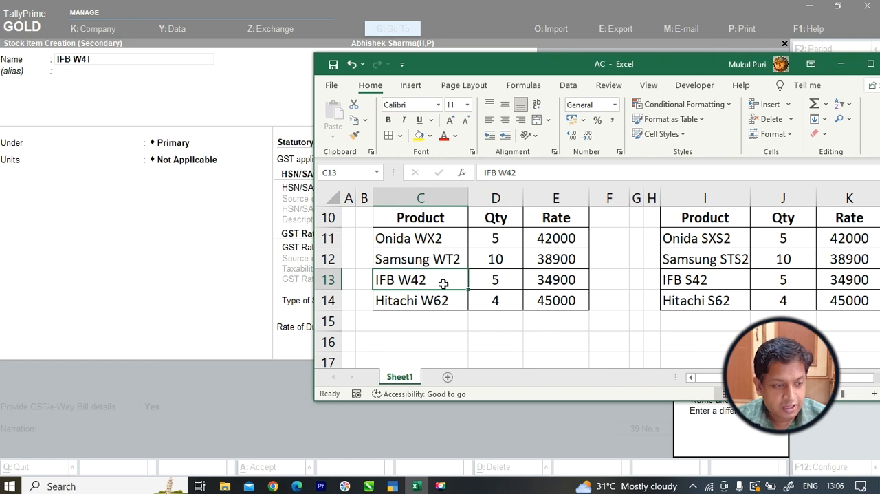
pyautogui.hotkey('alt', 'Tab')
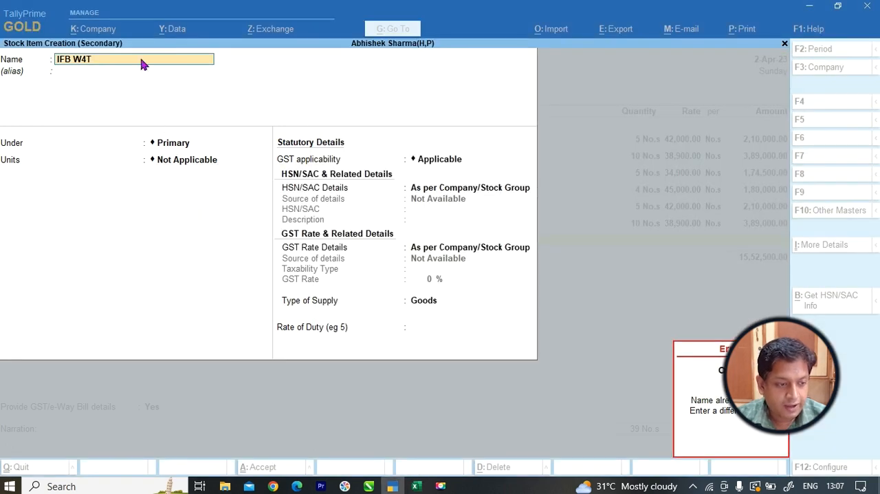
pyautogui.write('2')
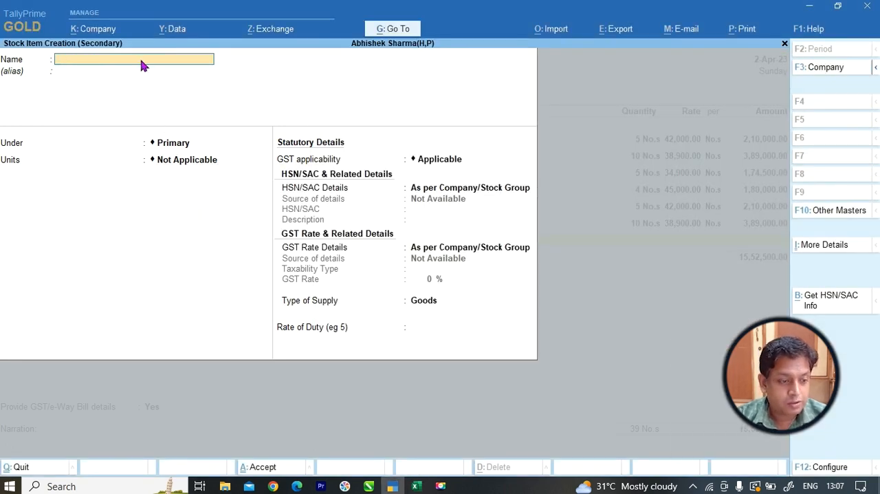
pyautogui.write('FB')
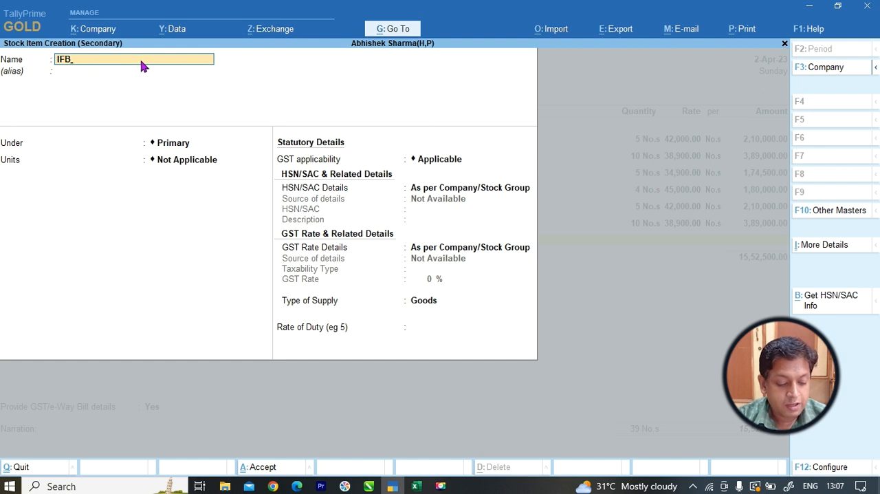
pyautogui.write('W42')
pyautogui.press('Return')
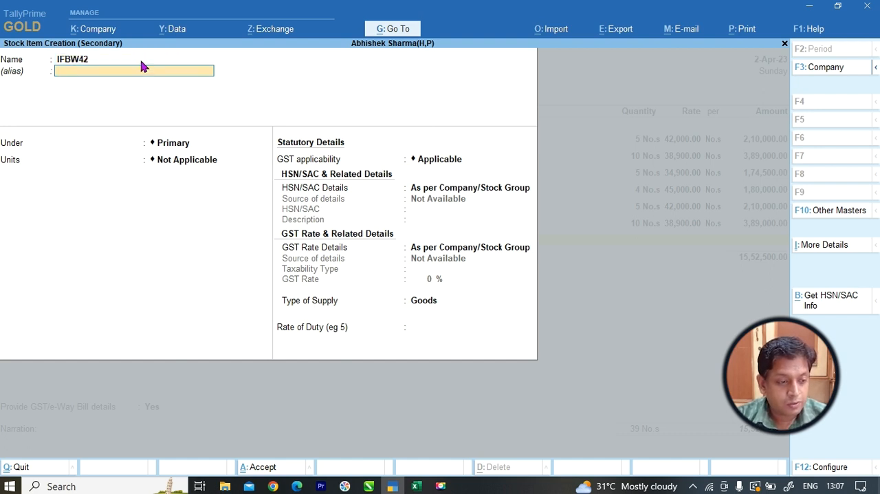
# Place IFBW42 under 2 Ton (W) with unit No.s and save the stock item.
pyautogui.press('Return')
pyautogui.press('Down')
pyautogui.press('Down')
pyautogui.press('Down')
pyautogui.press('Down')
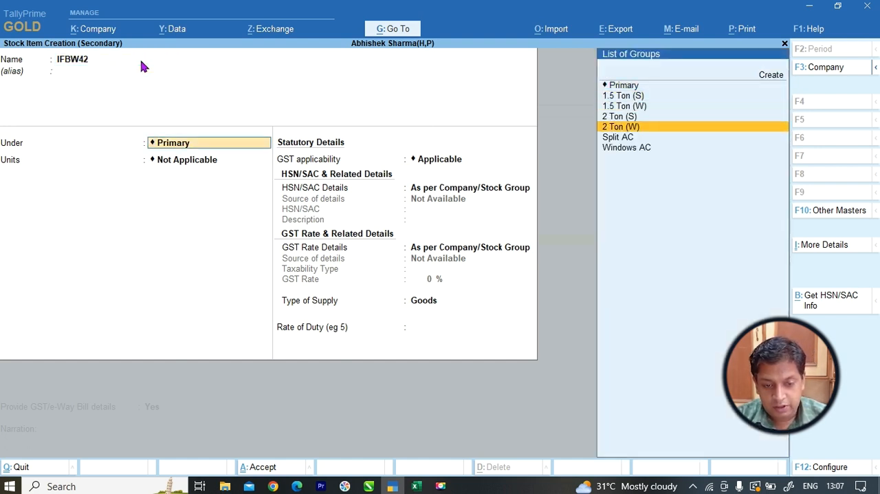
pyautogui.press('Return')
pyautogui.press('Down')
pyautogui.press('Return')
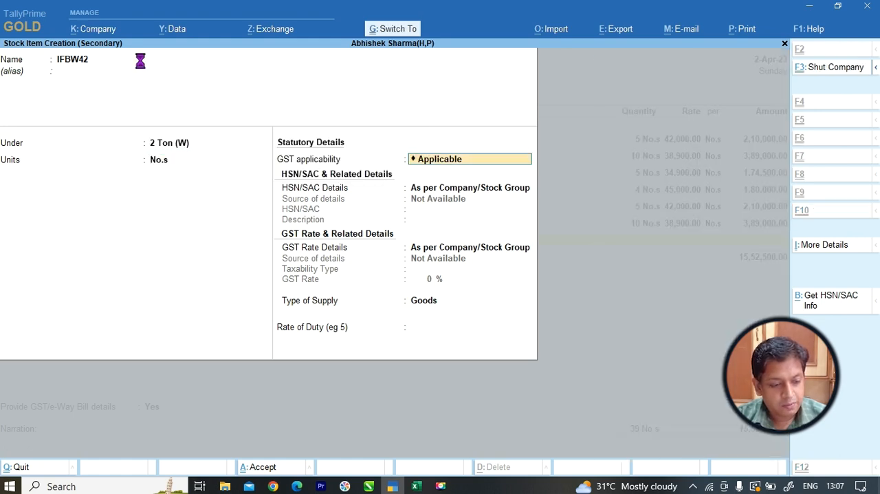
pyautogui.hotkey('ctrl', 'a')
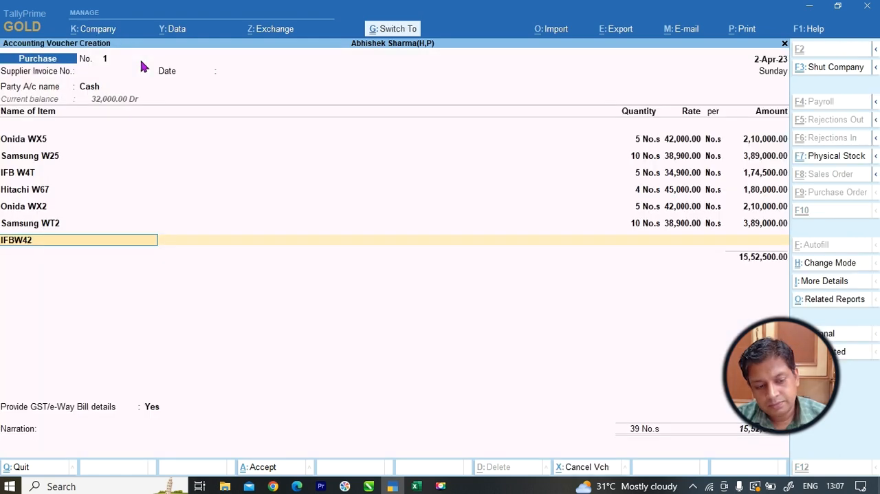
# Enter quantity 5 and rate 34900 from the Excel list for IFBW42 and allocate the amount to Purchase Ac/.
pyautogui.press('Return')
pyautogui.hotkey('alt', 'Tab')
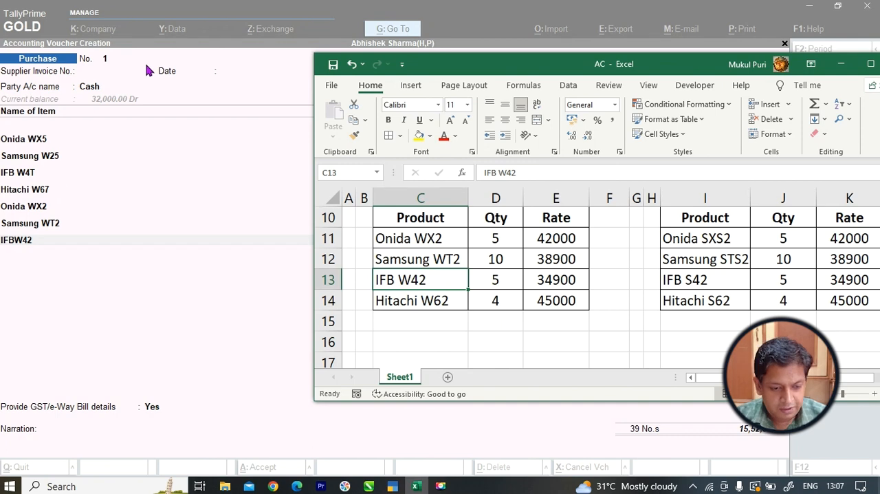
pyautogui.hotkey('alt', 'Tab')
pyautogui.write('5')
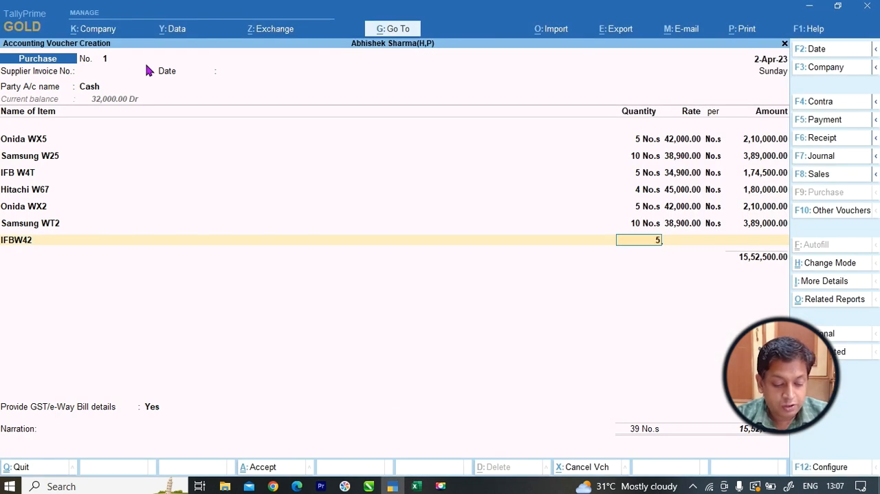
pyautogui.press('Return')
pyautogui.write('34900')
pyautogui.press('Return')
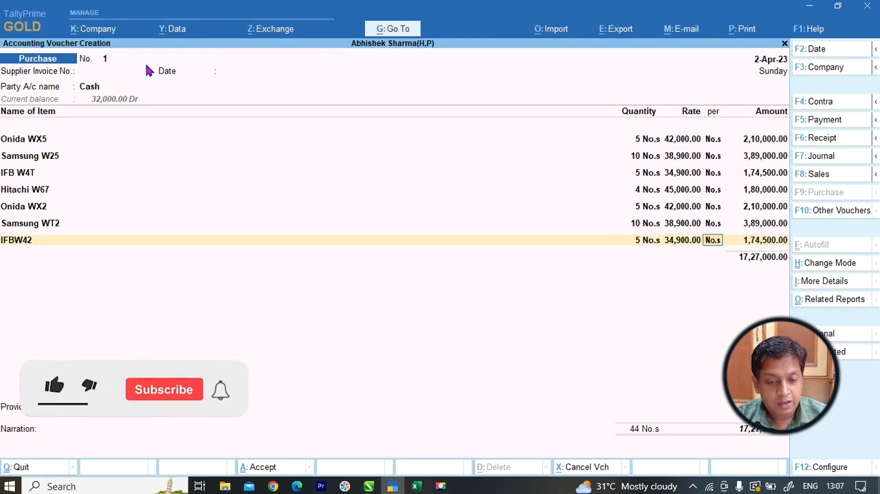
pyautogui.press('Return')
pyautogui.press('Return')
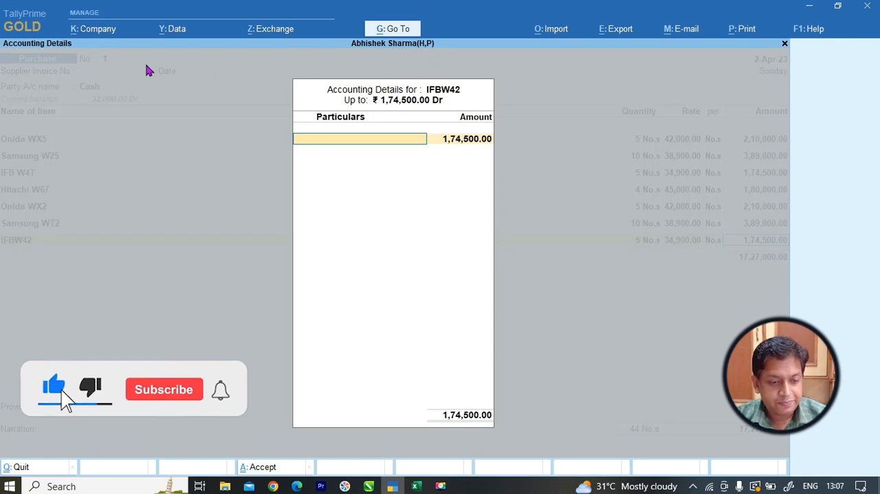
pyautogui.press('Return')
pyautogui.press('Return')
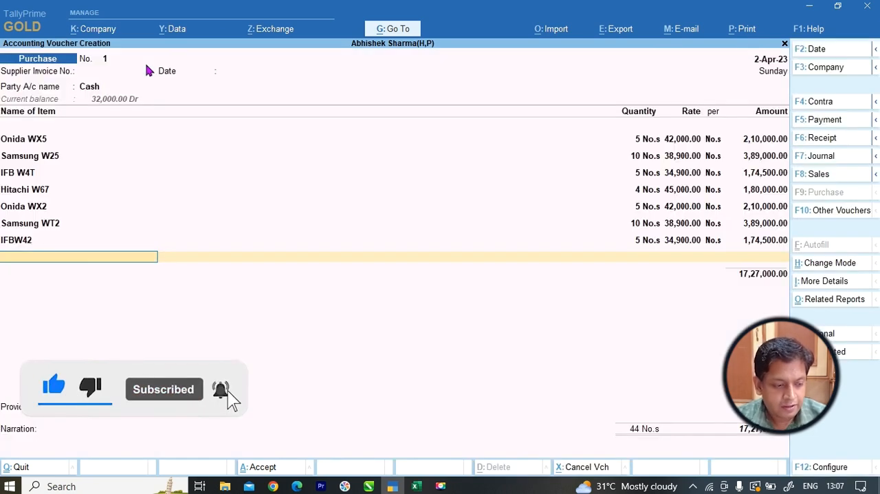
# Check the last product of the second window AC table in Excel and start a new stock item named "Hitachi W62".
pyautogui.hotkey('alt', 'Tab')
pyautogui.hotkey('alt', 'Tab')
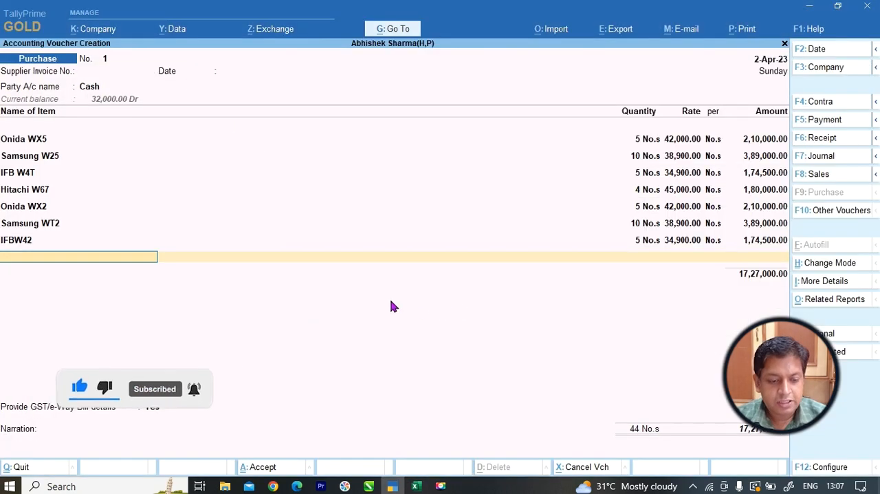
pyautogui.hotkey('alt', 'c')
pyautogui.write('Hitachi W62')
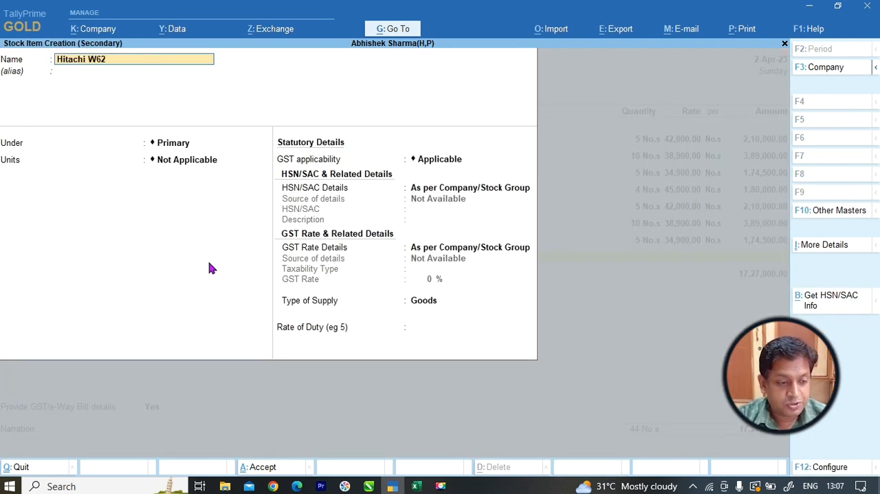
pyautogui.press('Return')
pyautogui.press('Return')
# Place Hitachi W62 under 2 Ton (W) with unit No.s and save the stock item.
pyautogui.press('Down')
pyautogui.press('Down')
pyautogui.press('Down')
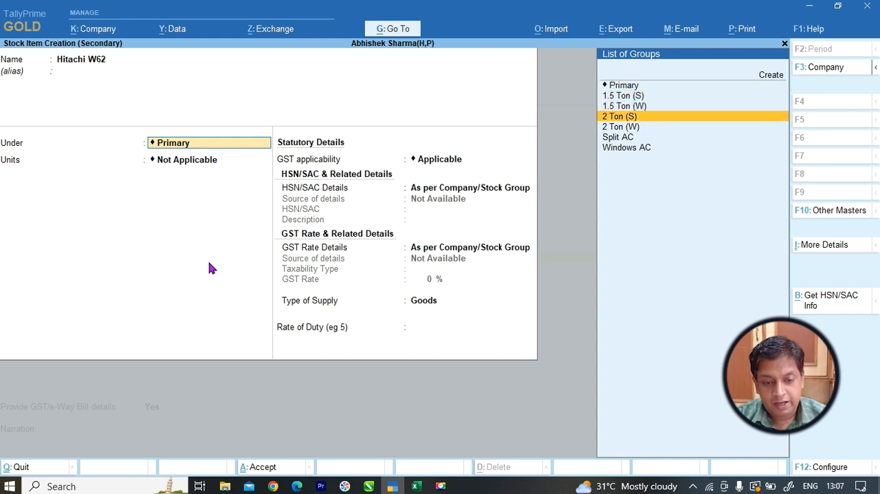
pyautogui.press('Up')
pyautogui.press('Down')
pyautogui.press('Down')
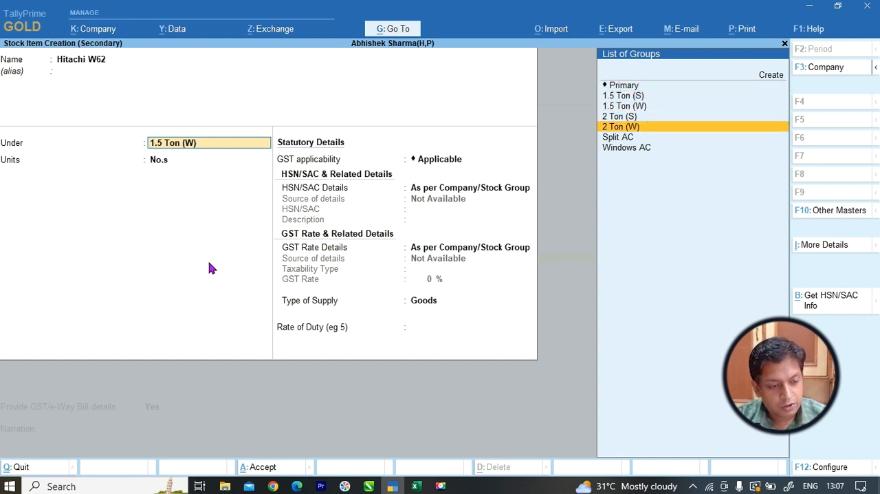
pyautogui.press('Return')
pyautogui.press('Return')
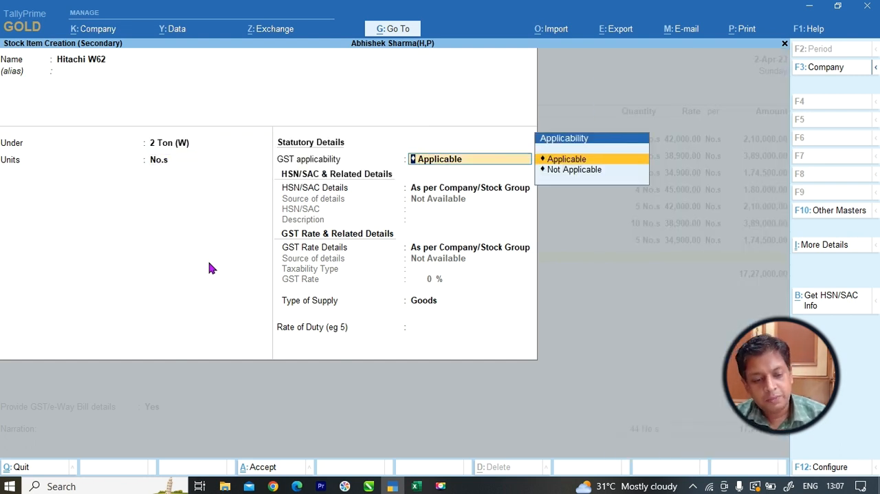
pyautogui.press('ctrl')
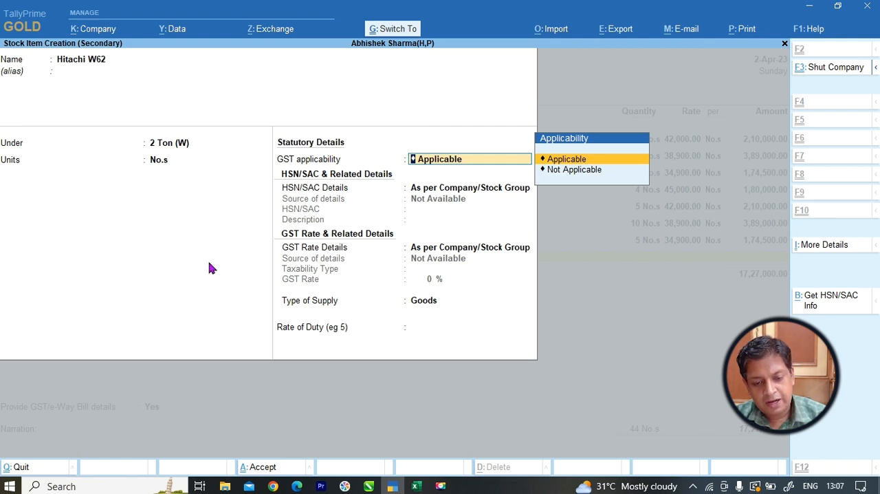
pyautogui.hotkey('ctrl', 'a')
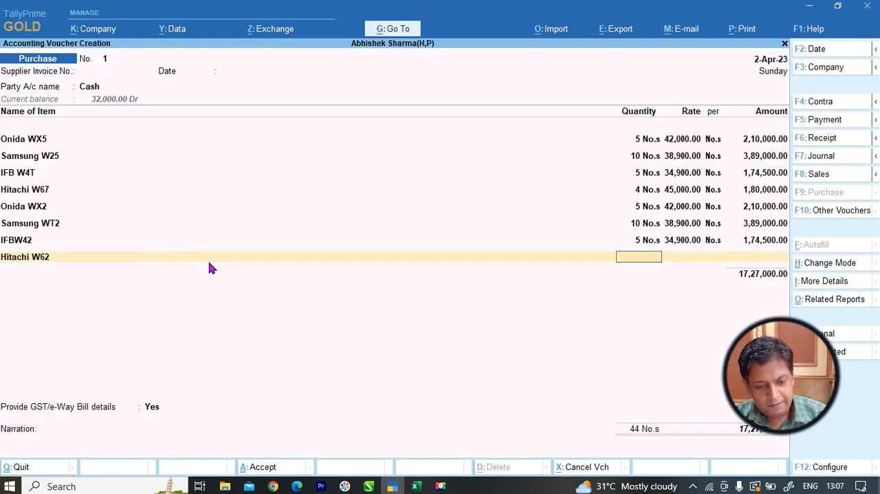
# Check the Hitachi W62 row in Excel and enter quantity 4 and rate 45000 for it in the purchase voucher.
pyautogui.hotkey('alt', 'Tab')
pyautogui.hotkey('alt', 'Tab')
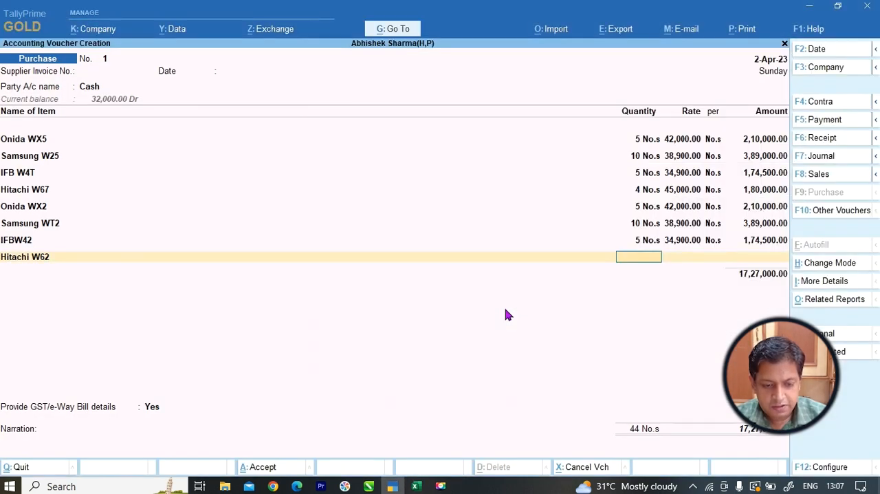
pyautogui.hotkey('alt', 'Tab')
pyautogui.click(534, 299)
pyautogui.hotkey('alt', 'Tab')
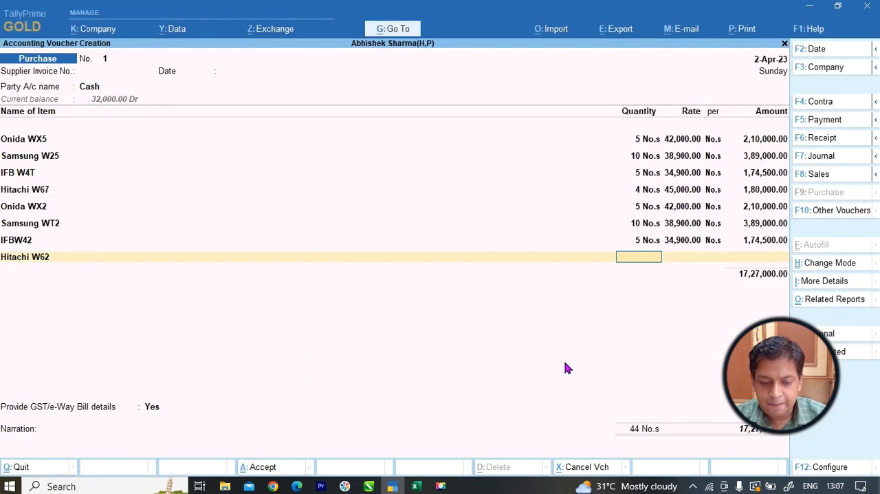
pyautogui.write('4')
pyautogui.press('Return')
pyautogui.write('3')
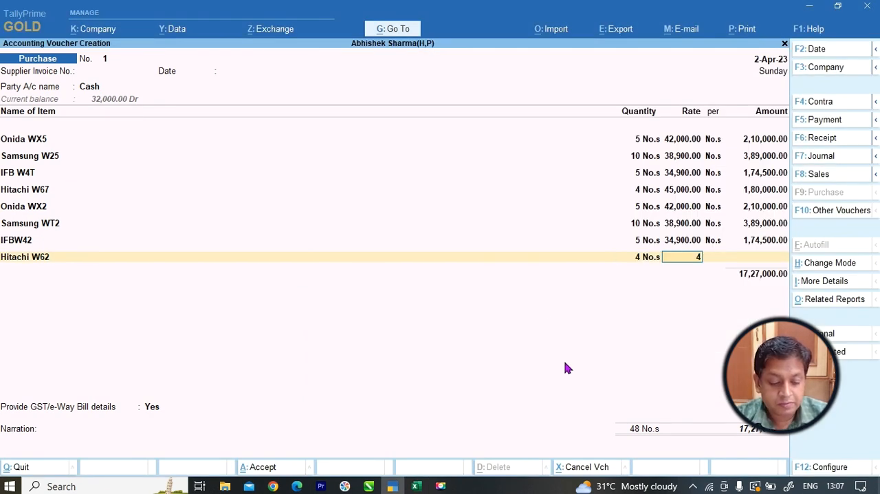
pyautogui.write('5000')
pyautogui.press('Return')
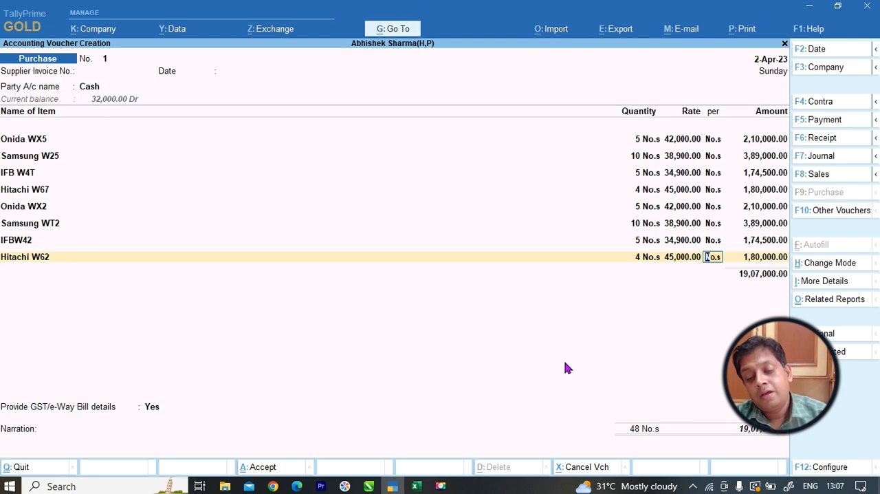
pyautogui.press('Return')
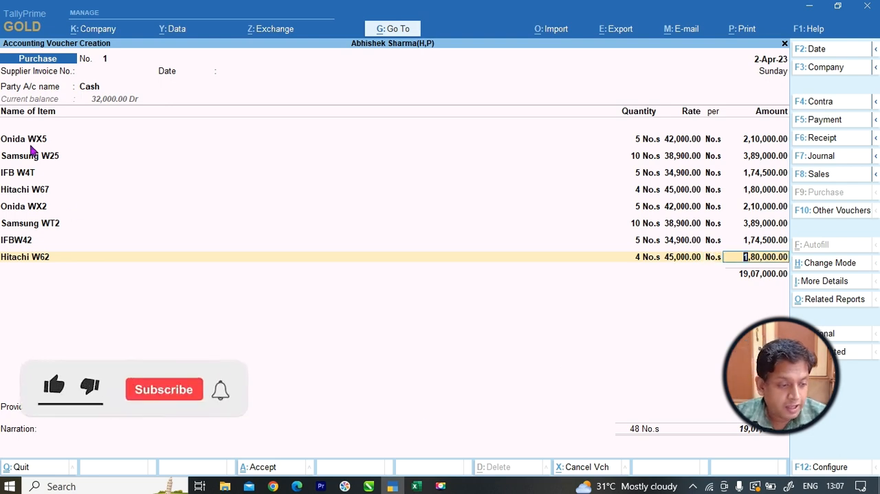
# Review the 1.5 Ton(W) and 2 Ton (W) product tables in Excel and save the purchase voucher.
pyautogui.hotkey('alt', 'Tab')
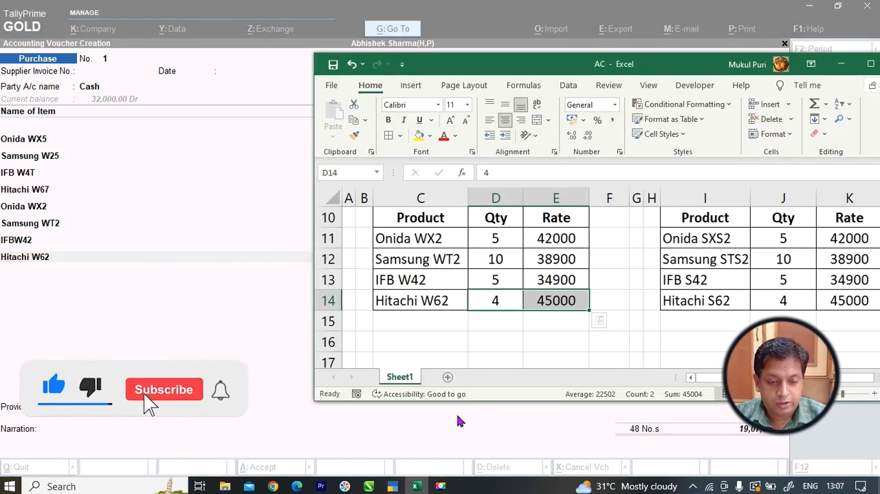
pyautogui.scroll(3, 484, 312)
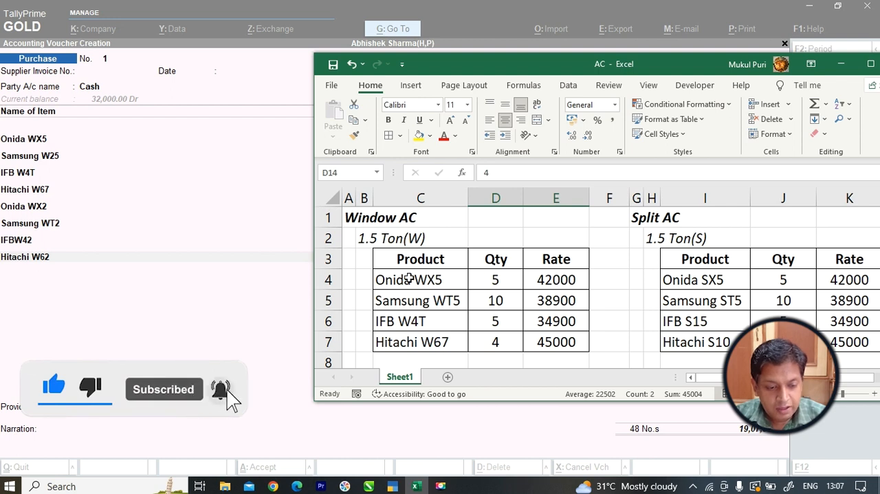
pyautogui.moveTo(408, 278); pyautogui.dragTo(530, 337)
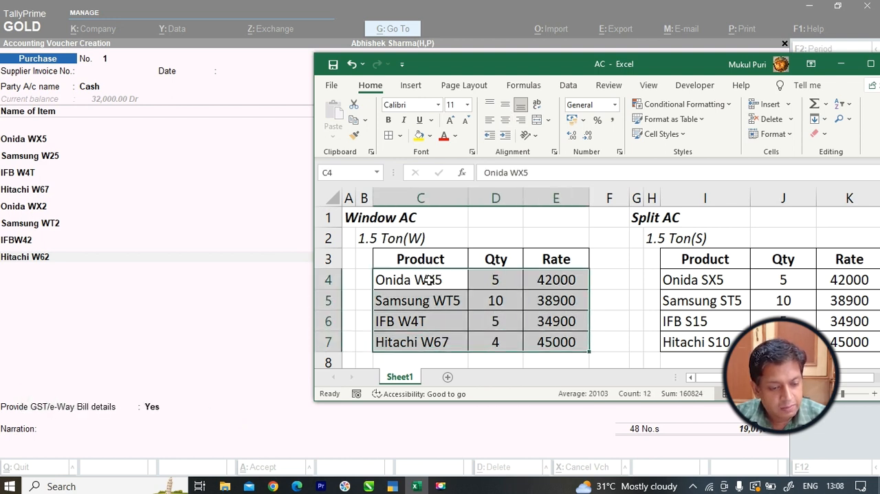
pyautogui.scroll(-2, 428, 279)
pyautogui.moveTo(413, 300); pyautogui.dragTo(537, 362)
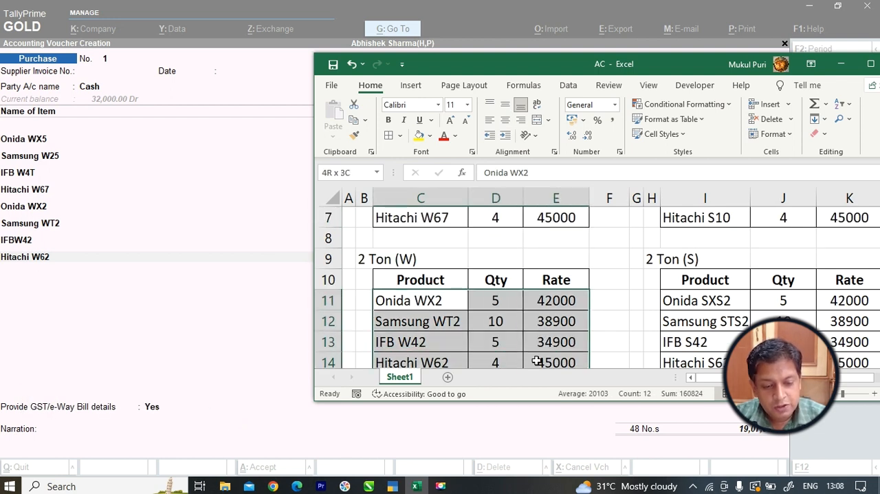
pyautogui.hotkey('alt', 'Tab')
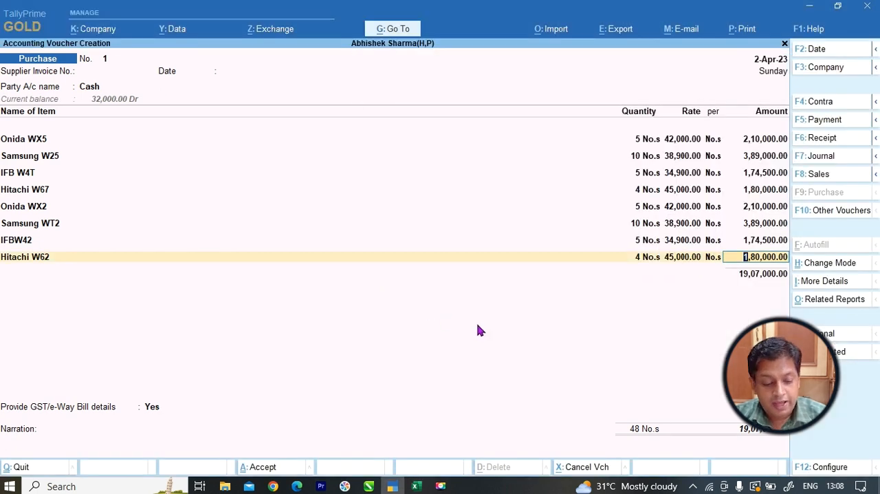
pyautogui.press('ctrl')
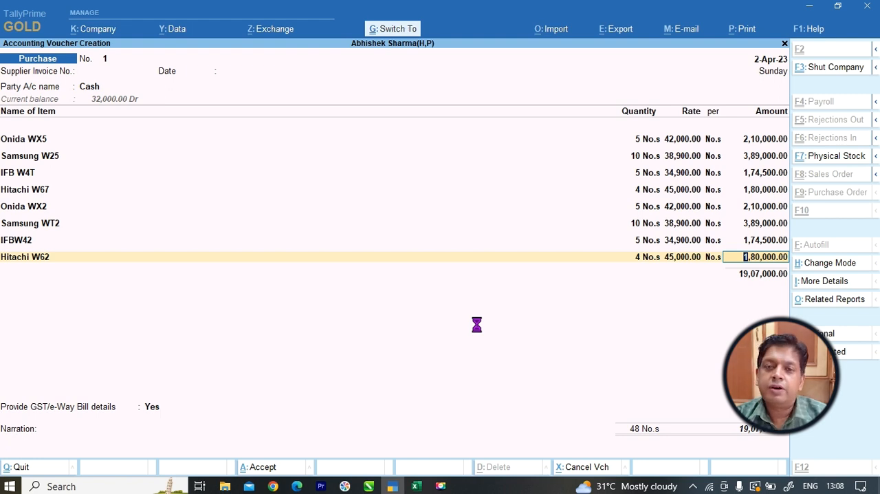
pyautogui.hotkey('ctrl', 'a')
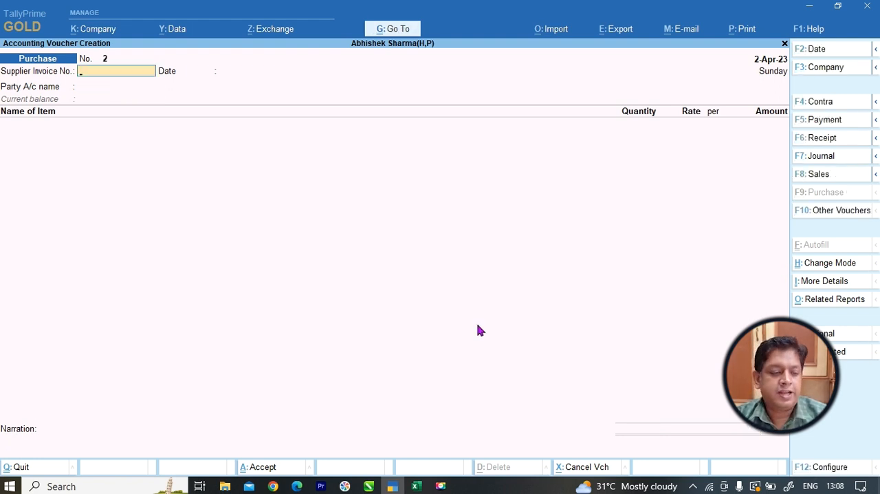
# Leave voucher entry, open the Stock Summary and view the tonnage subgroups of Windows AC.
pyautogui.press('Escape')
pyautogui.press('Down')
pyautogui.press('Down')
pyautogui.press('Down')
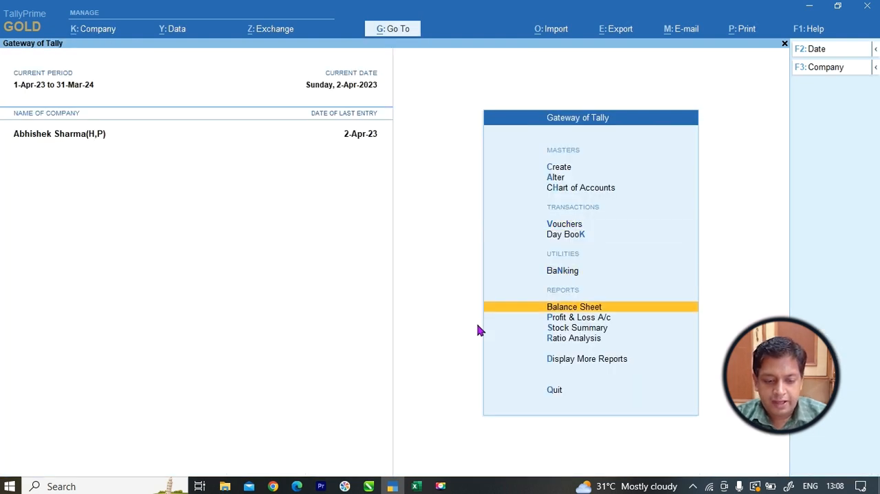
pyautogui.press('Down')
pyautogui.press('Down')
pyautogui.press('Return')
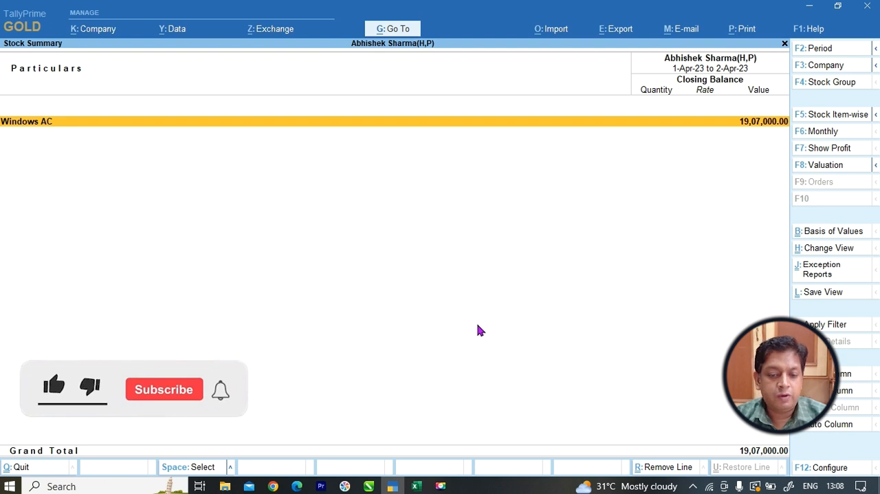
pyautogui.click(742, 128)
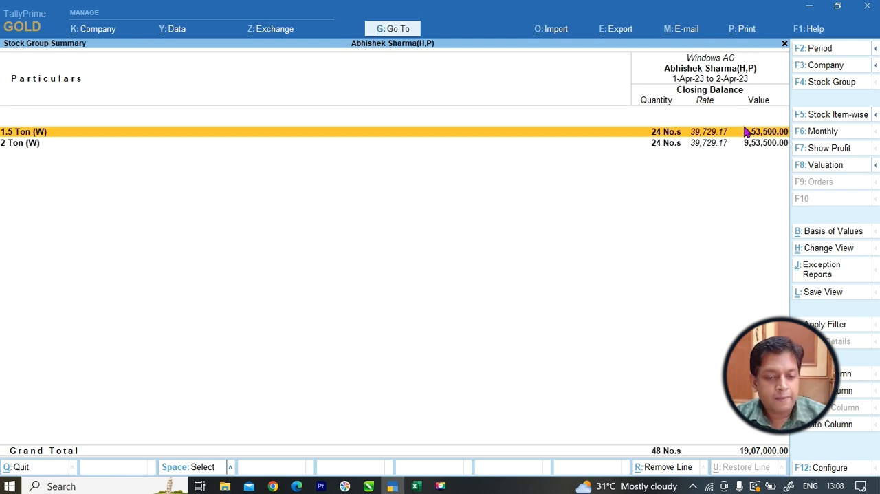
pyautogui.press('Down')
pyautogui.press('Up')
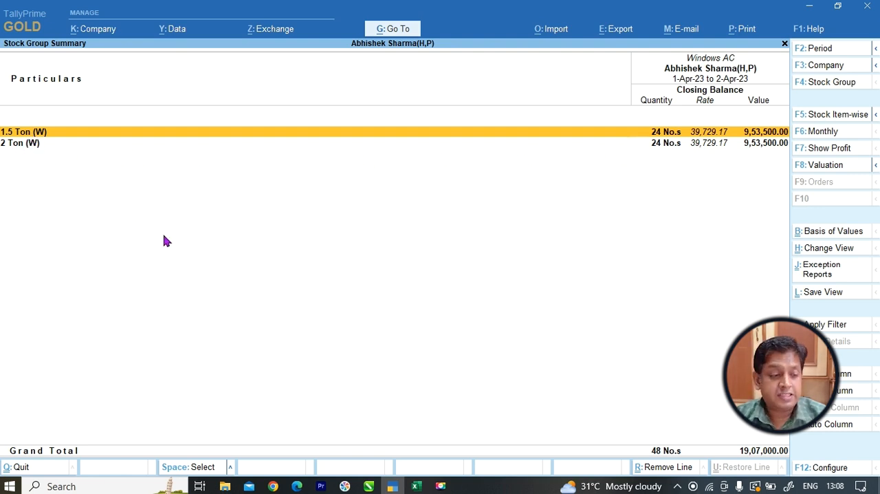
# Open the 1.5 Ton (W) subgroup and compare its item quantities with the 1.5 Ton(W) table in Excel.
pyautogui.press('Return')
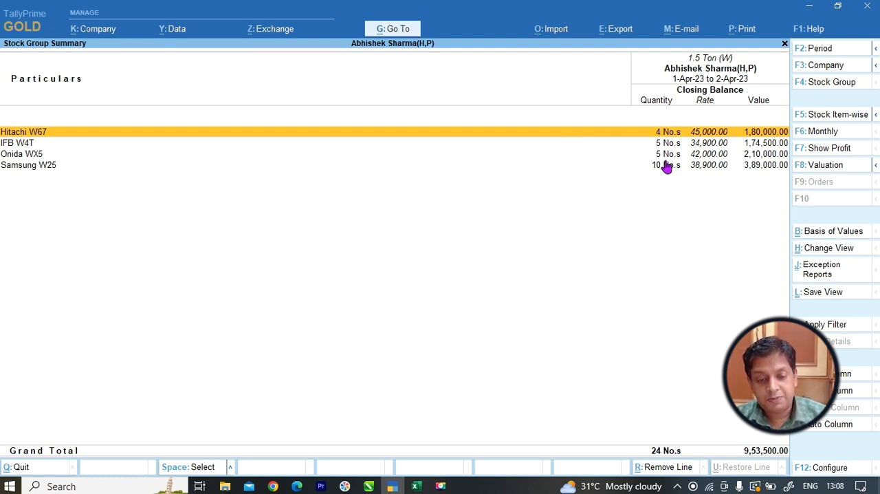
pyautogui.hotkey('alt', 'Tab')
pyautogui.scroll(2, 541, 237)
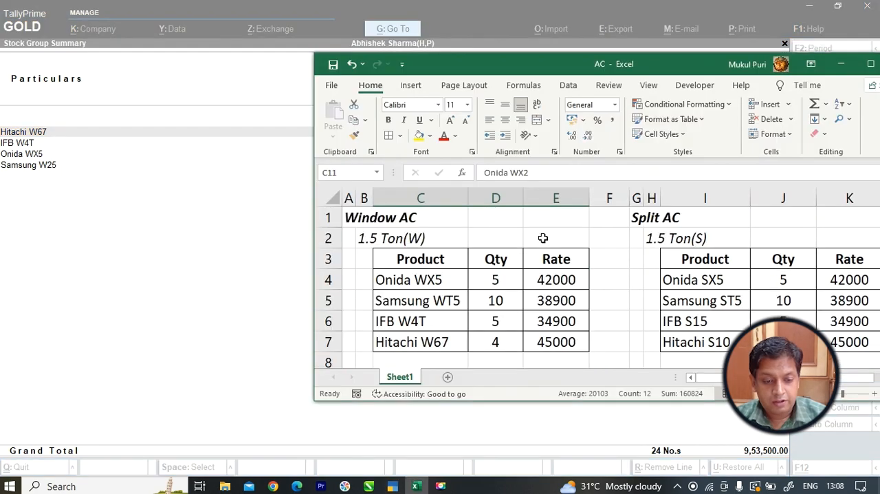
pyautogui.click(507, 285)
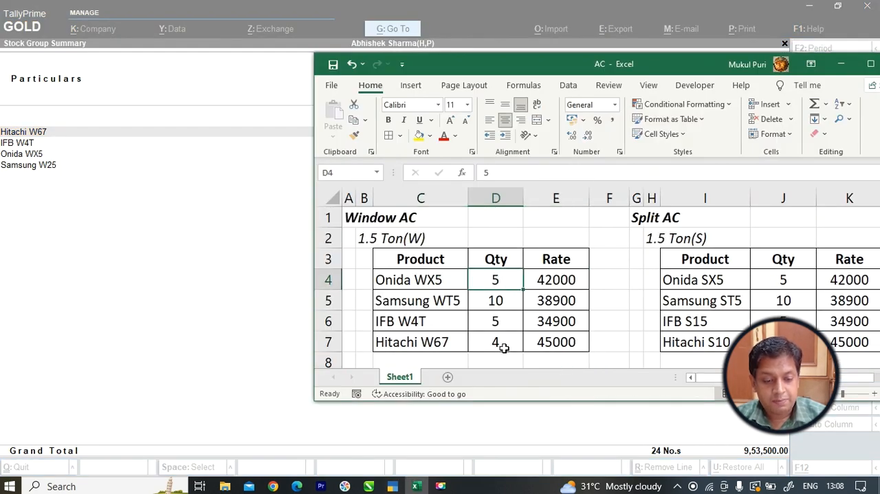
pyautogui.click(504, 346)
pyautogui.click(504, 324)
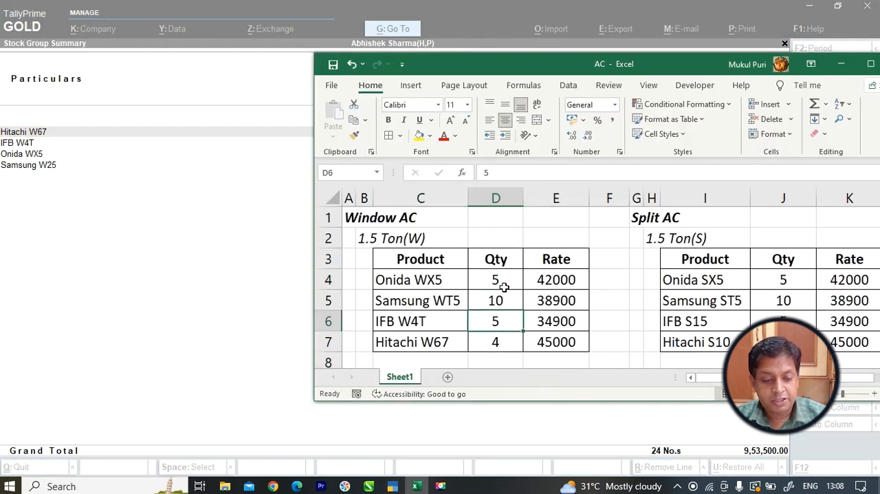
pyautogui.click(504, 282)
pyautogui.click(502, 323)
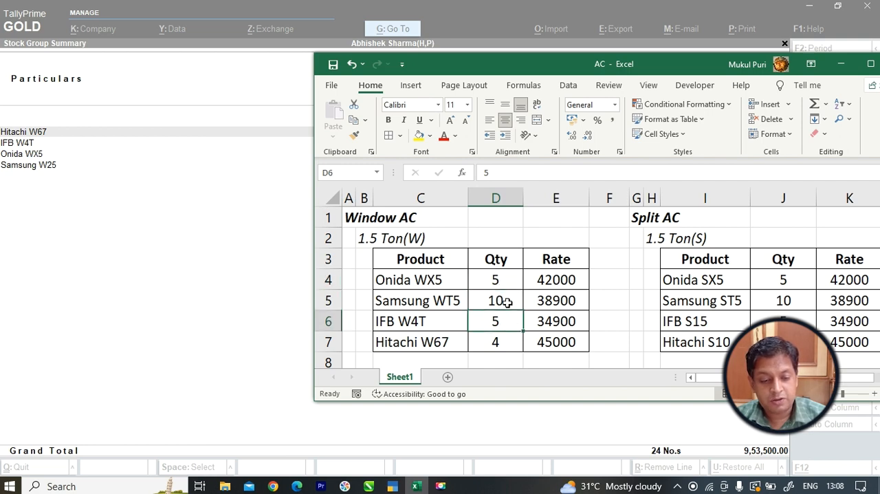
pyautogui.click(505, 304)
pyautogui.click(507, 335)
pyautogui.moveTo(579, 76); pyautogui.dragTo(582, 187)
pyautogui.click(491, 14)
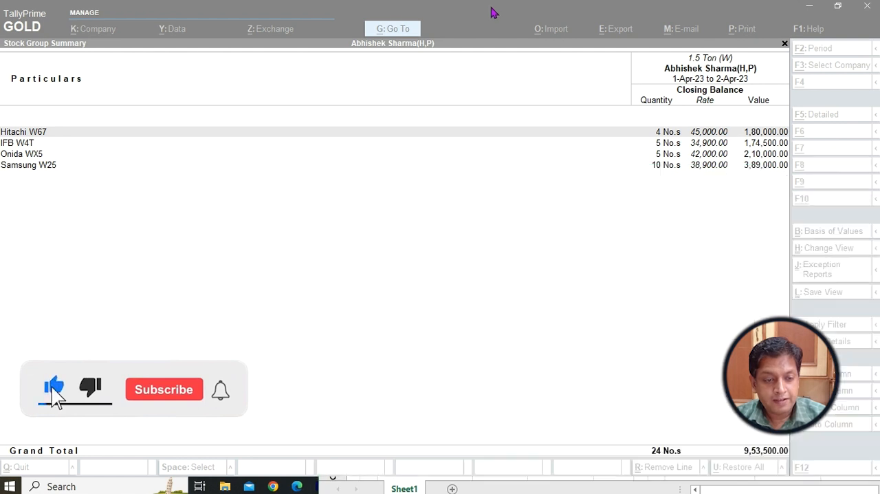
# Open the 2 Ton (W) subgroup and compare its items with the 2 Ton (W) table in Excel.
pyautogui.press('Escape')
pyautogui.press('Down')
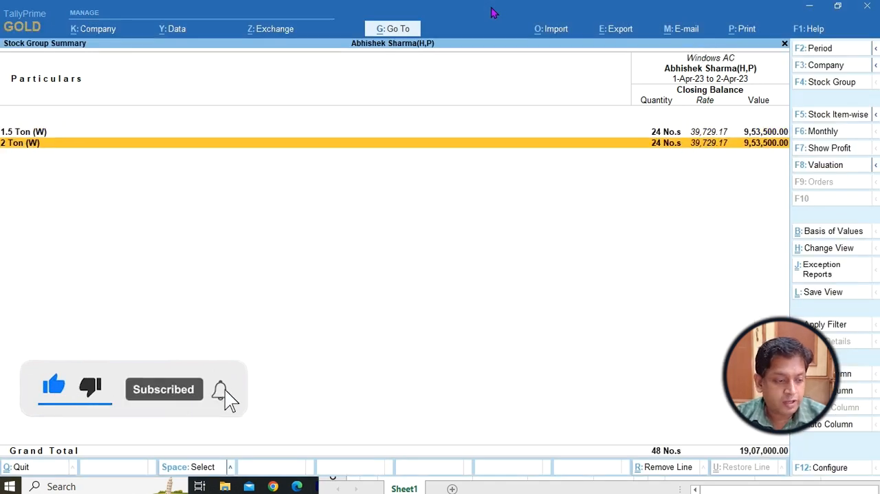
pyautogui.press('Return')
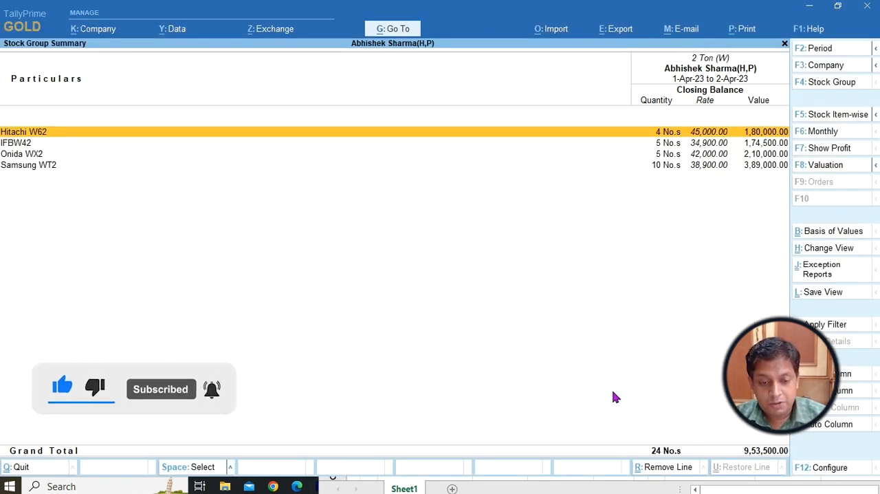
pyautogui.hotkey('alt', 'Tab')
pyautogui.moveTo(589, 180); pyautogui.dragTo(586, 53)
pyautogui.scroll(-3, 531, 252)
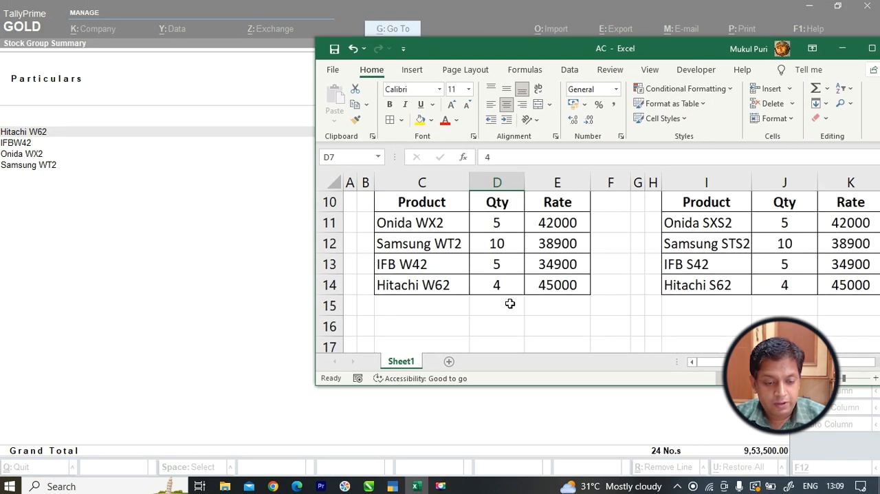
pyautogui.moveTo(515, 54); pyautogui.dragTo(558, 284)
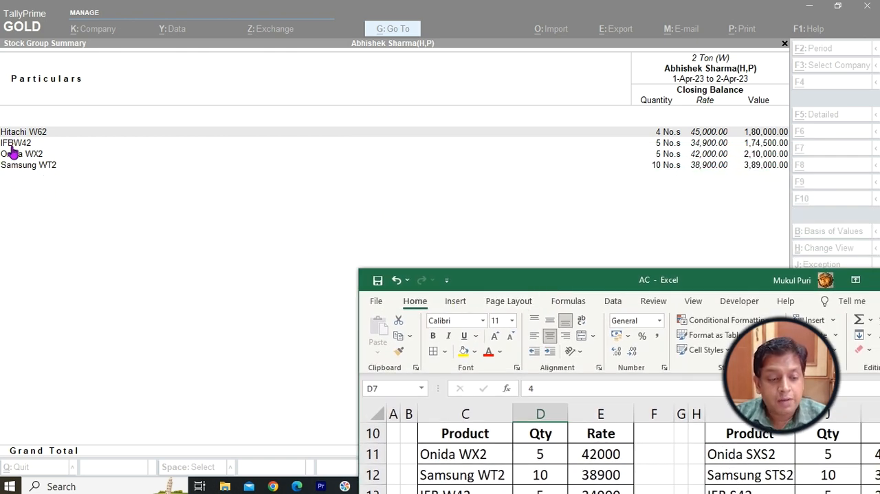
# Close the stock reports back to the Gateway of Tally and reopen the Stock Summary.
pyautogui.click(175, 202)
pyautogui.press('Escape')
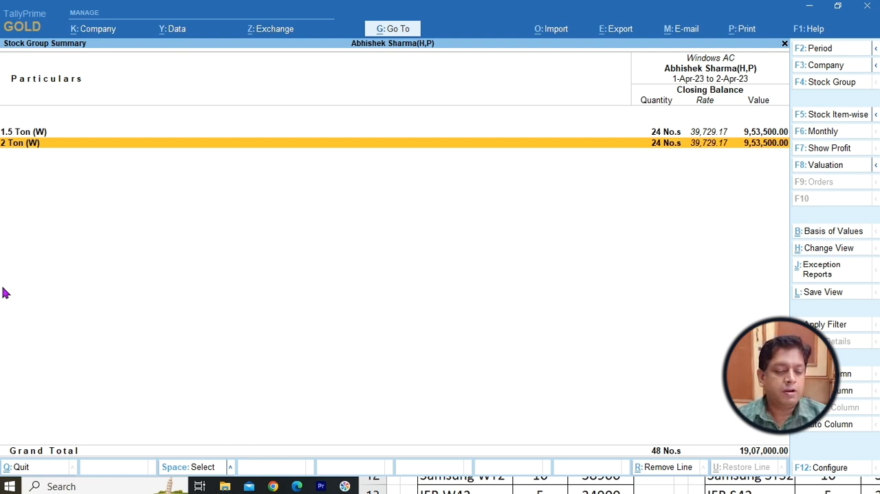
pyautogui.press('Escape')
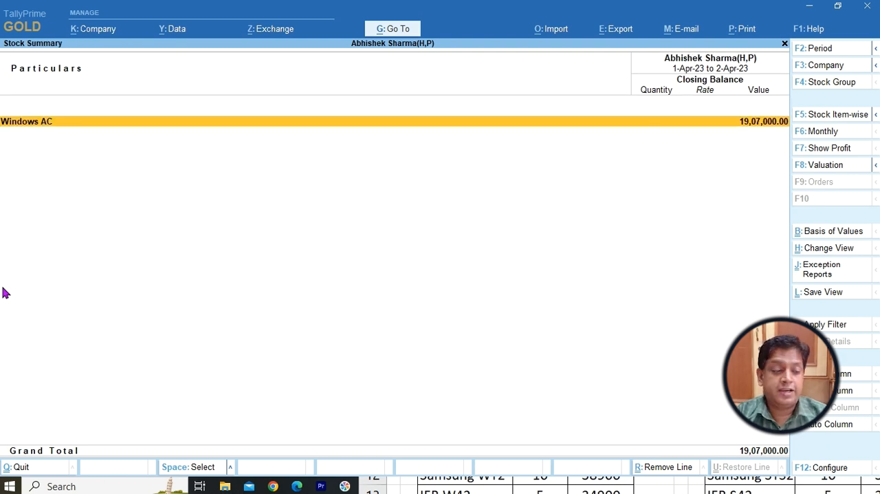
pyautogui.press('Escape')
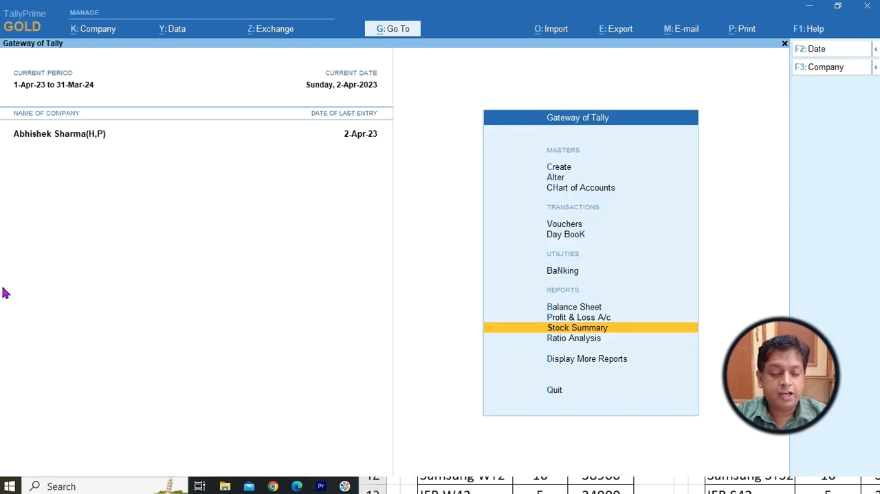
pyautogui.press('Return')
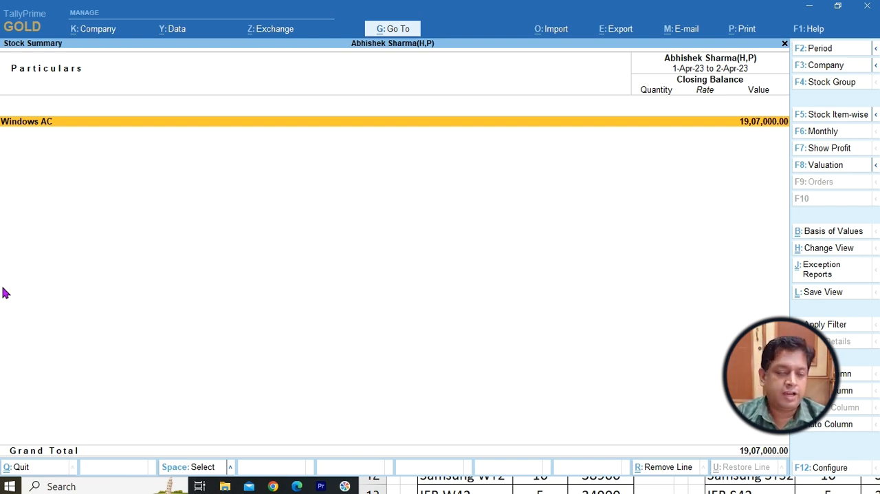
# Open Windows AC in the Stock Summary and view the items of its 2 Ton (W) subgroup.
pyautogui.press('Return')
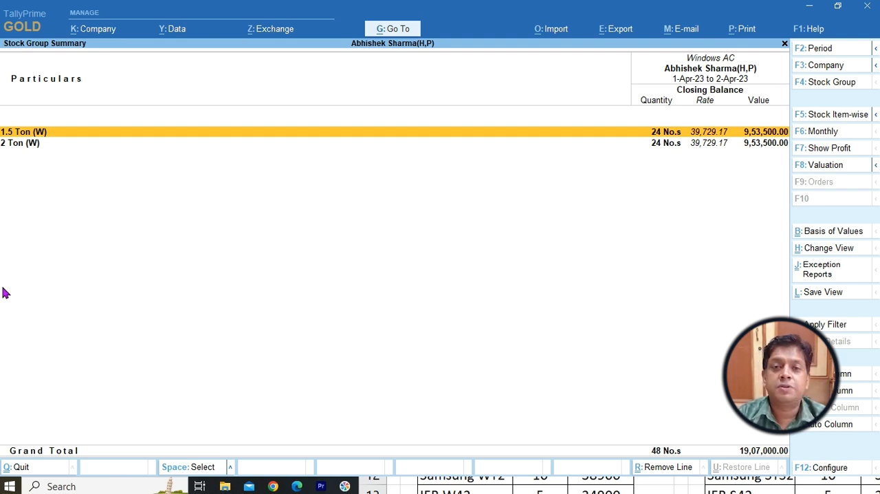
pyautogui.press('Down')
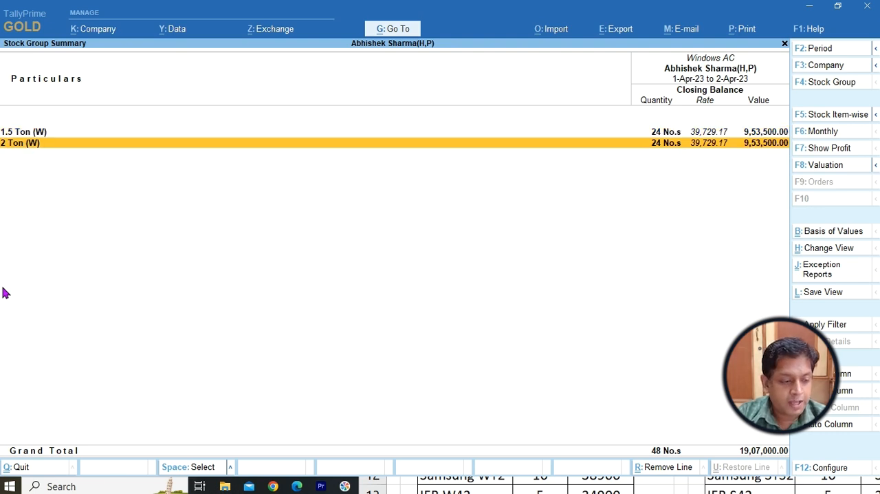
pyautogui.press('Return')
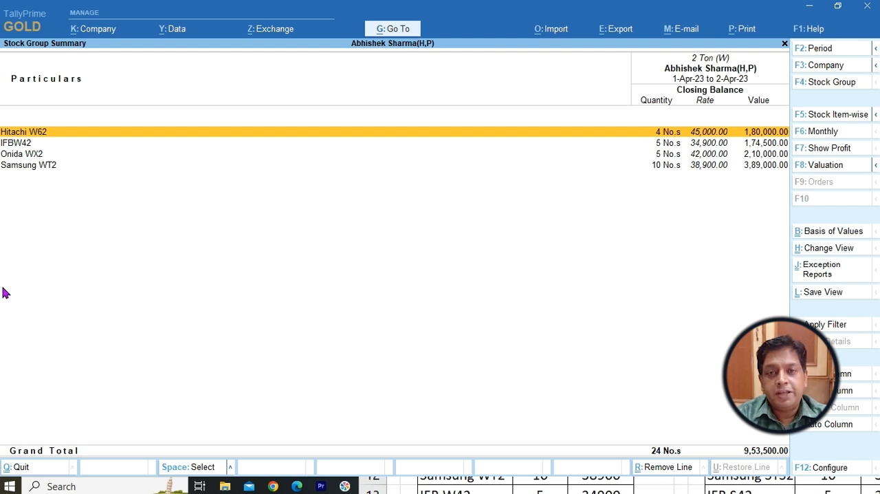
# Switch to the AC workbook in Excel, centre its window and examine the 1.5 Ton(S) product column under Split AC.
pyautogui.hotkey('alt', 'Tab')
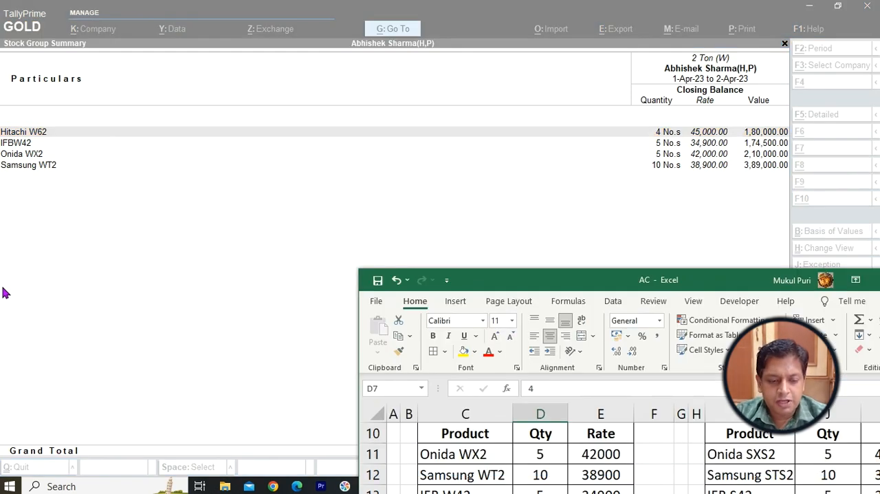
pyautogui.moveTo(505, 282); pyautogui.dragTo(300, 89)
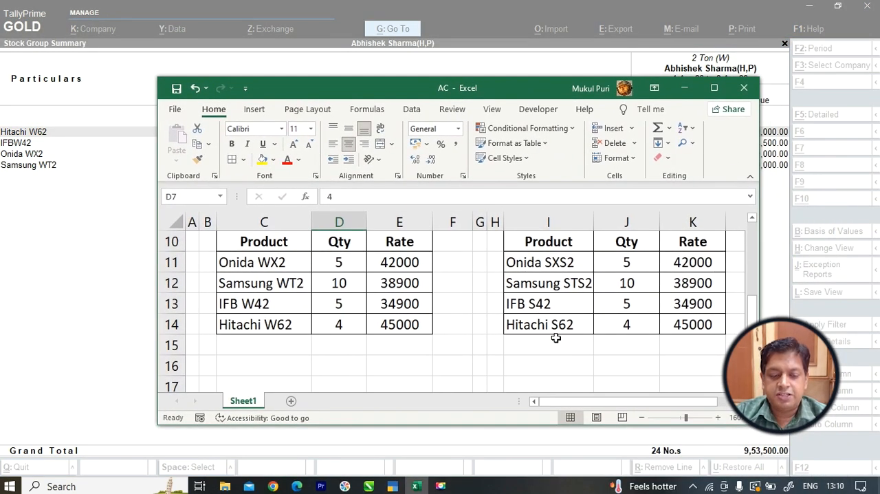
pyautogui.scroll(3, 556, 338)
pyautogui.moveTo(519, 240); pyautogui.dragTo(587, 371)
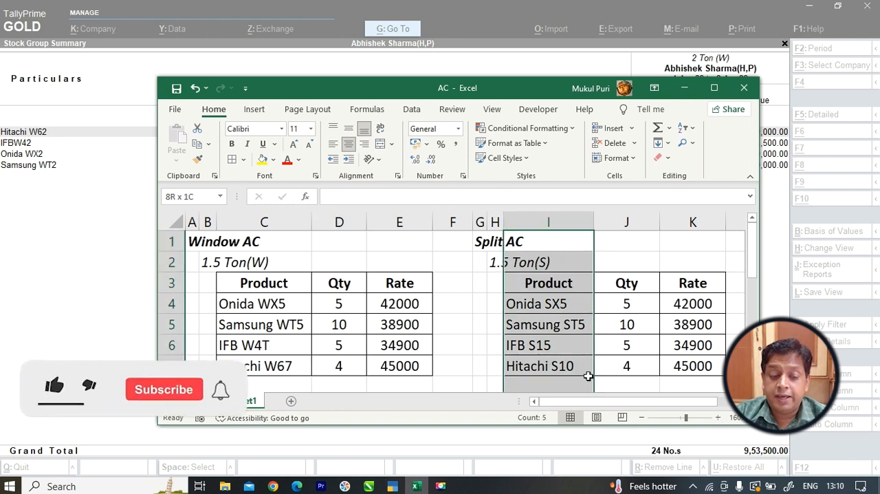
# Switch back to TallyPrime and close the subgroup views to return to the main Stock Summary.
pyautogui.hotkey('alt', 'Tab')
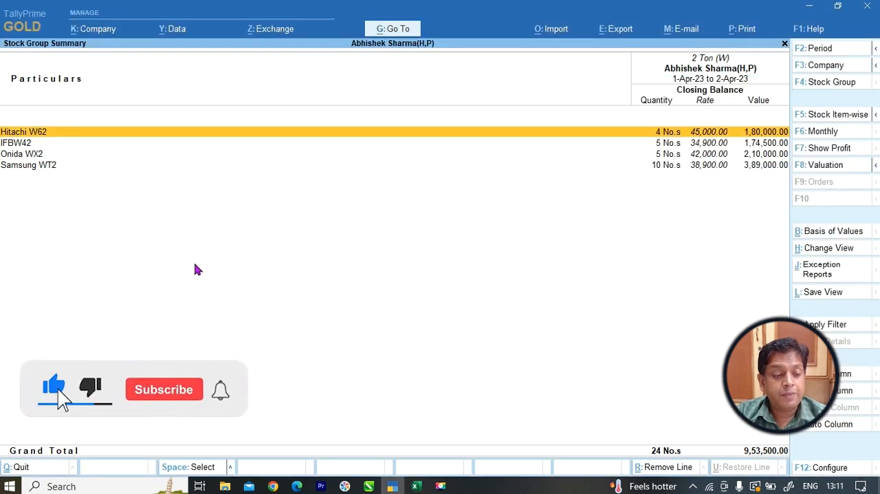
pyautogui.press('Escape')
pyautogui.press('Escape')
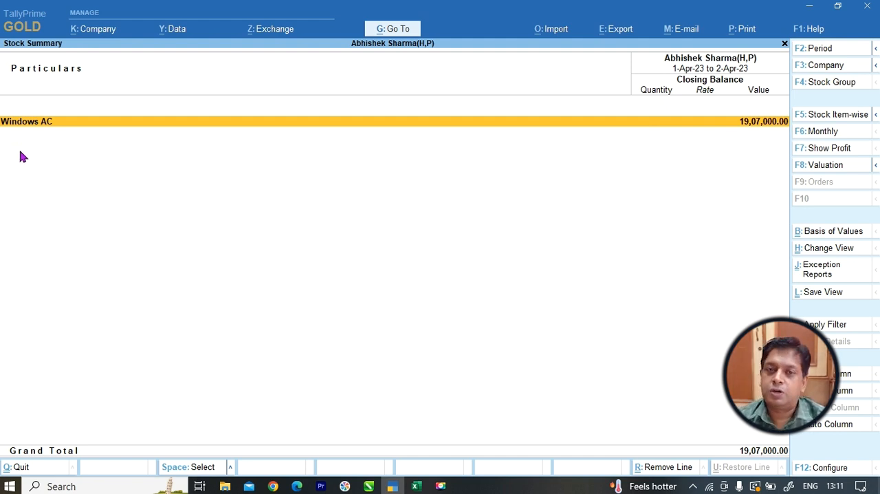
# Switch to Excel, maximize the AC workbook and review the Window AC and Split AC tables for both tonnages.
pyautogui.hotkey('alt', 'Tab')
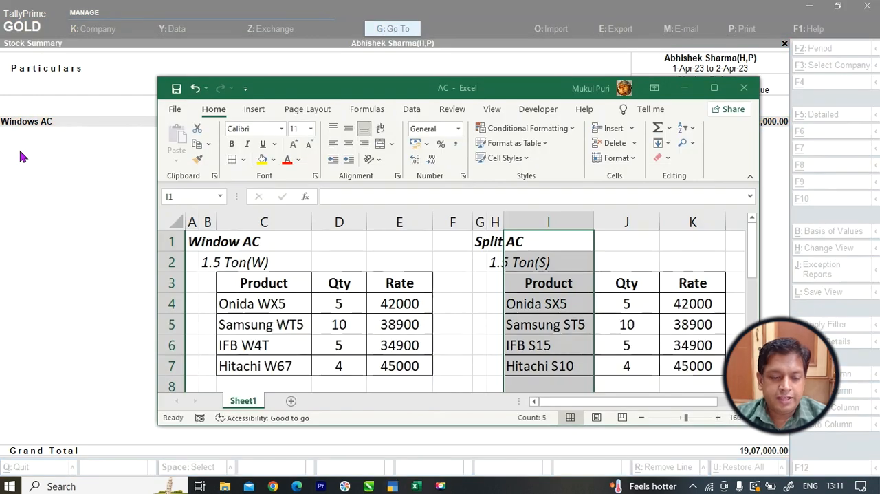
pyautogui.doubleClick(281, 92)
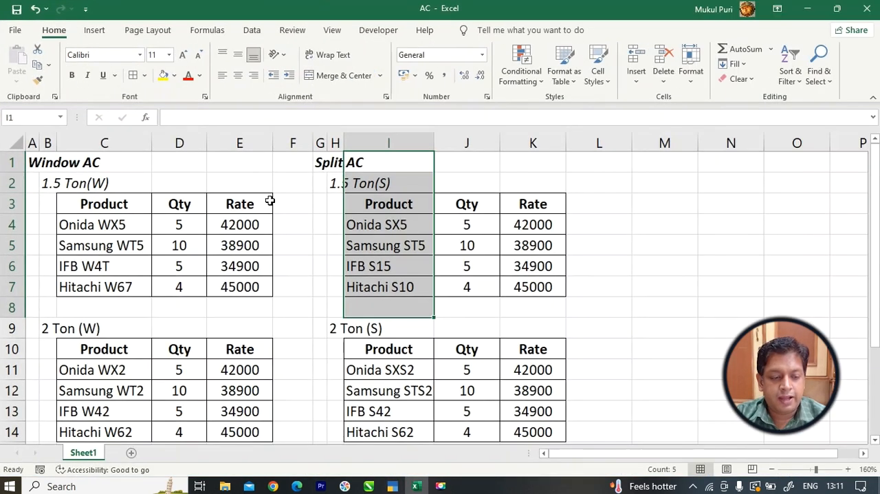
pyautogui.scroll(-2, 271, 199)
pyautogui.scroll(2, 288, 206)
pyautogui.click(609, 226)
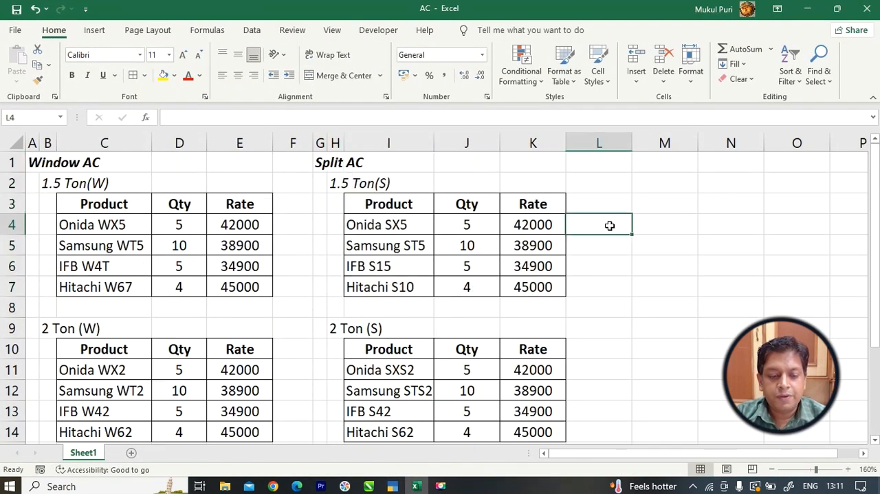